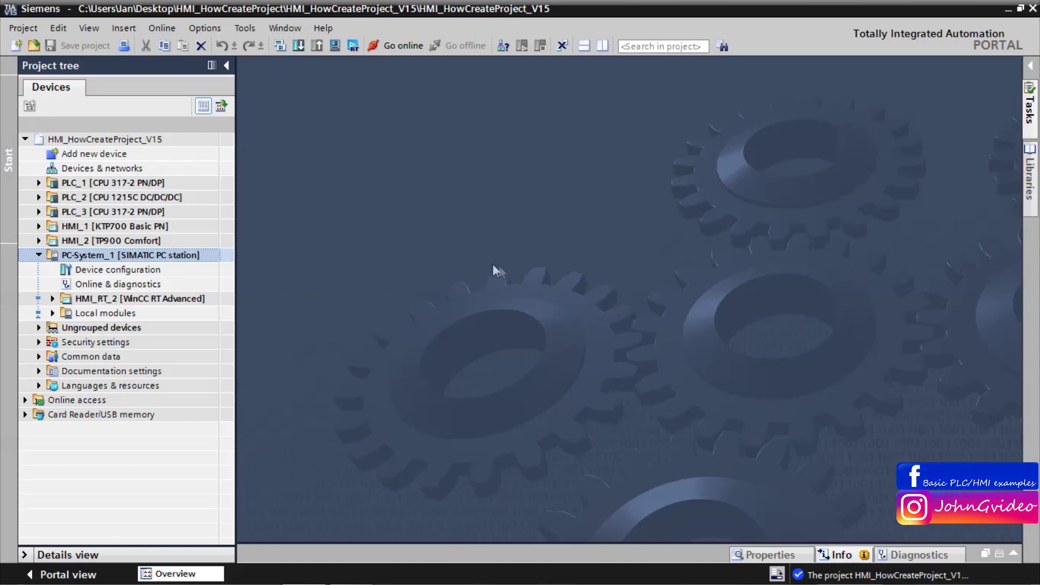
Expand HMI_RT_2, its Screen management and its Templates folders in the project tree.
left_click(53, 298)
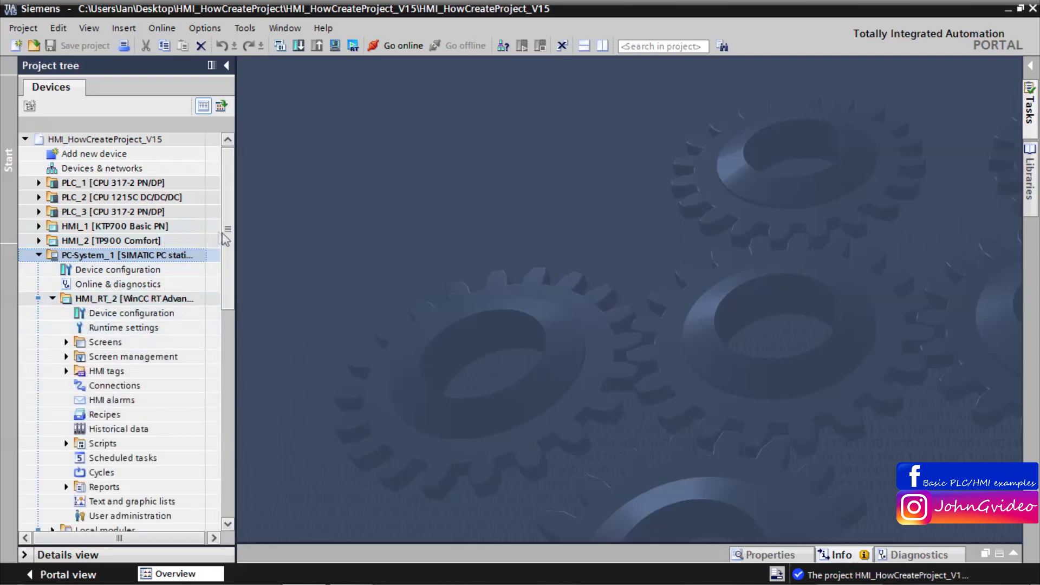
left_click_drag(229, 247, 229, 292)
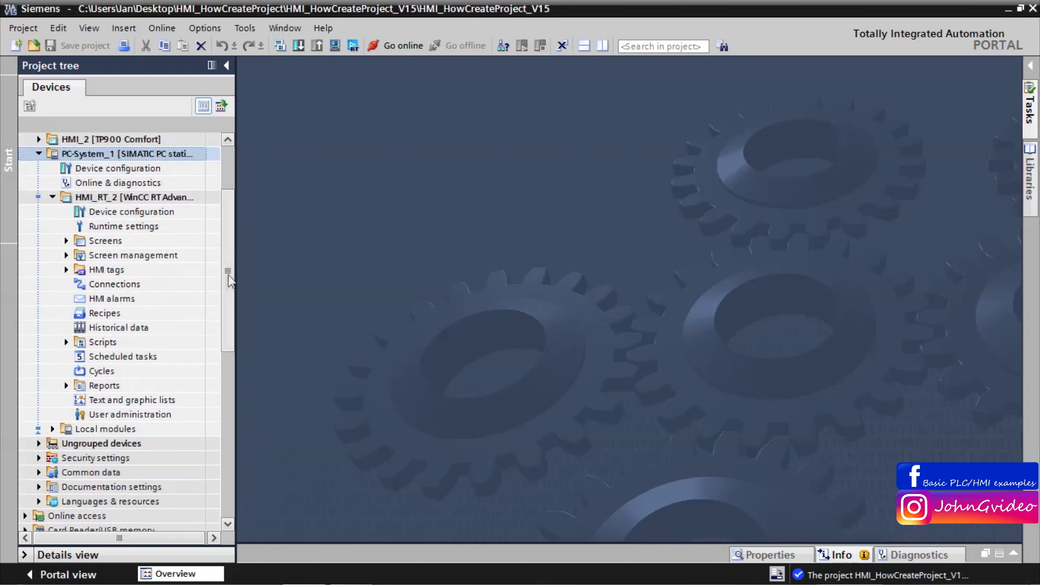
left_click(66, 255)
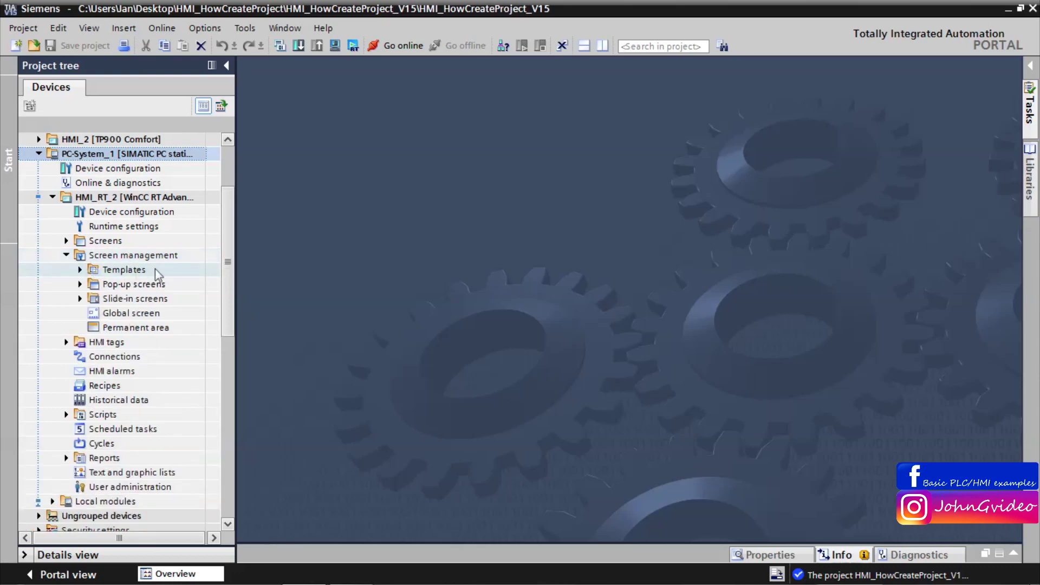
left_click(80, 269)
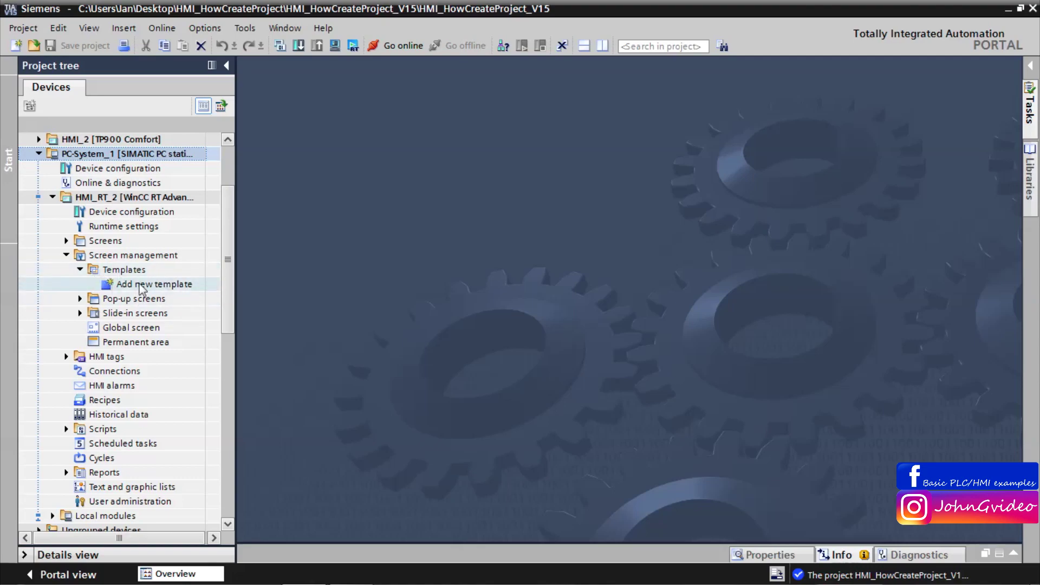
Add a new template, rename it Main_template, and hide the project tree to widen the editor.
double_click(145, 287)
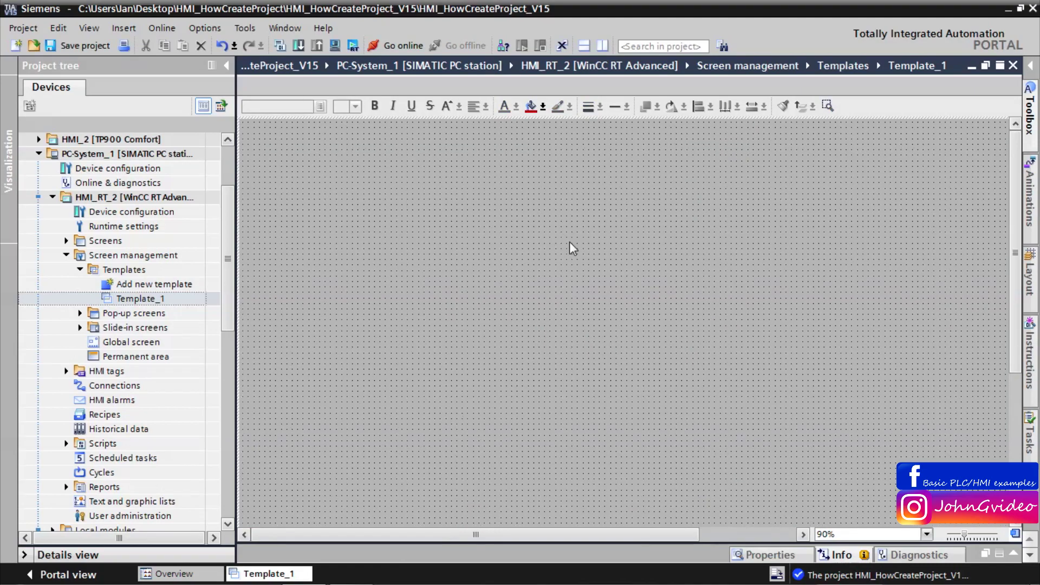
scroll(573, 248, "down", 3)
scroll(572, 248, "down", 1)
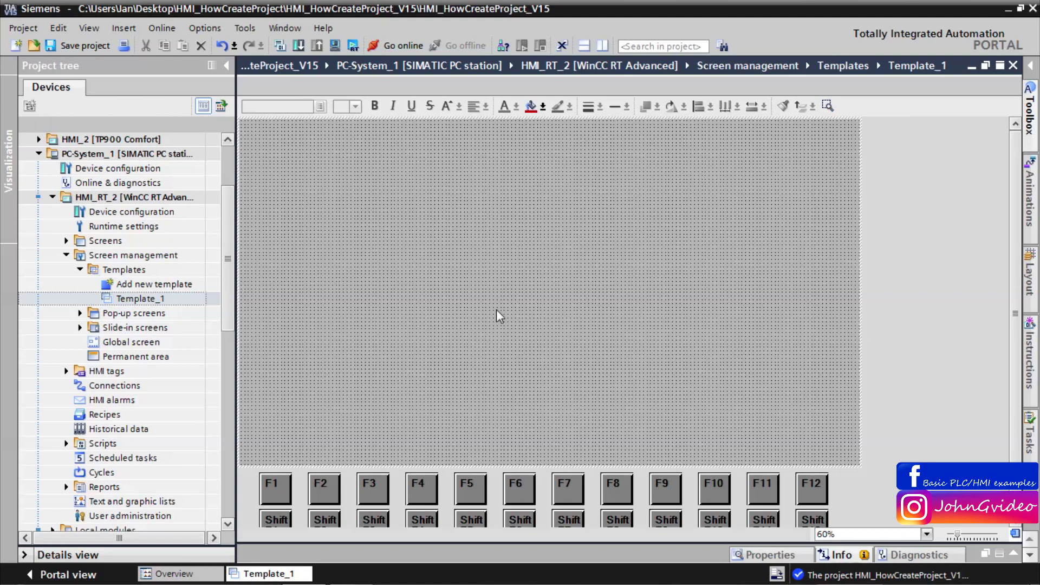
right_click(133, 298)
left_click(166, 370)
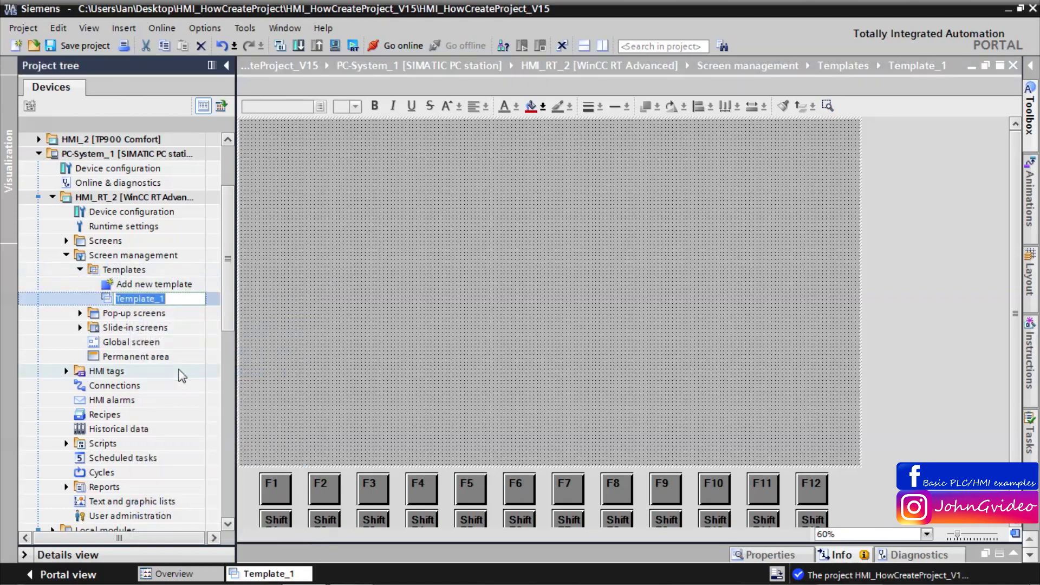
type("Main_t")
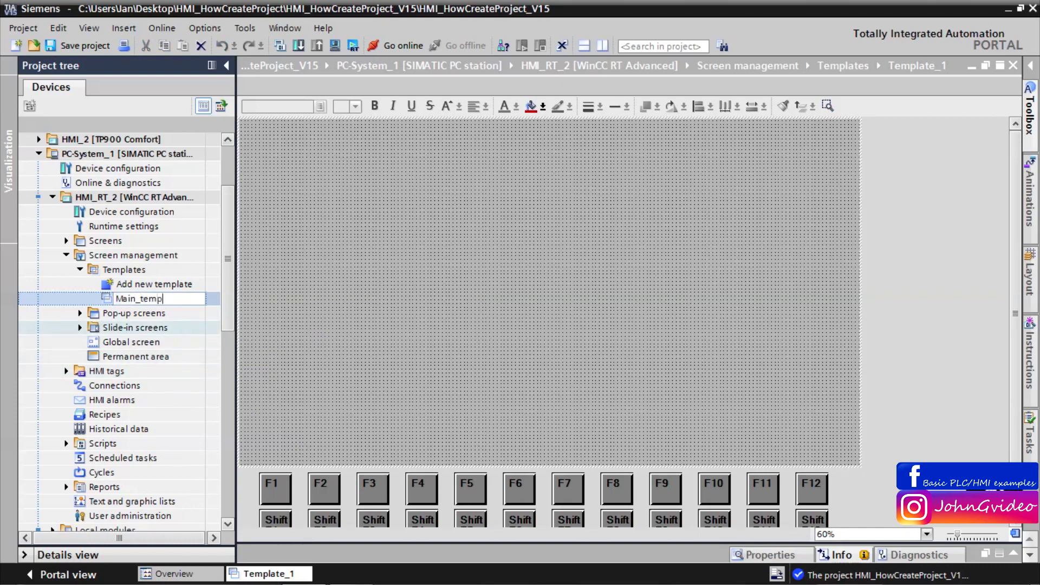
left_click(503, 301)
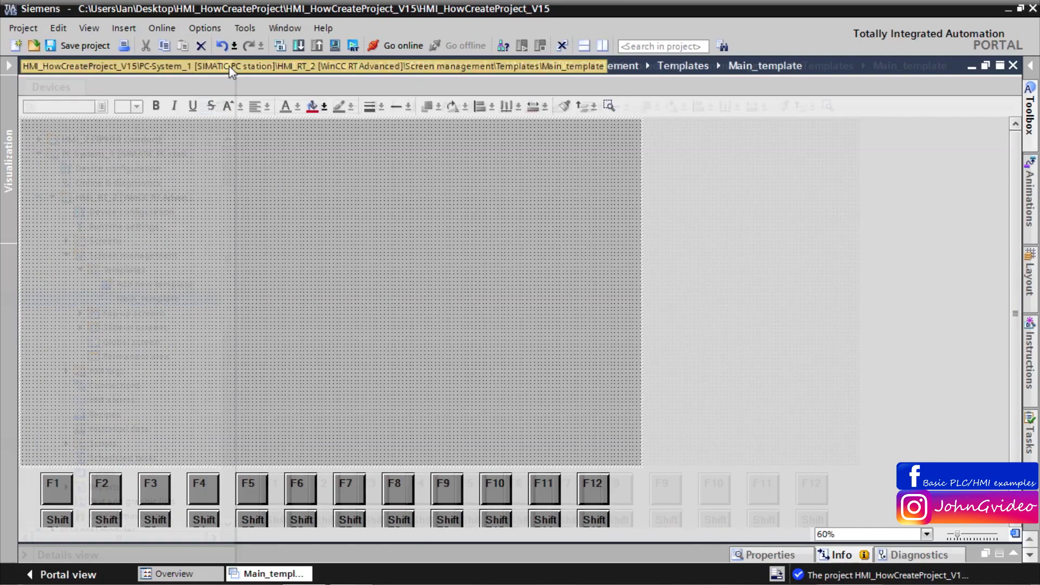
left_click(227, 65)
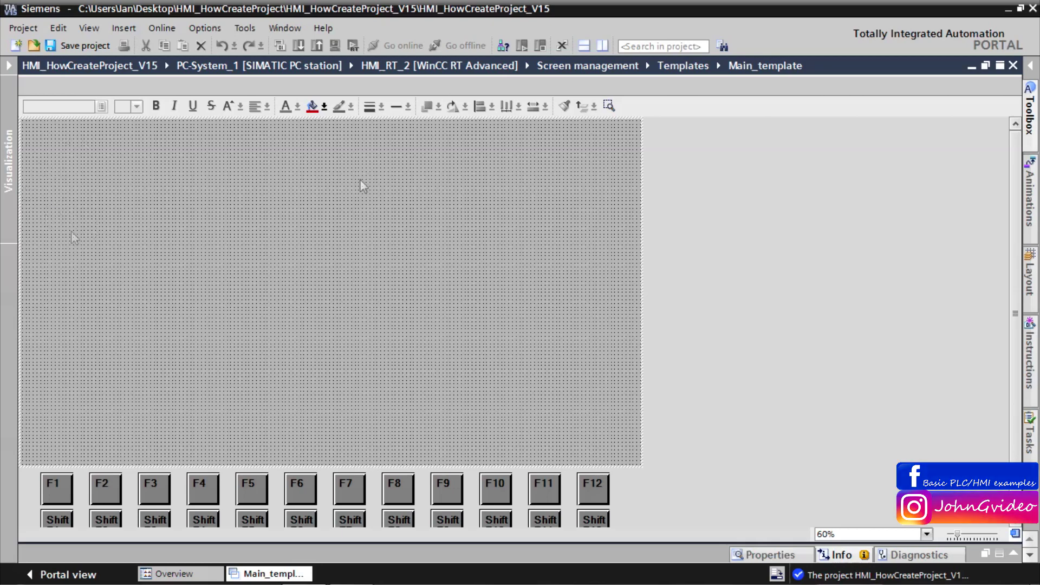
Link the Documents\Graphic folder under My graphics folder as a library folder named Graphics.
left_click(1030, 66)
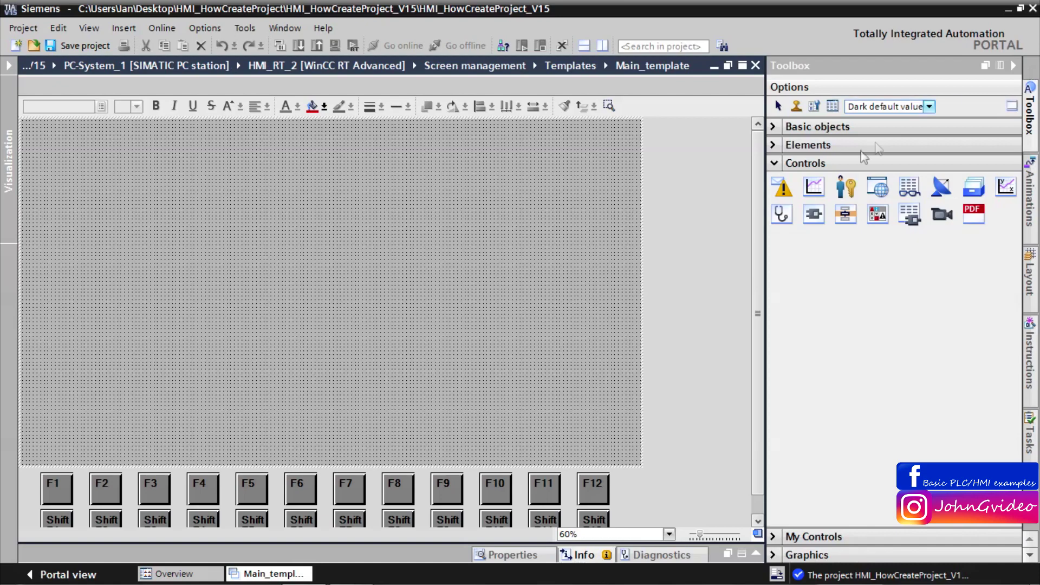
left_click(775, 164)
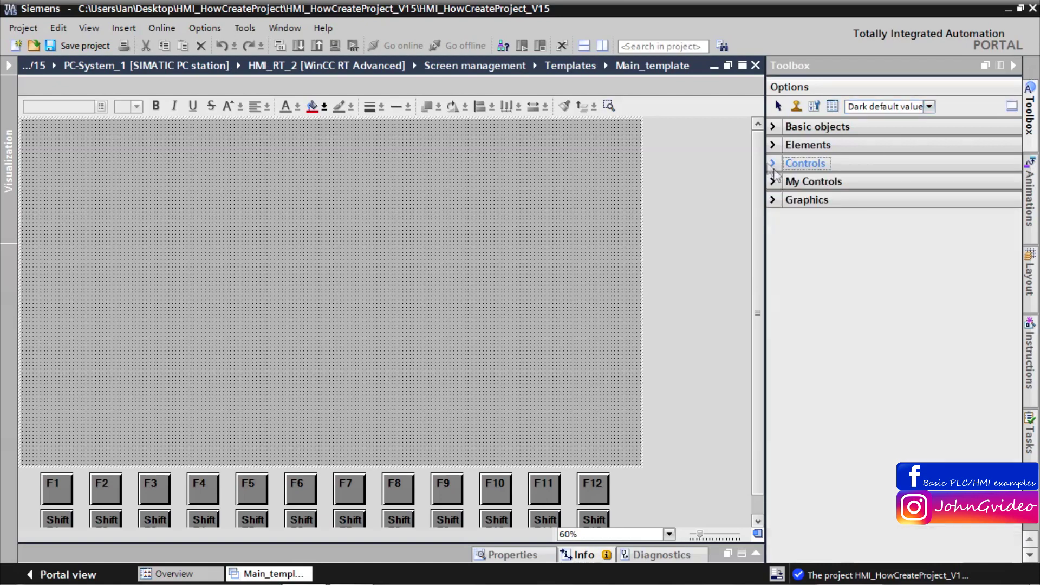
left_click(774, 200)
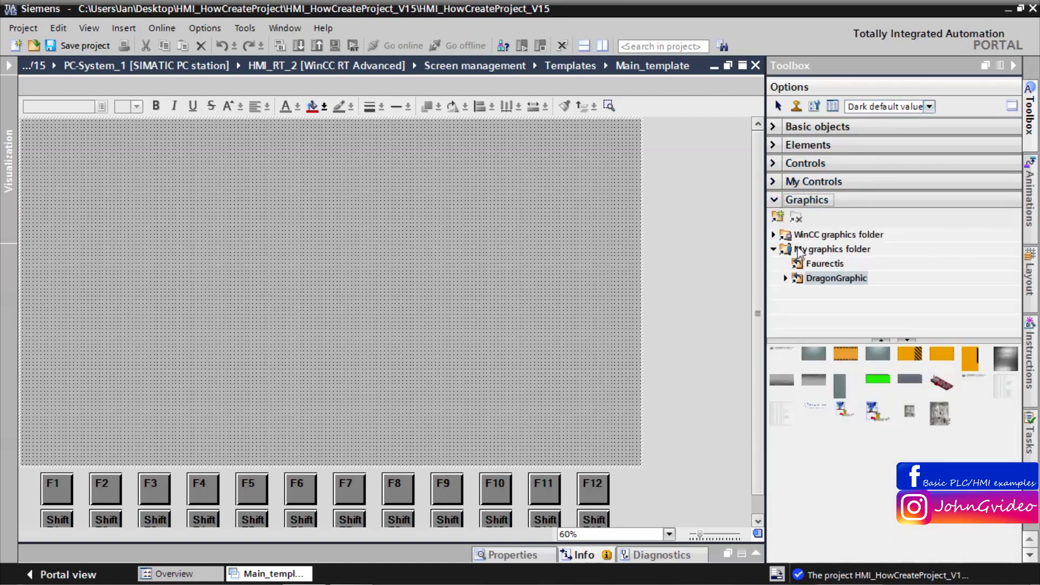
right_click(816, 252)
left_click(845, 262)
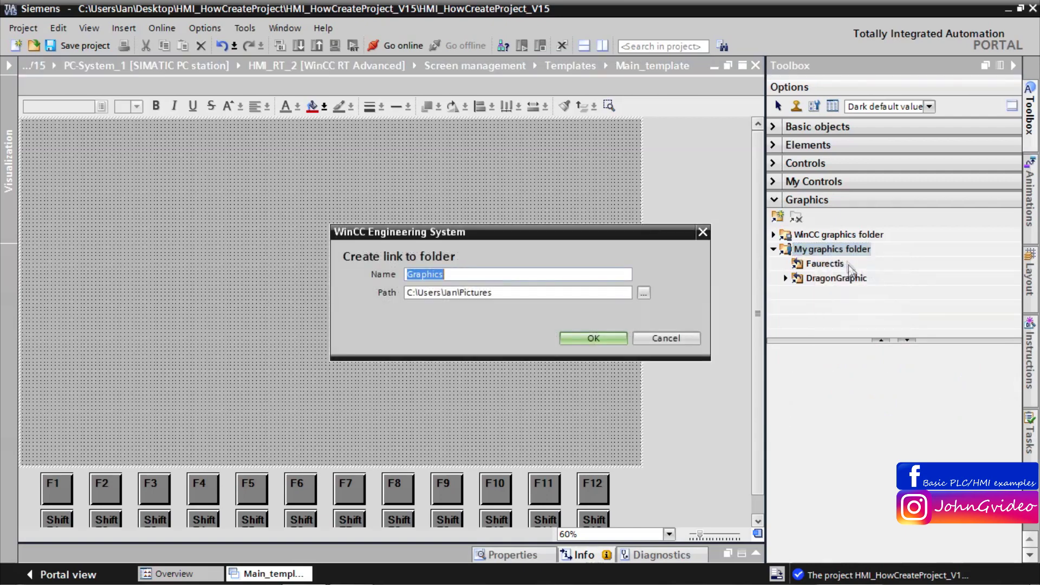
left_click(644, 294)
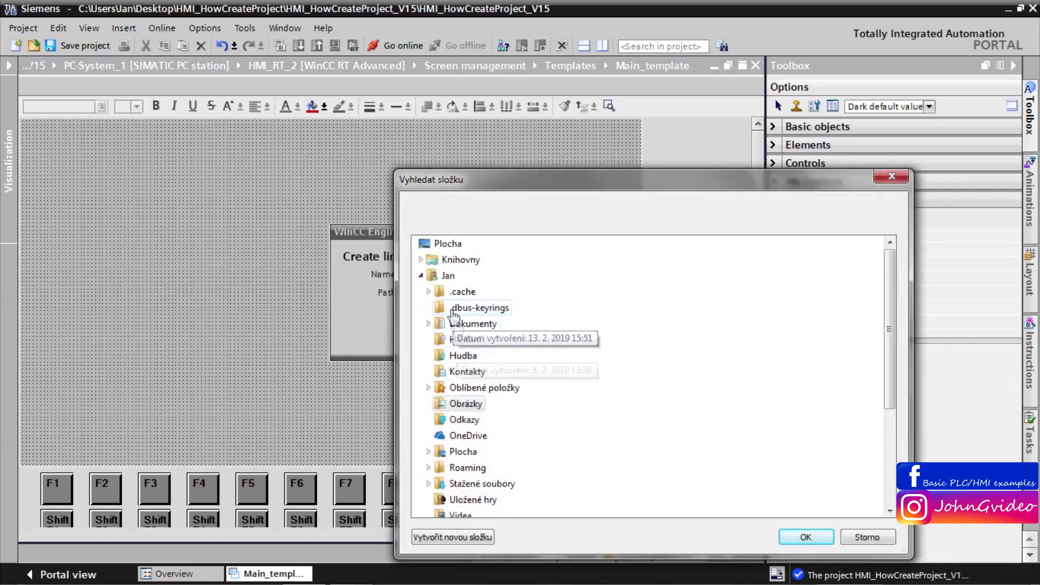
double_click(458, 325)
left_click(468, 405)
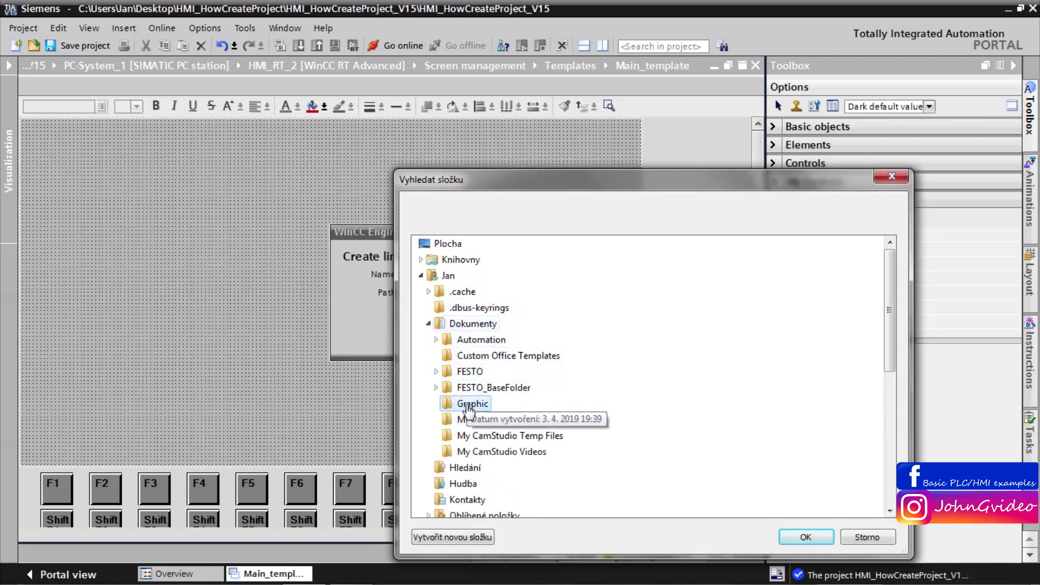
left_click(808, 538)
left_click(577, 337)
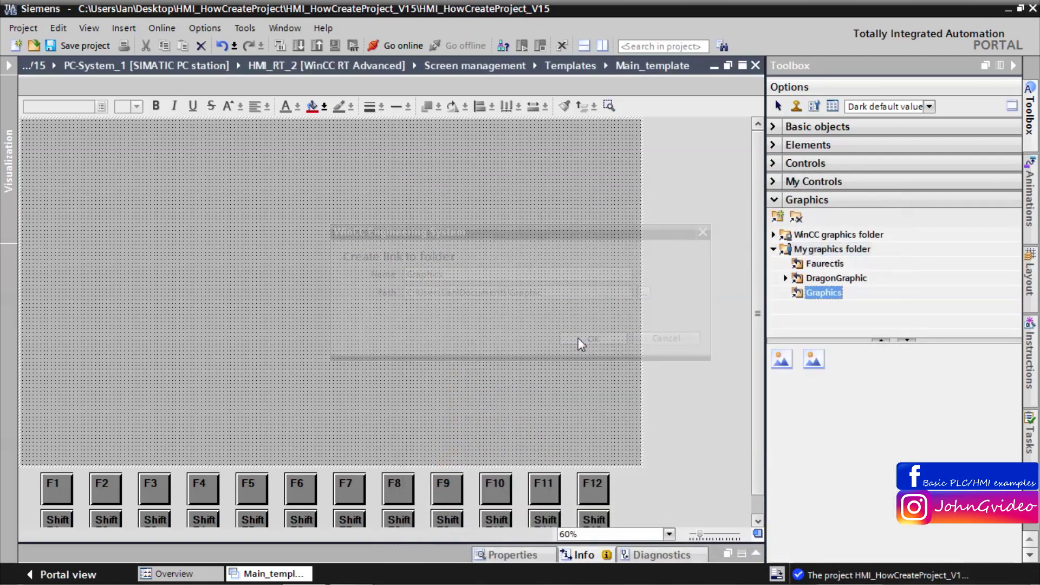
Place the red logo graphic onto Main_template near its top-left corner.
left_click(815, 361)
left_click_drag(815, 361, 349, 269)
right_click(344, 268)
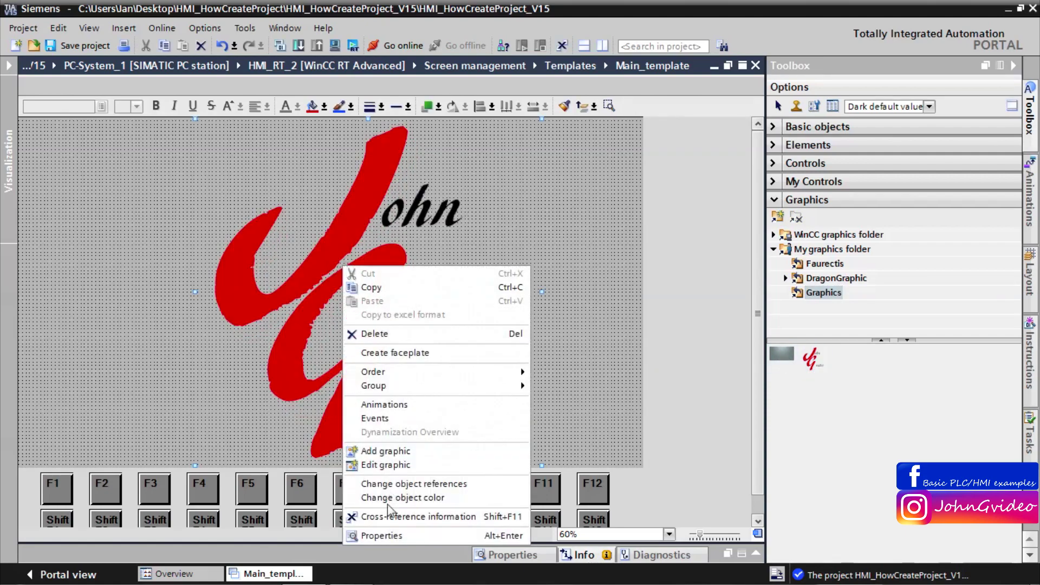
left_click(393, 535)
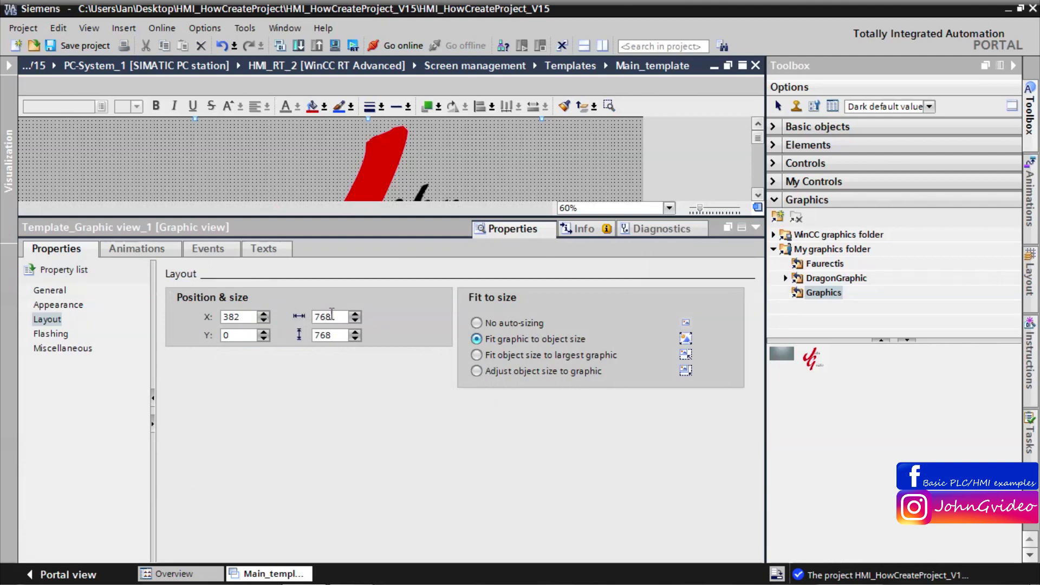
Size the logo to 150 × 105 and set its X position to 0.
double_click(325, 316)
type("150")
double_click(337, 336)
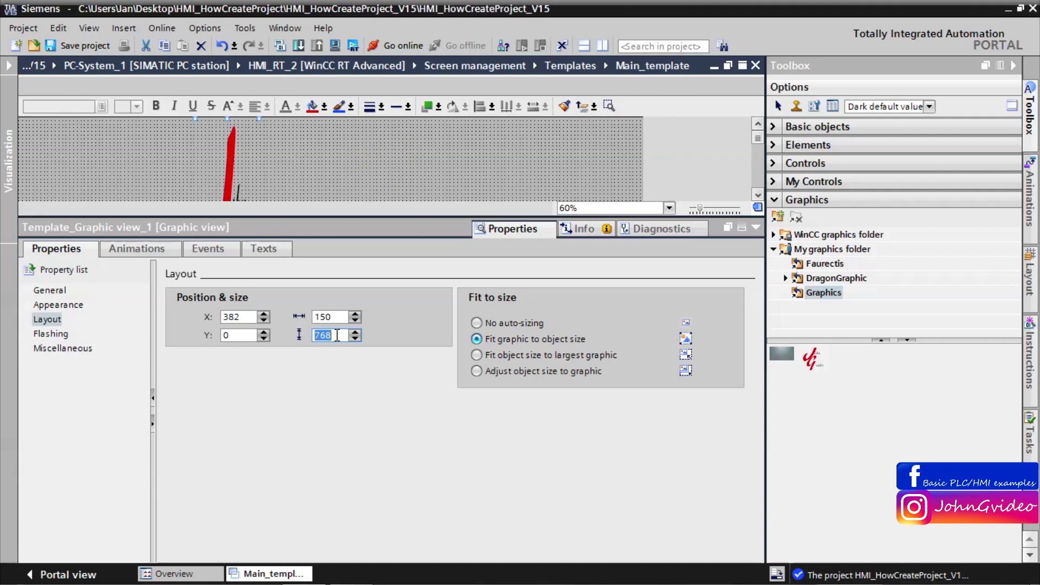
type("105")
key("Return")
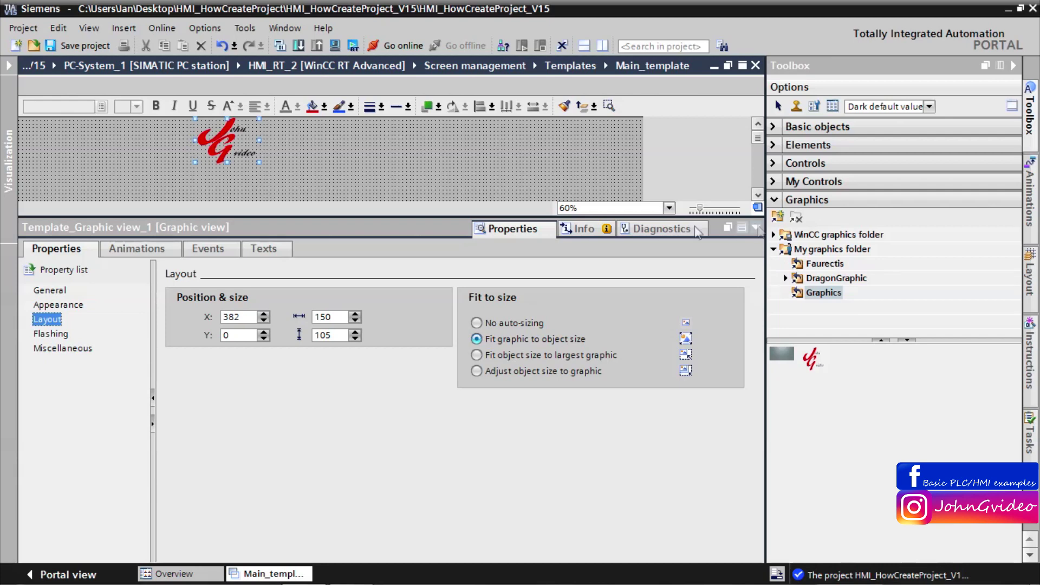
double_click(232, 316)
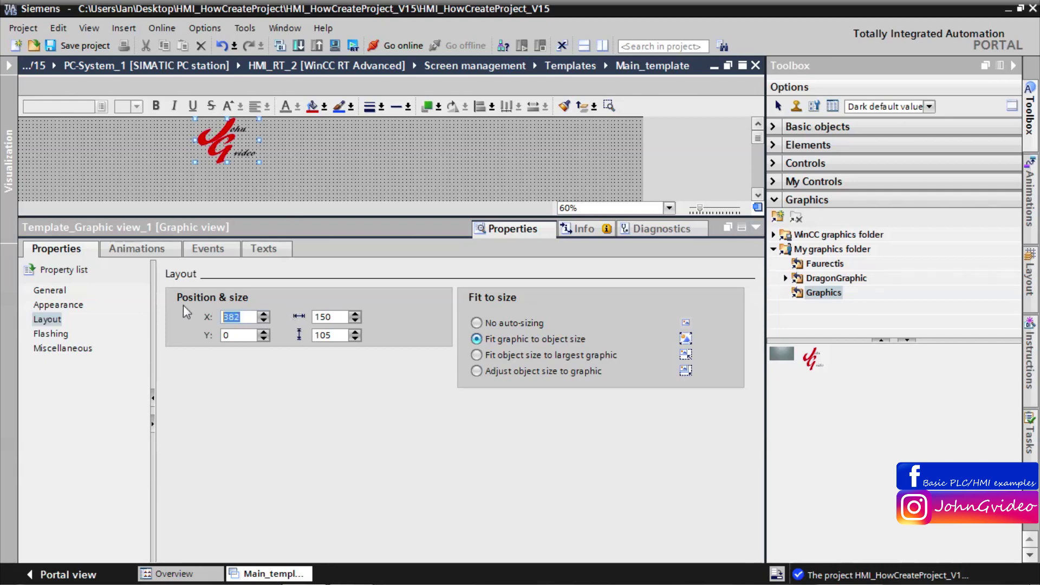
type("0")
key("Return")
left_click(755, 230)
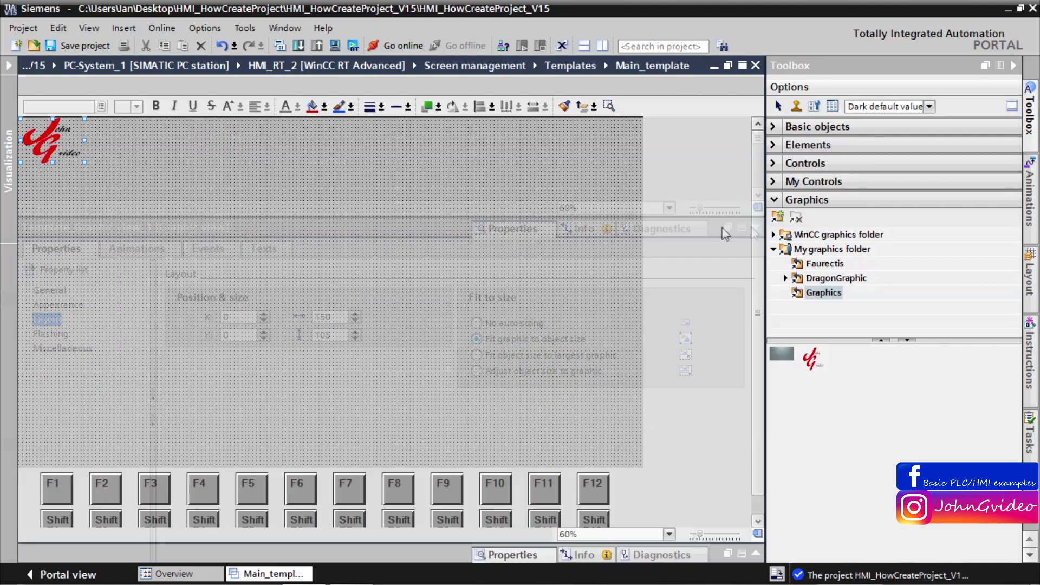
Place the grey background image on the template and widen it to 1366.
left_click(784, 359)
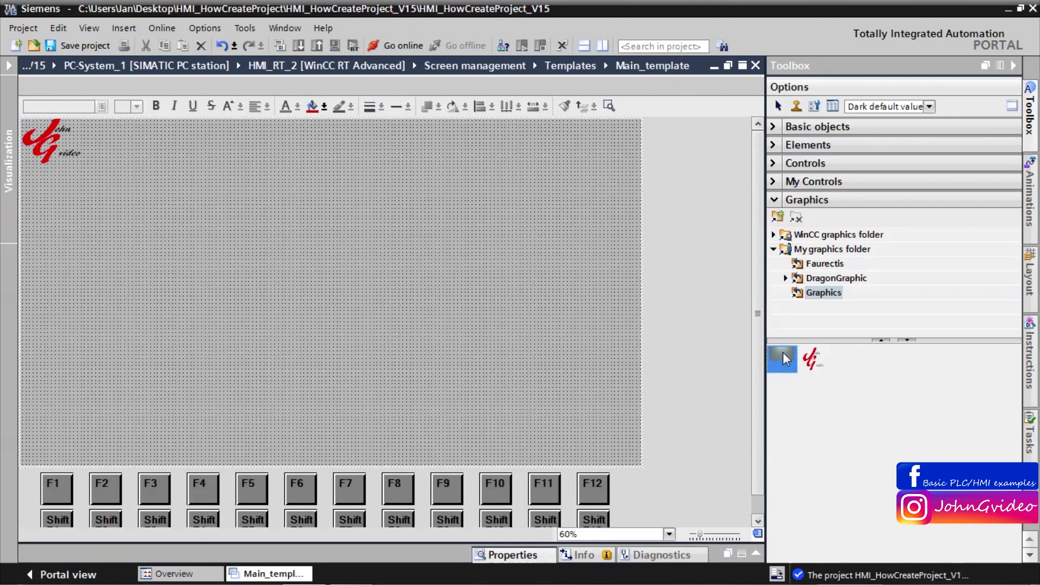
left_click_drag(785, 358, 302, 290)
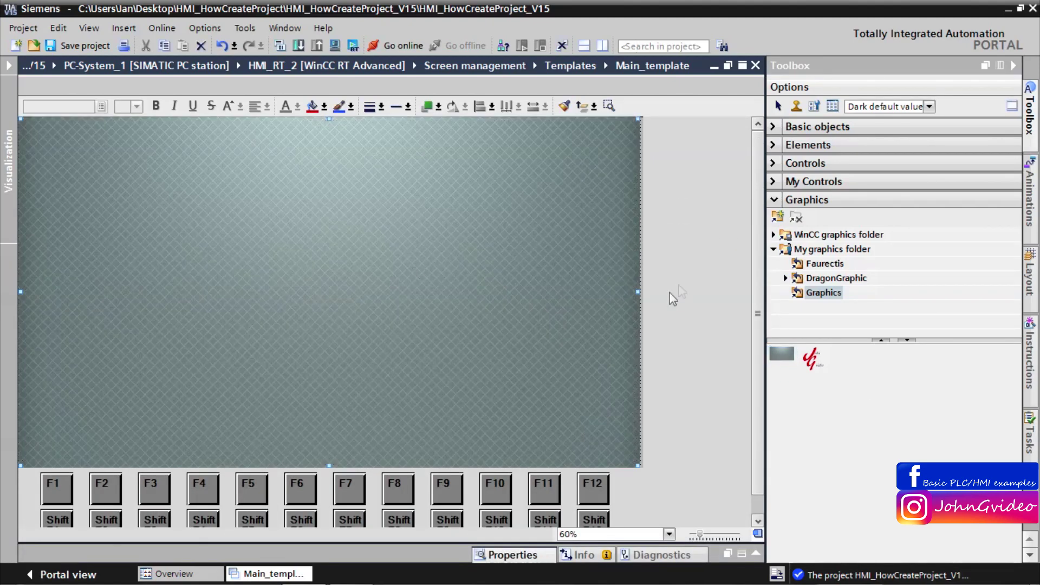
left_click_drag(639, 292, 642, 292)
right_click(359, 250)
left_click(388, 519)
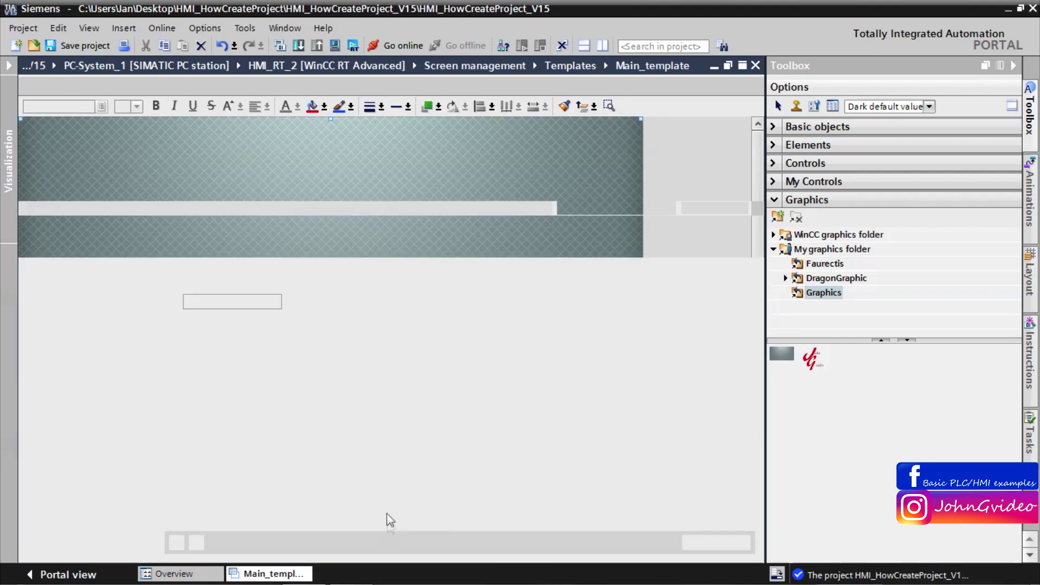
left_click(355, 320)
left_click(355, 320)
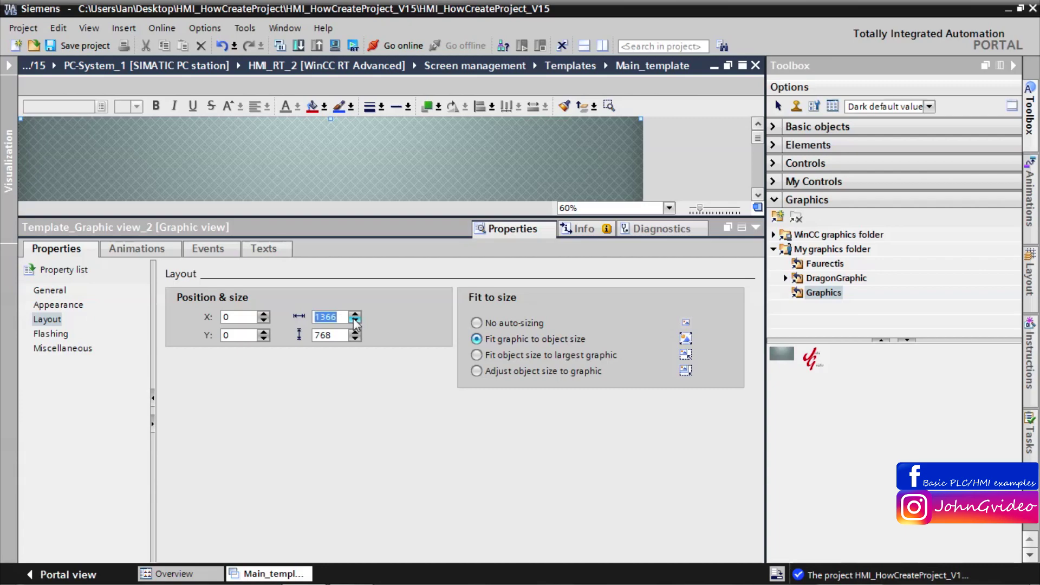
left_click(755, 227)
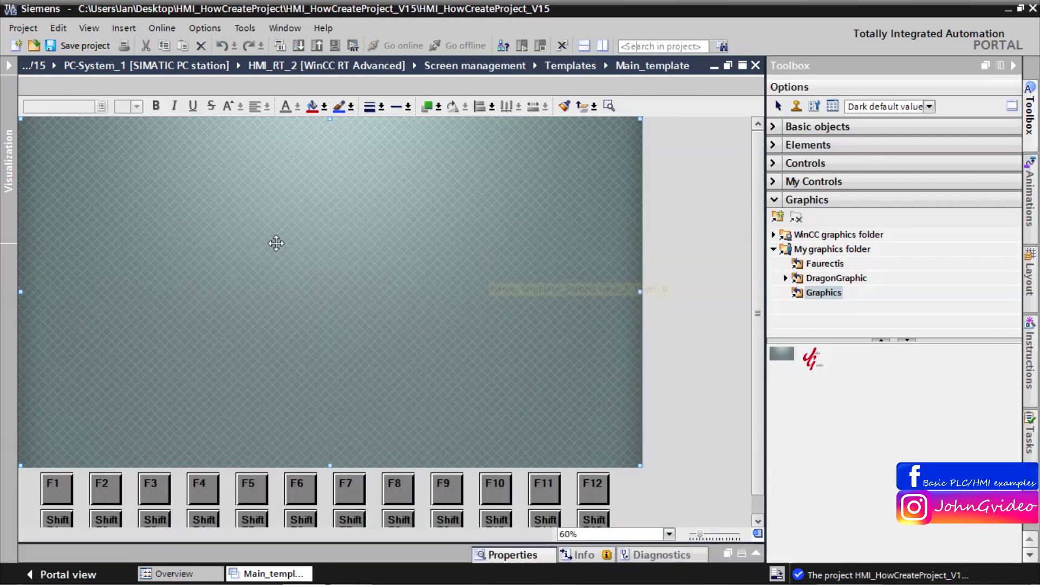
Move the background image backward so it sits behind the red logo.
right_click(271, 232)
mouse_move(439, 338)
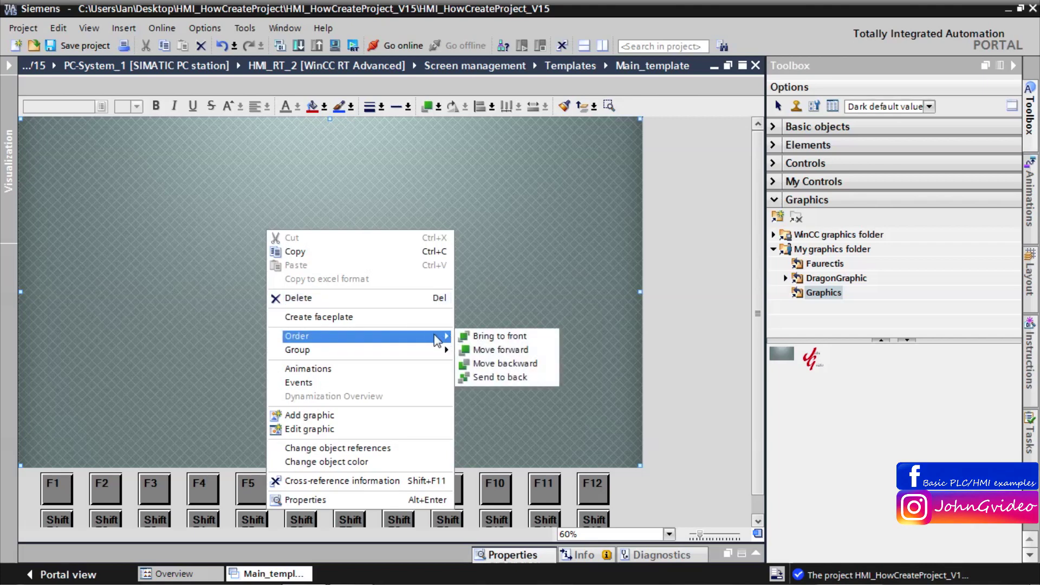
left_click(494, 370)
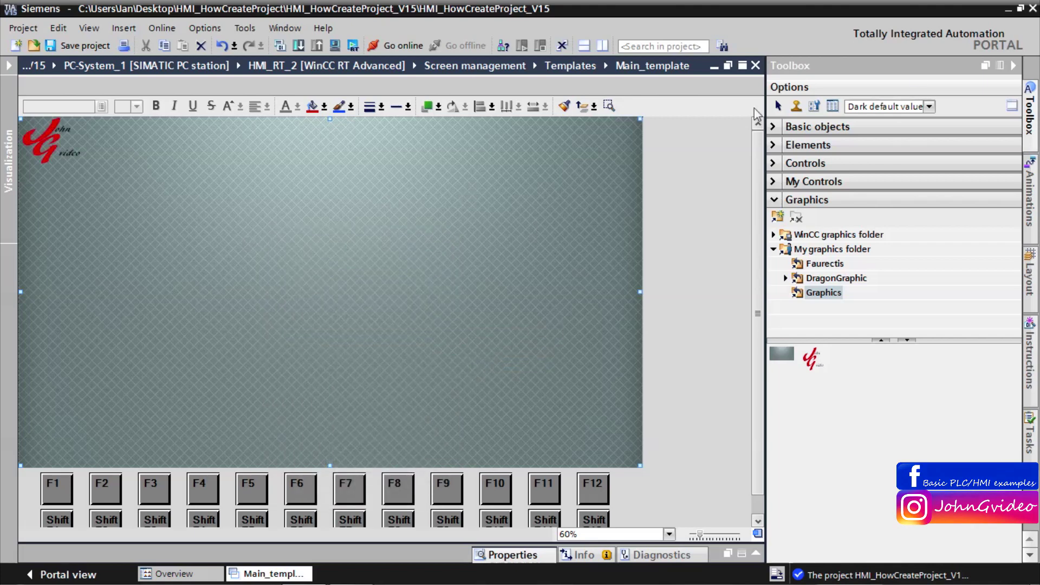
Place a date/time field near the top right and a button at the template's left.
left_click(774, 200)
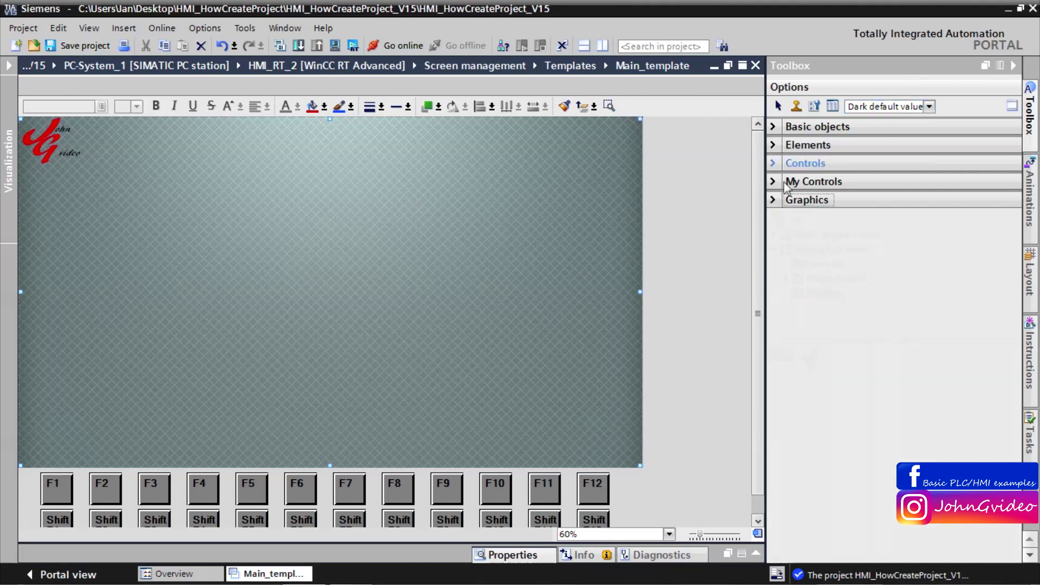
left_click(774, 145)
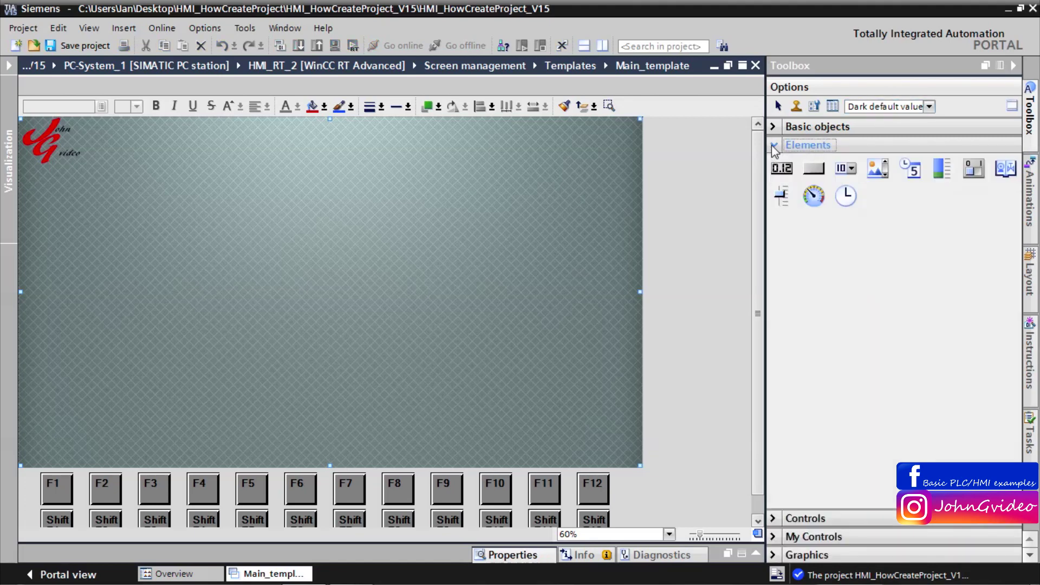
left_click(908, 174)
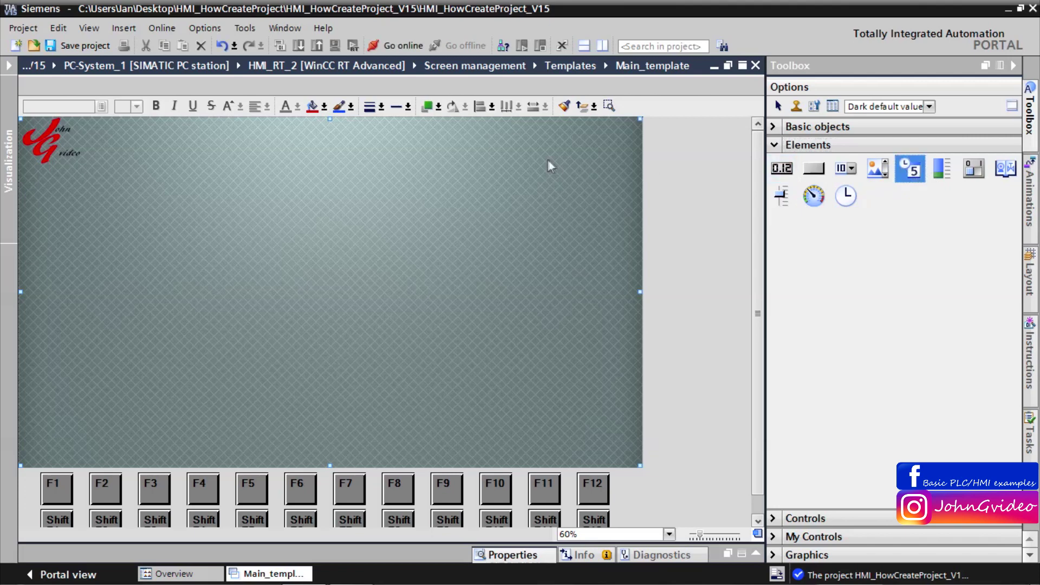
left_click(555, 140)
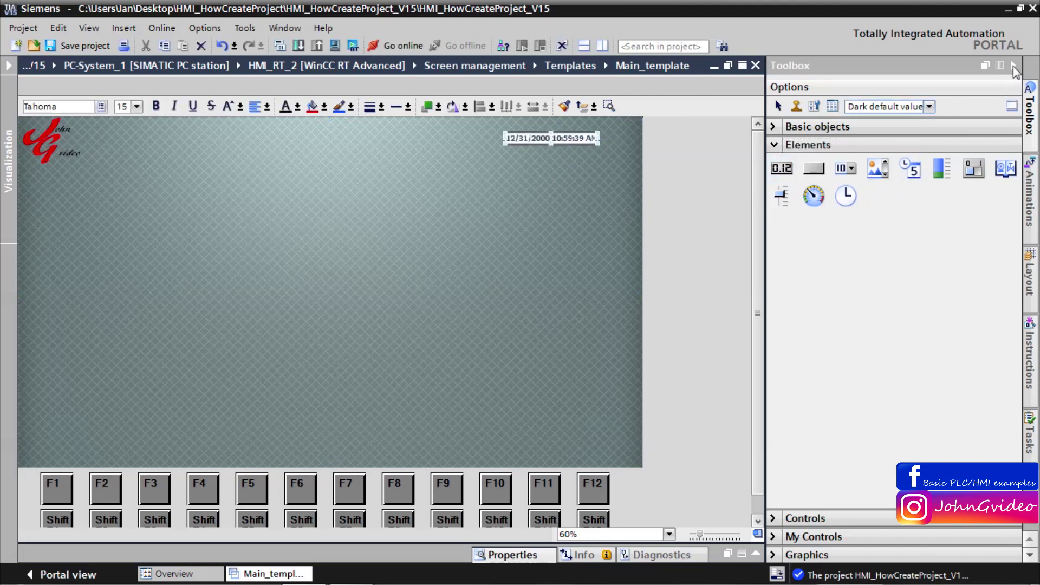
left_click(821, 173)
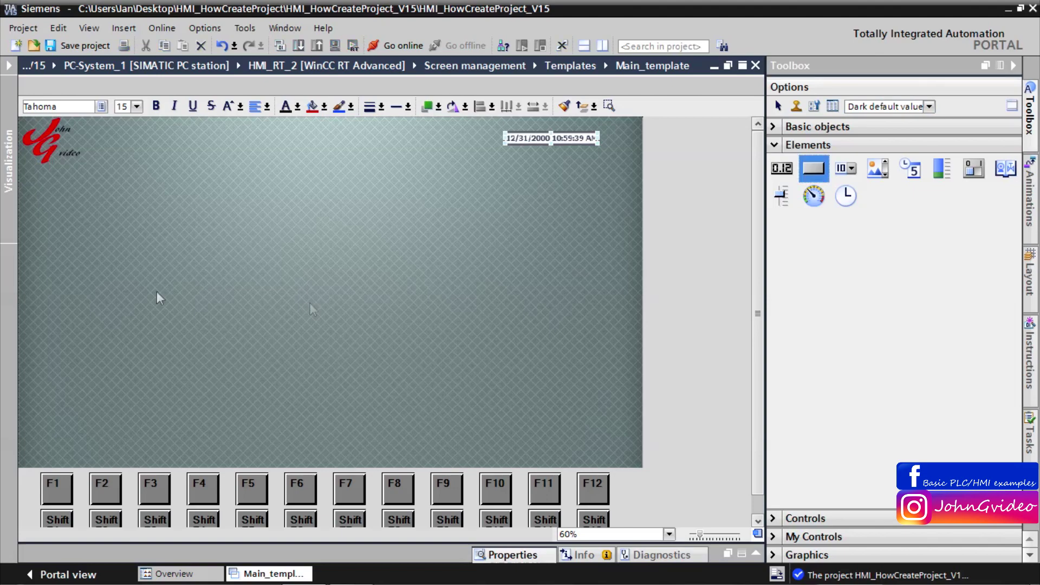
left_click(67, 218)
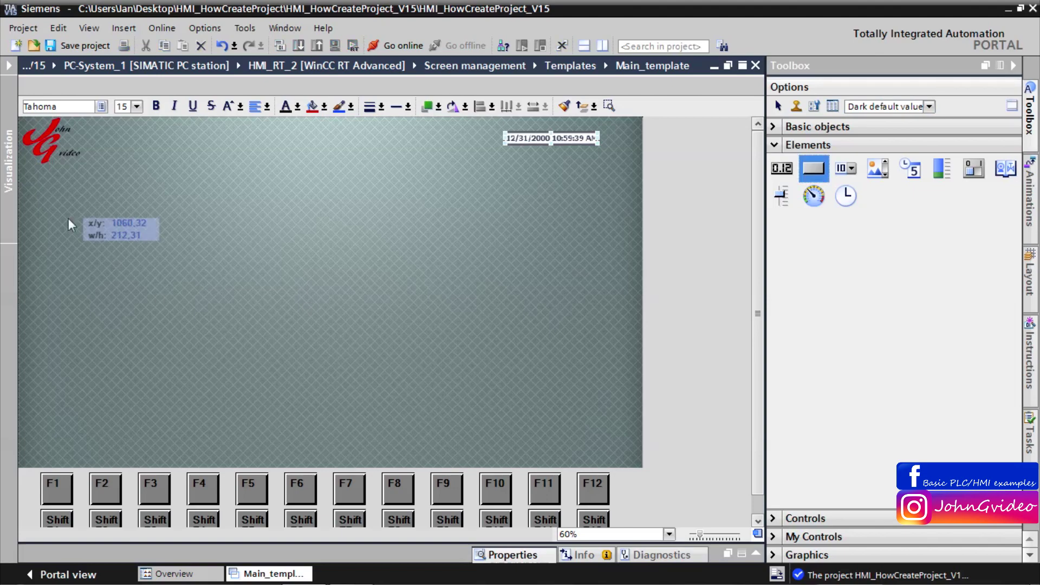
Bring up the date/time field's Text format properties.
left_click(776, 145)
left_click(1015, 66)
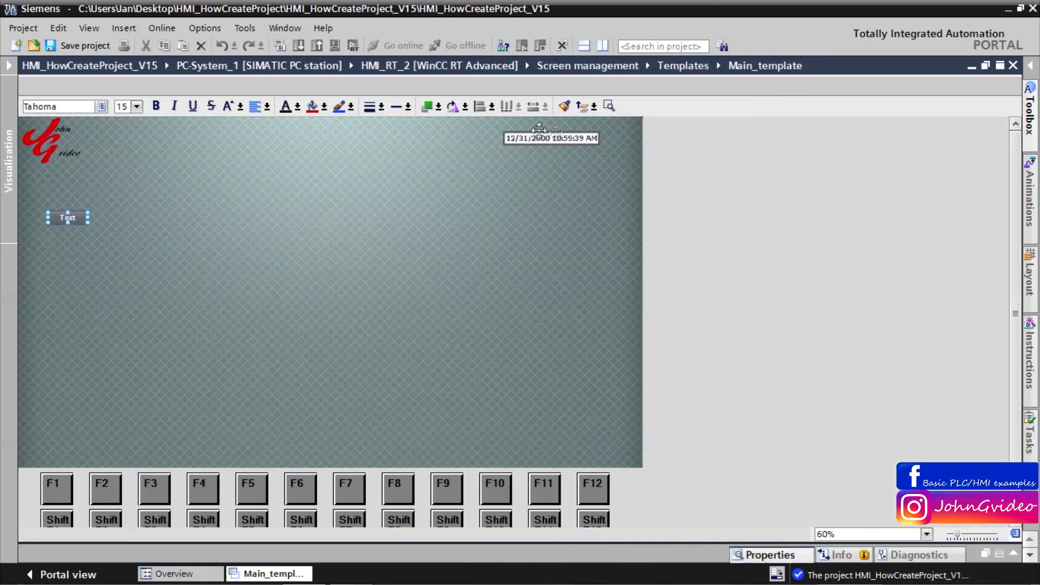
right_click(551, 136)
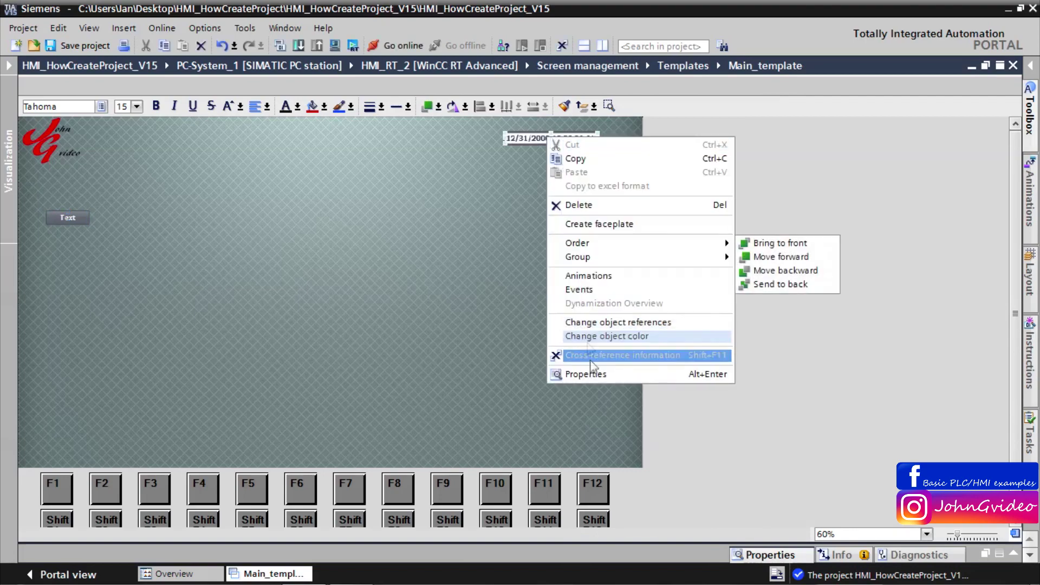
left_click(592, 374)
left_click(55, 333)
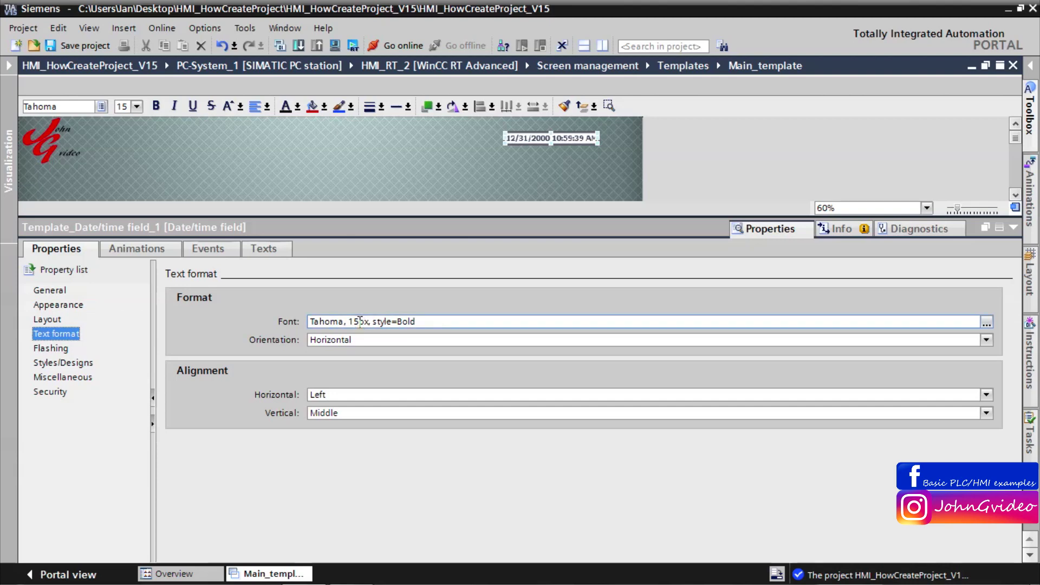
Set the date/time text to 25 px and centre it horizontally.
left_click_drag(359, 322, 348, 322)
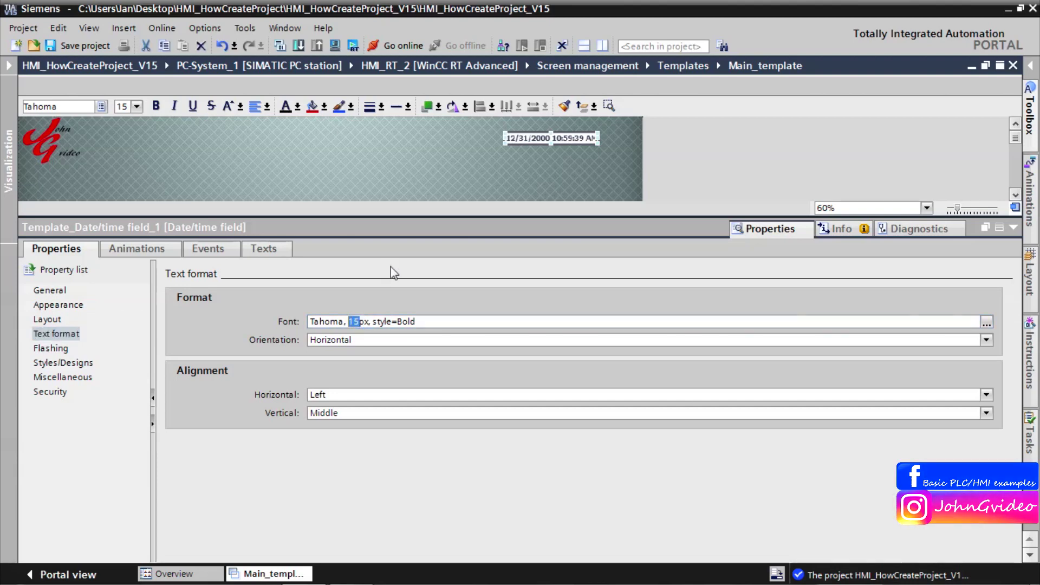
type("25")
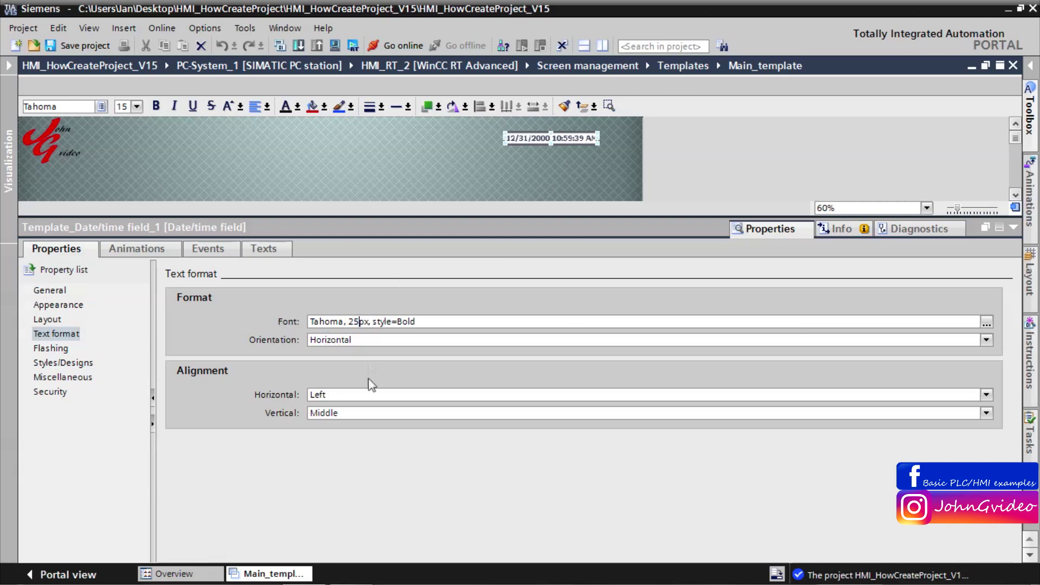
left_click(343, 394)
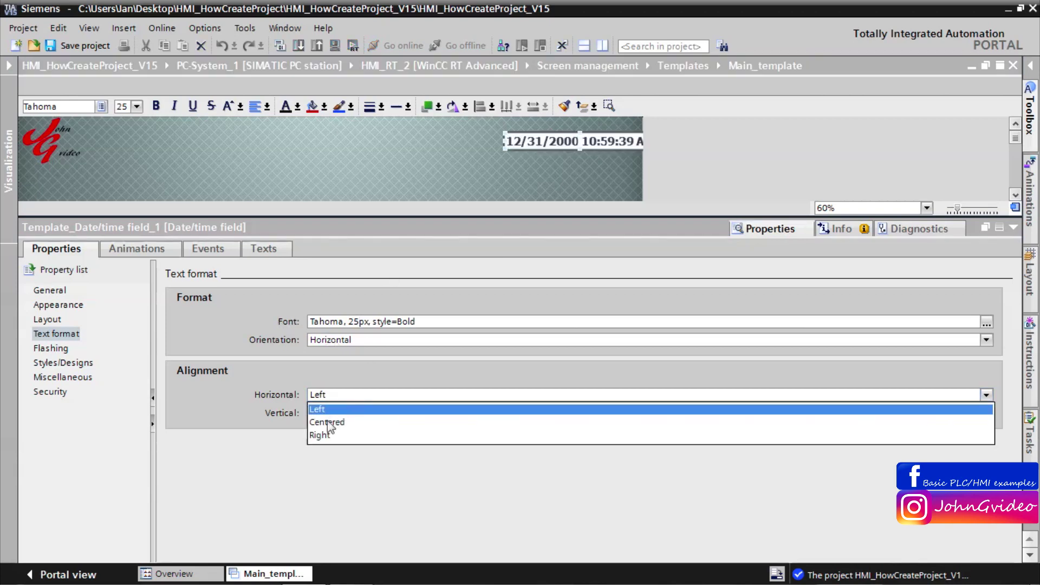
left_click(331, 422)
Align the date/time field fully inside the template and against its top edge.
left_click(527, 175)
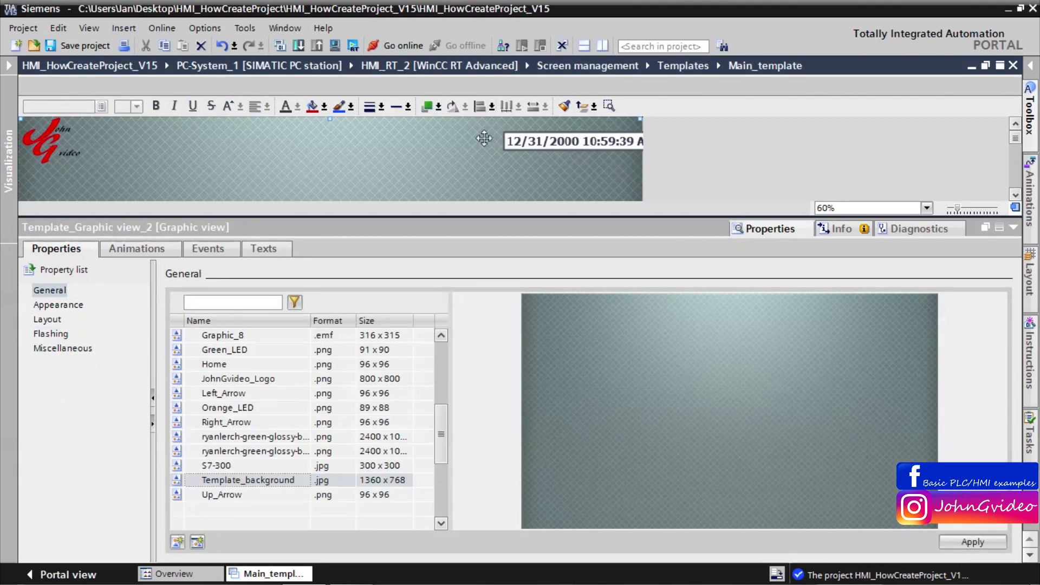
left_click(551, 141)
left_click(492, 107)
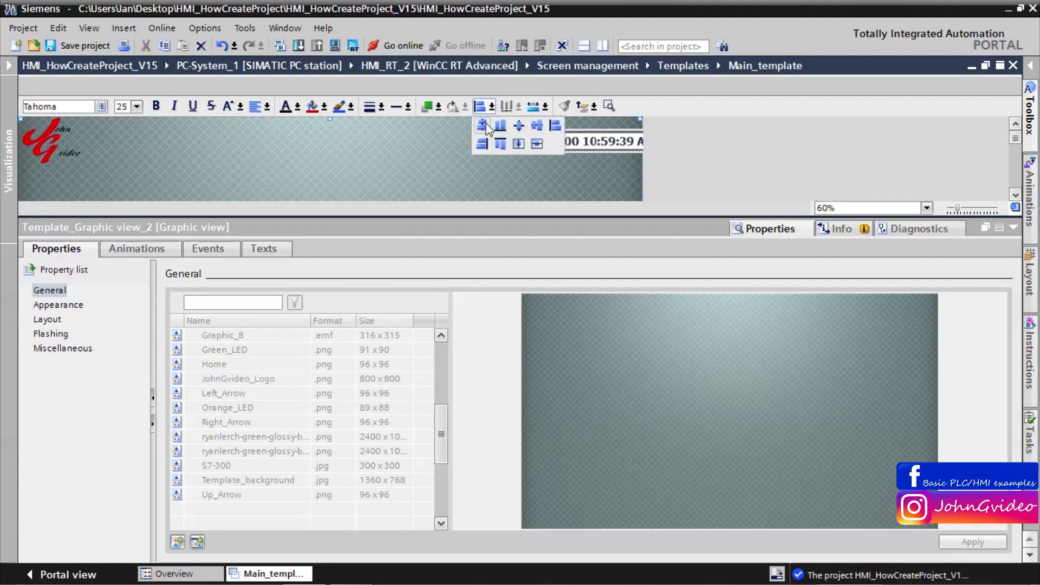
left_click(481, 145)
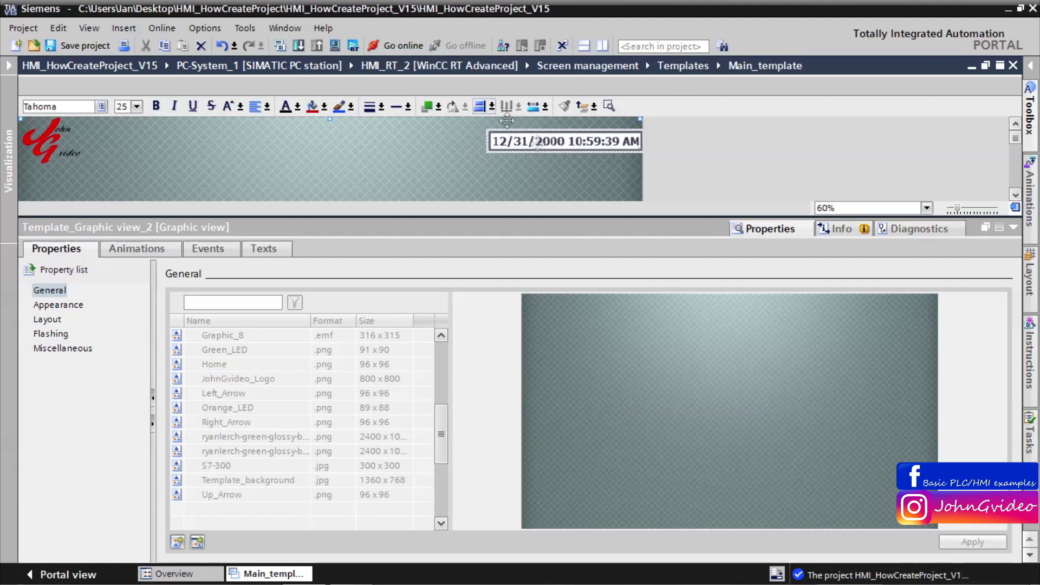
left_click(492, 106)
left_click(495, 121)
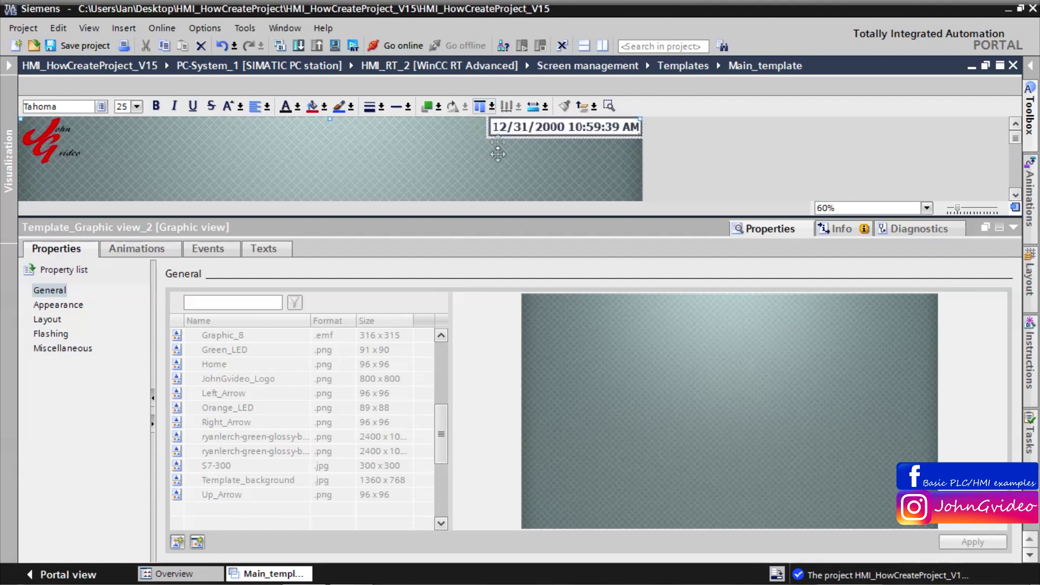
Set the Text button's layout width to 150 and height to 60.
left_click(1012, 227)
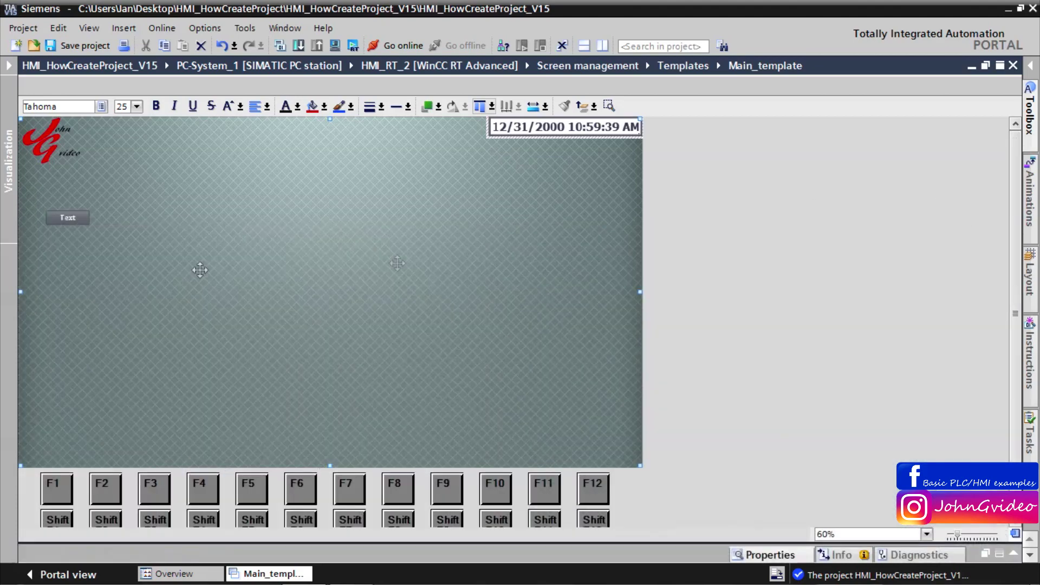
left_click(84, 220)
left_click(769, 555)
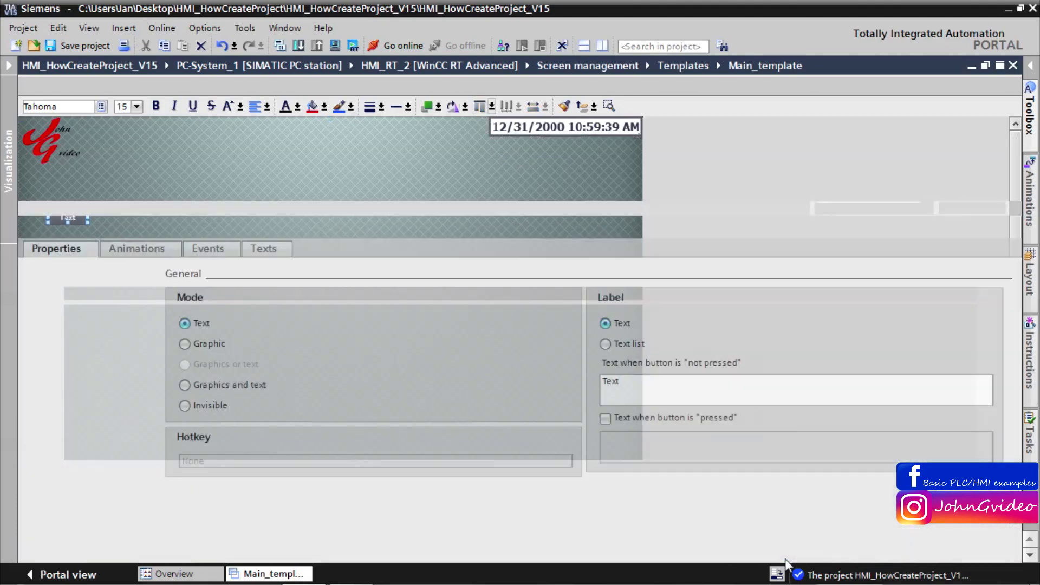
left_click_drag(1015, 138, 1017, 153)
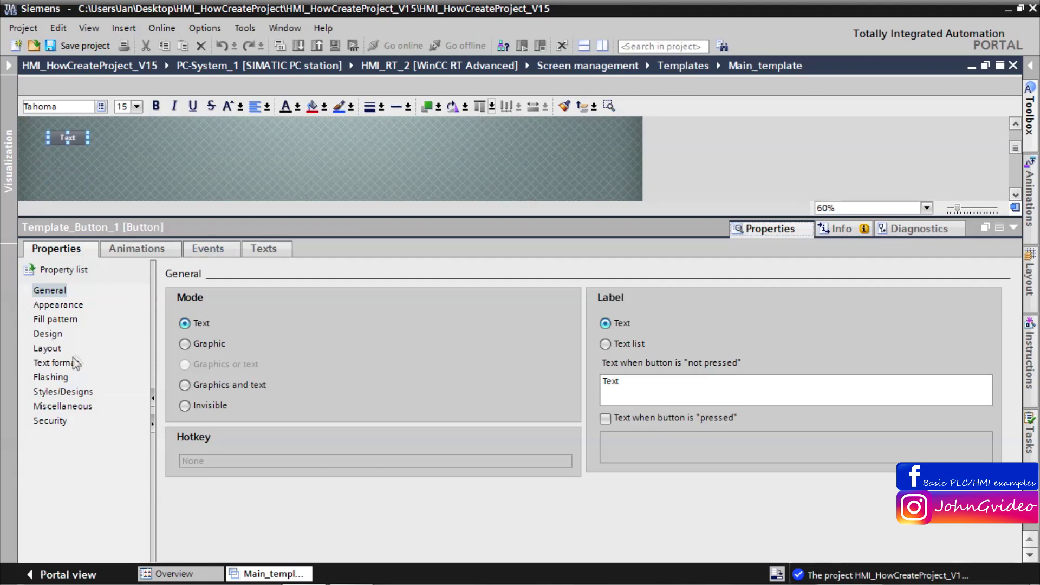
left_click(48, 348)
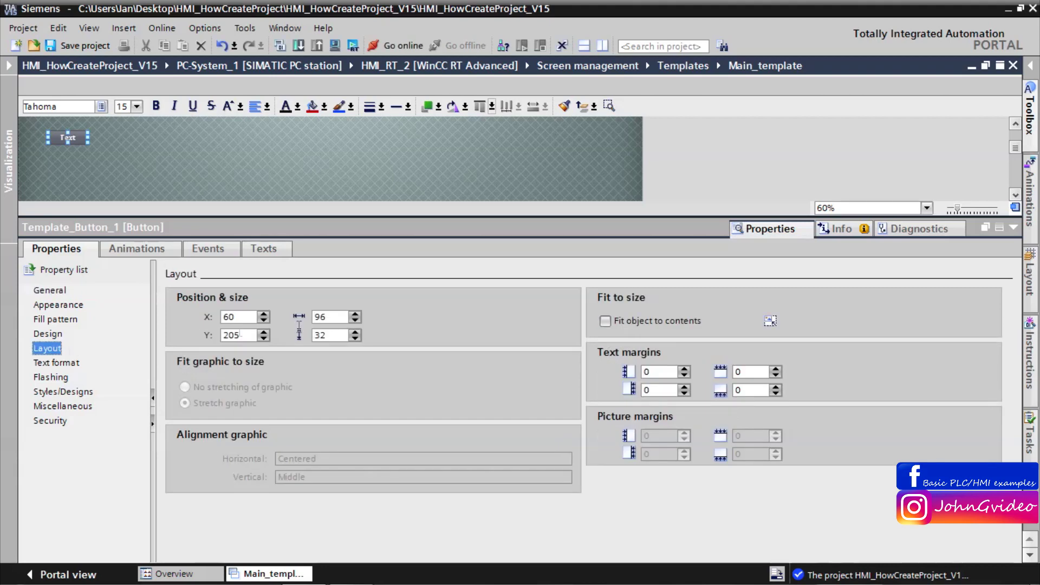
double_click(334, 317)
type("150")
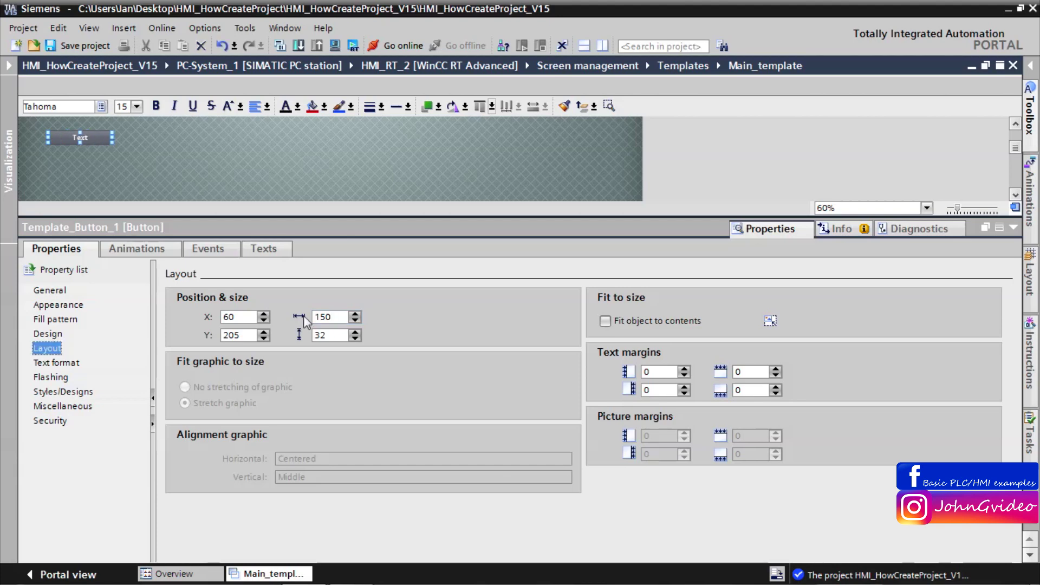
key("Return")
double_click(321, 336)
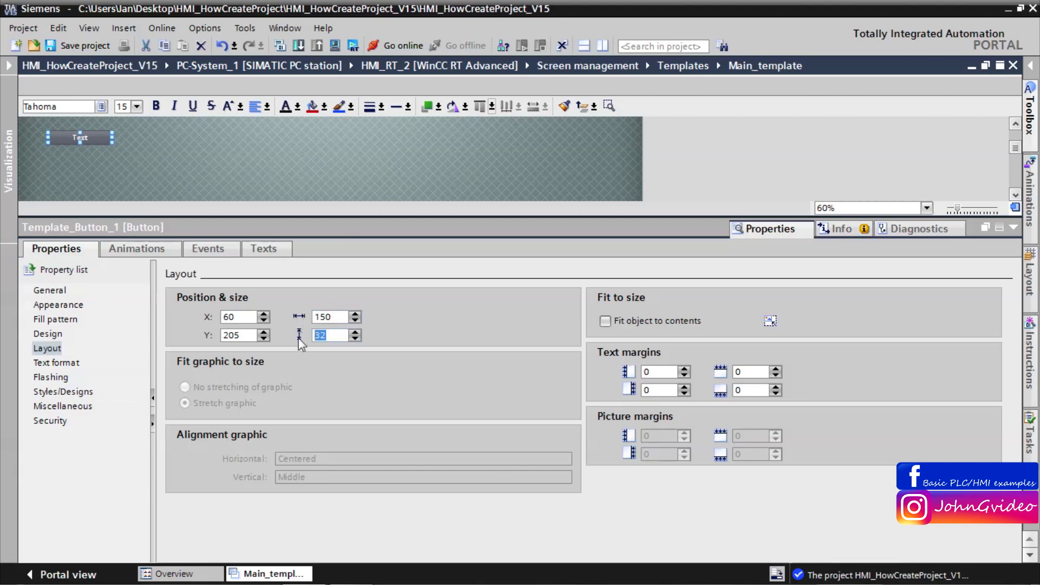
type("60")
key("Return")
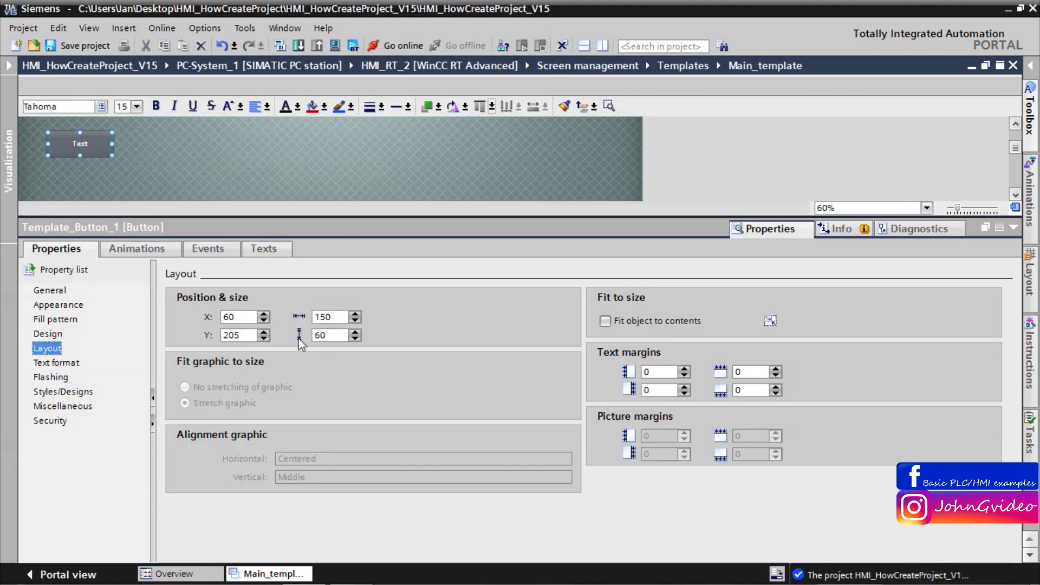
left_click(1014, 227)
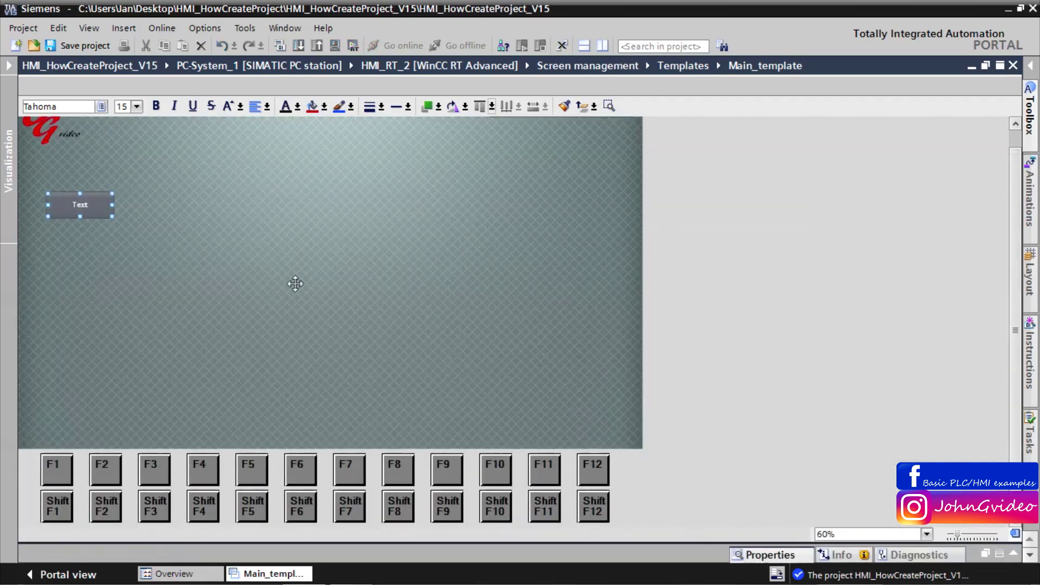
Align the Text button to the template's left edge and nudge it up one step.
left_click(287, 240)
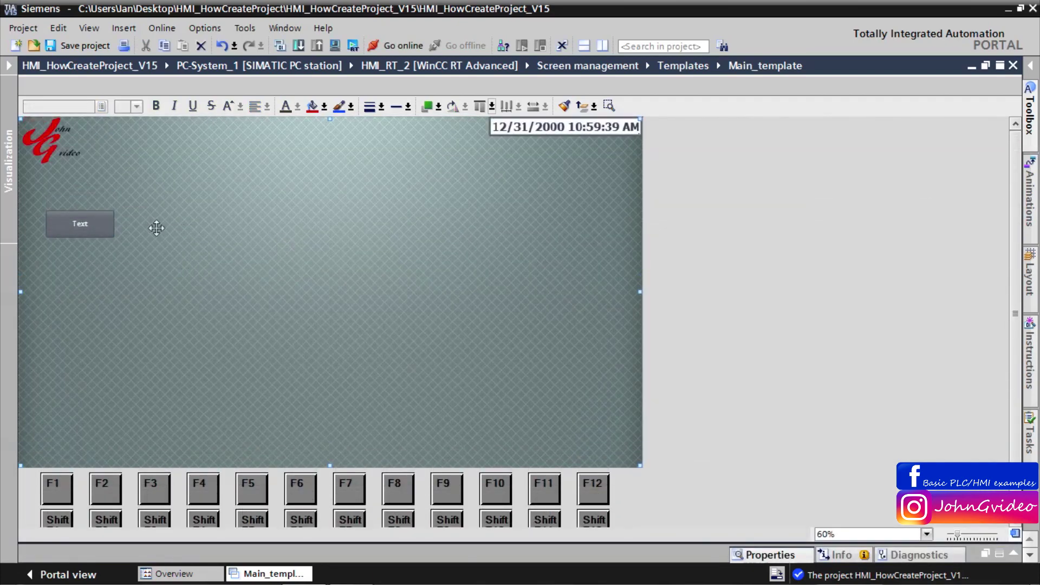
left_click(105, 221)
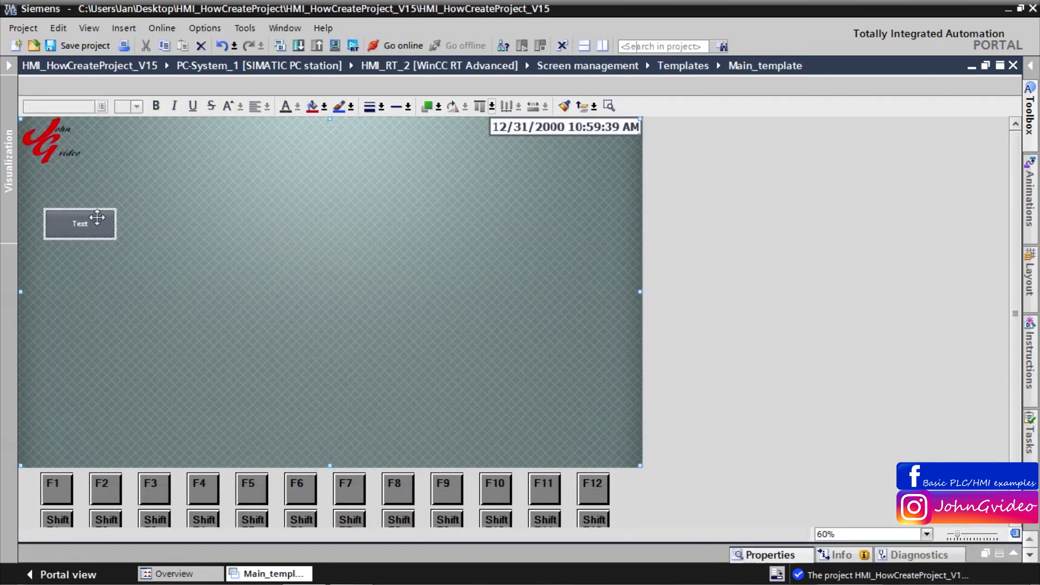
left_click(492, 106)
left_click(553, 129)
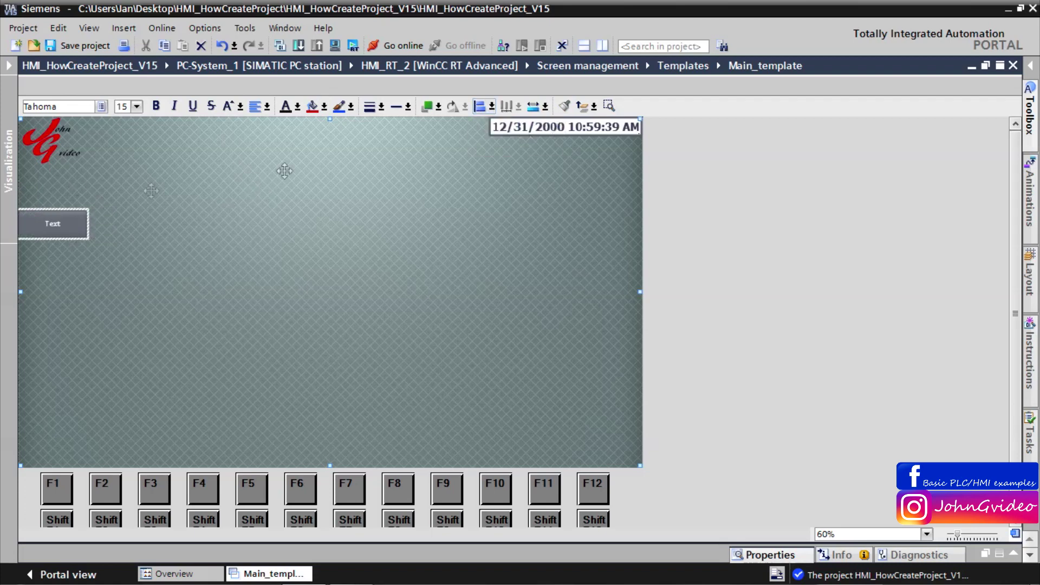
left_click(49, 223)
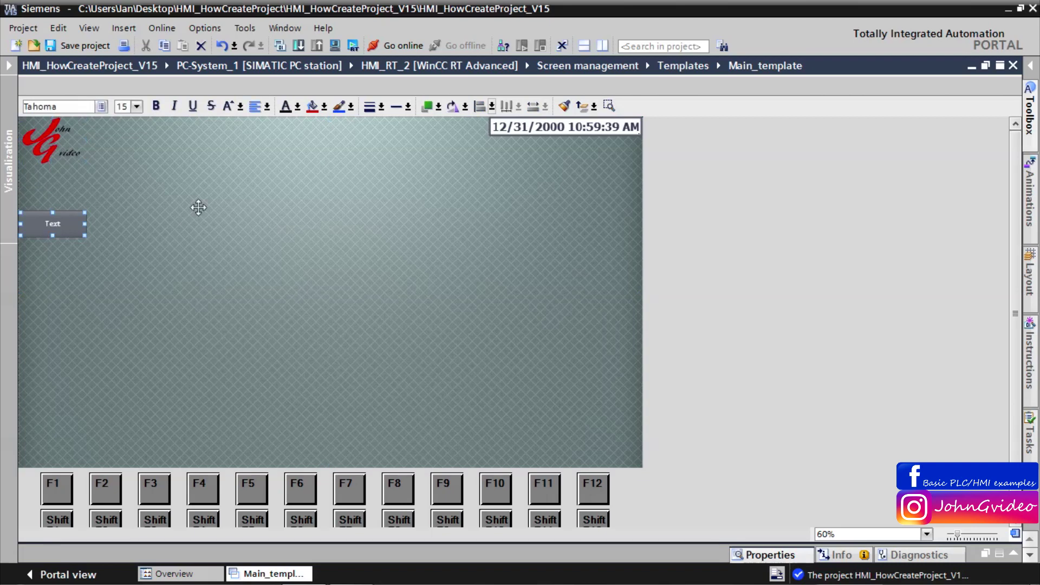
key("Up")
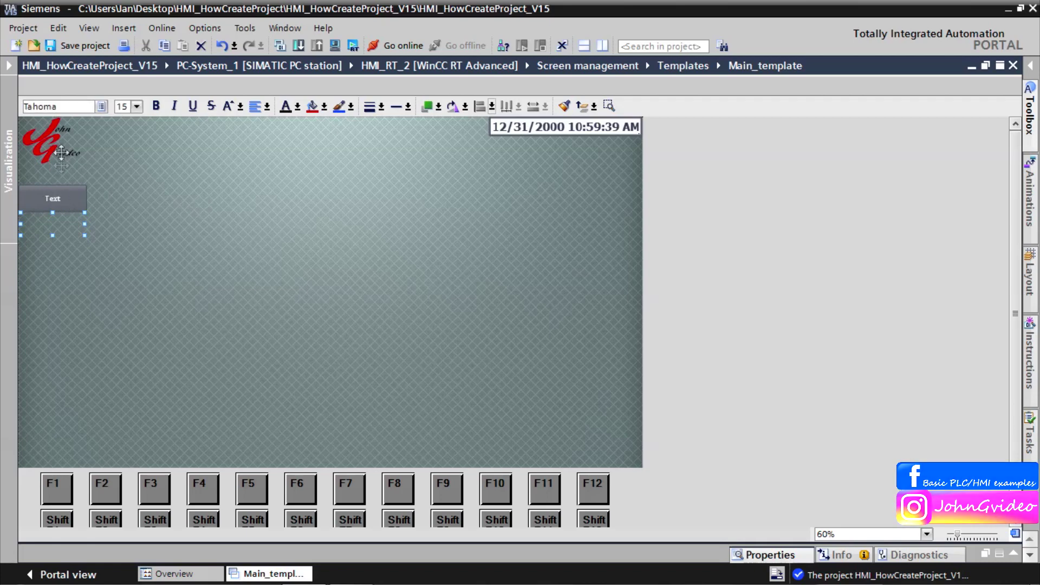
right_click(43, 198)
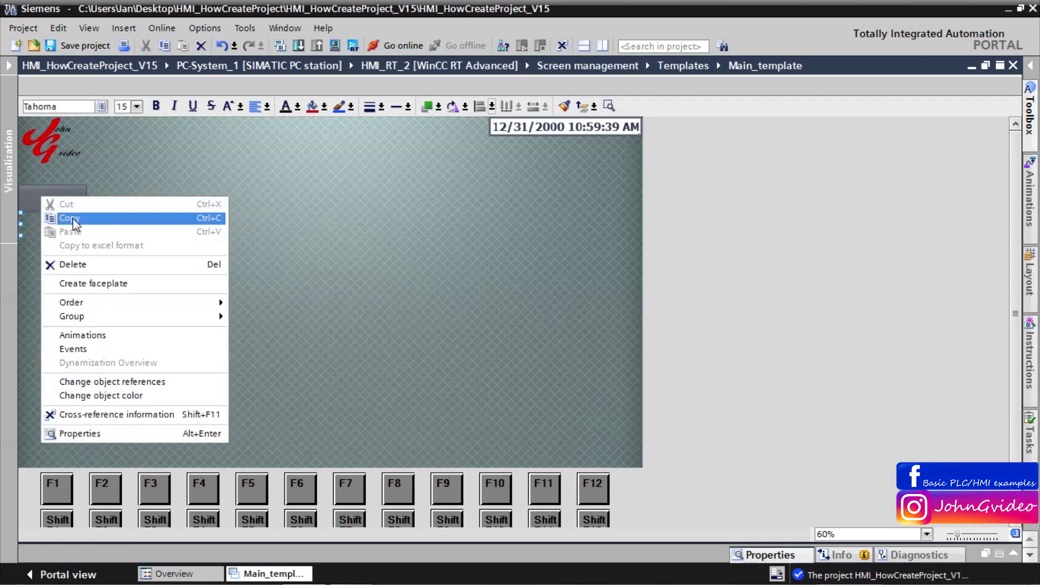
Copy the Text button through its context menu.
left_click(72, 219)
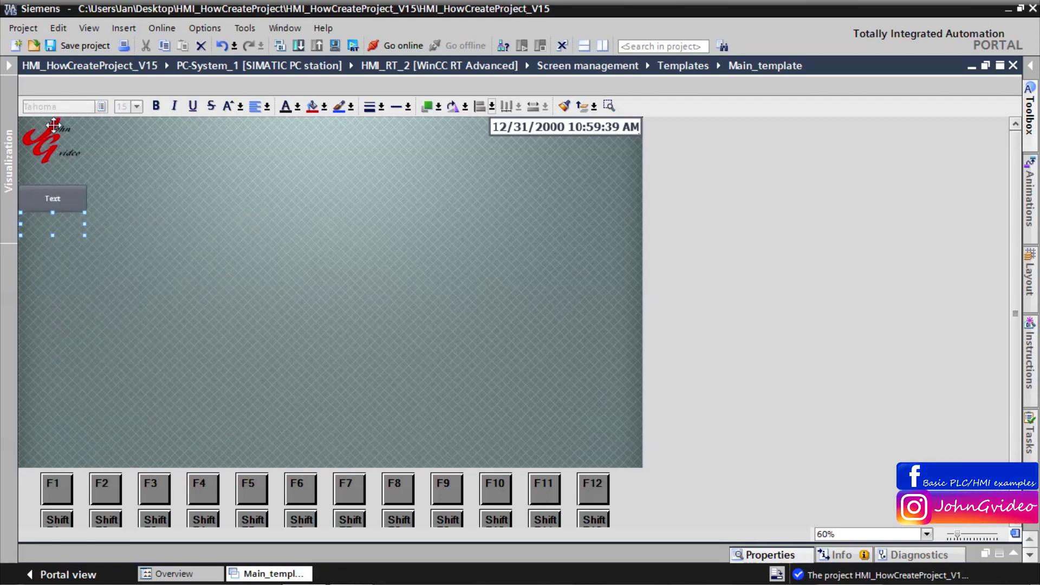
left_click(60, 199)
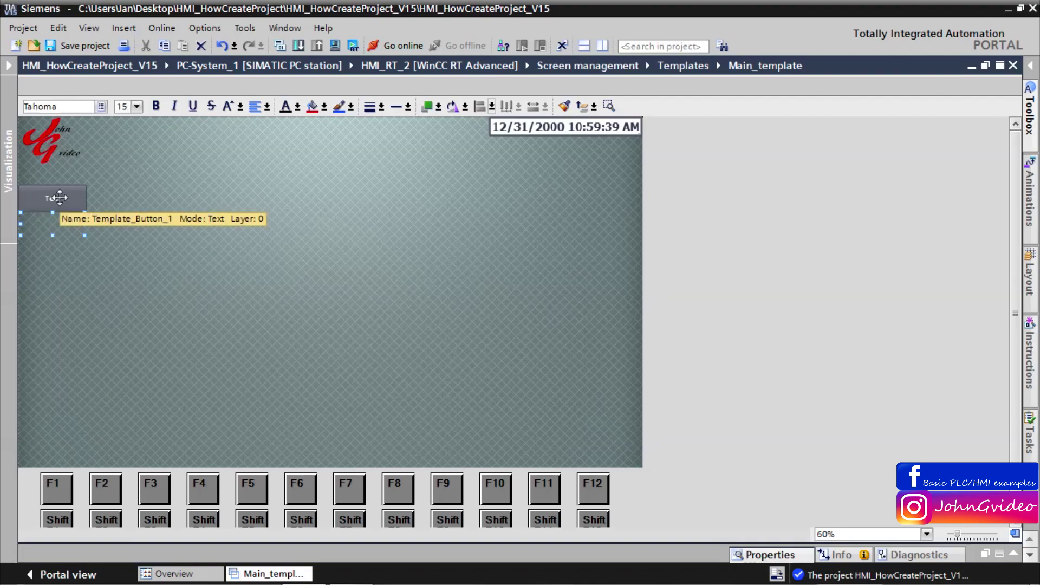
right_click(59, 197)
left_click(84, 220)
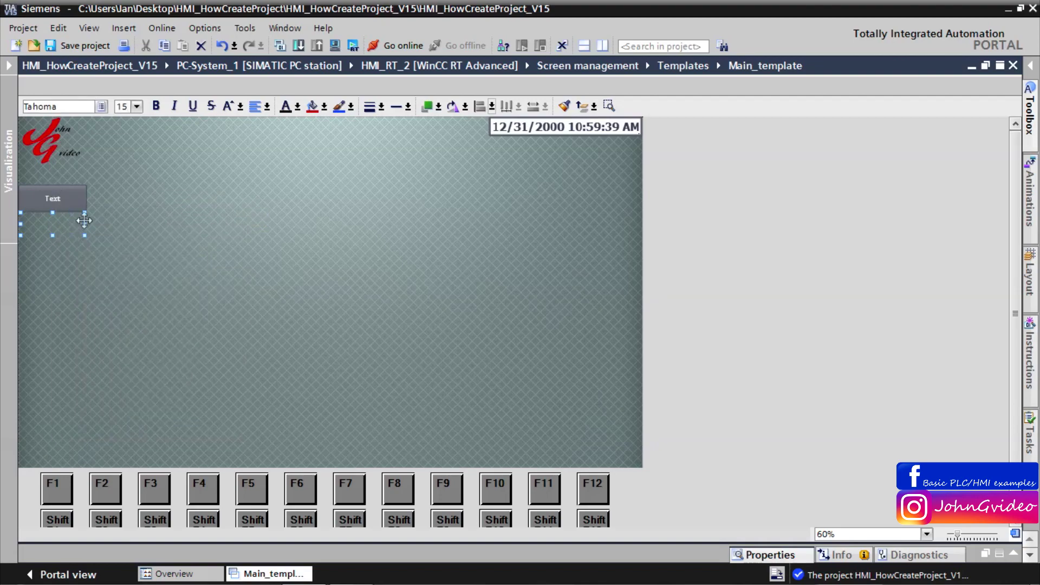
right_click(113, 225)
left_click(52, 193)
right_click(52, 192)
left_click(76, 211)
right_click(126, 239)
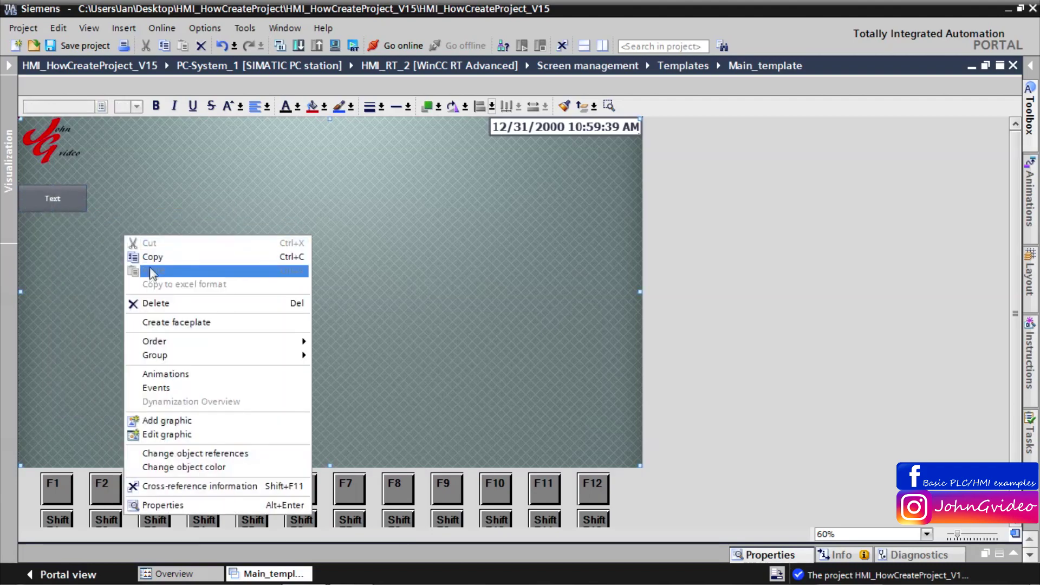
left_click(51, 198)
right_click(47, 199)
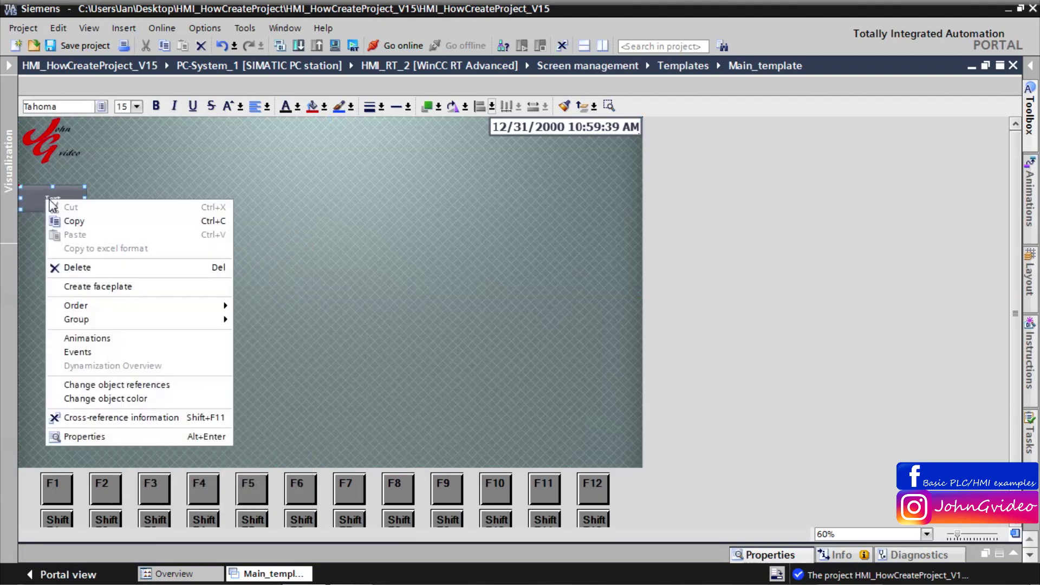
left_click(71, 222)
right_click(68, 239)
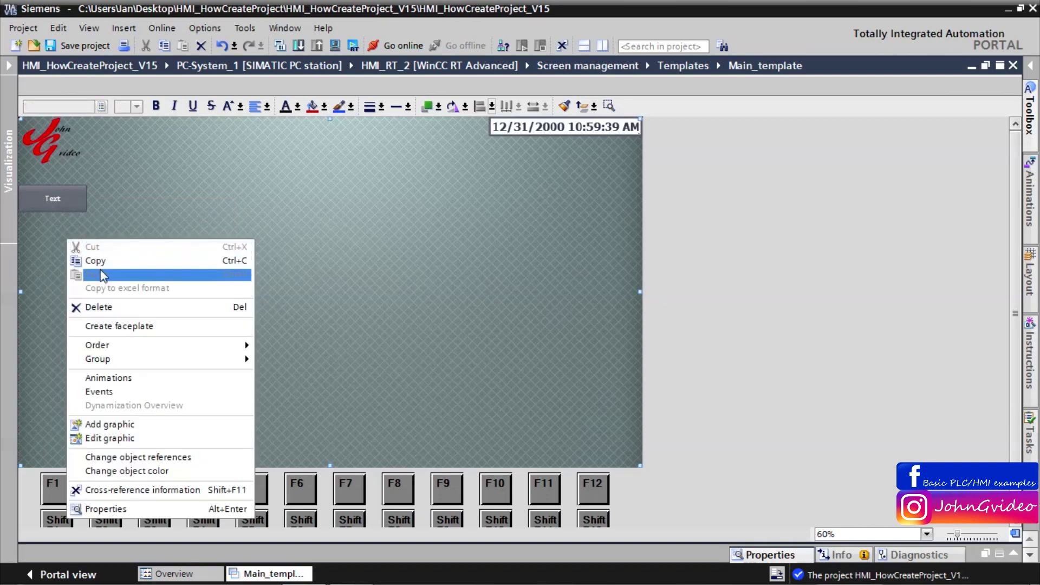
left_click(31, 220)
Reposition the Text button and align it flush with the screen's left edge.
left_click(44, 196)
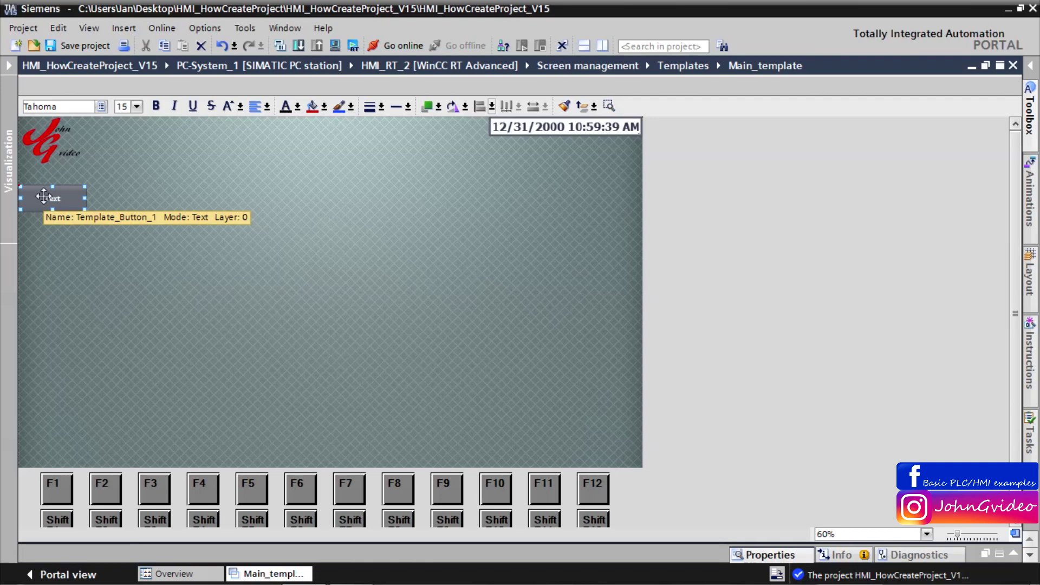
left_click_drag(43, 196, 65, 199)
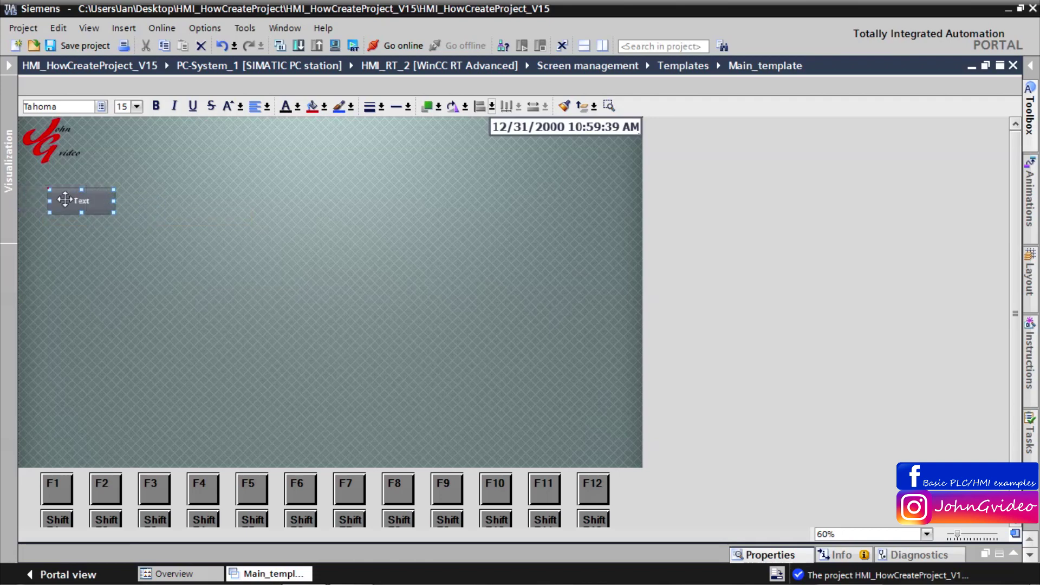
left_click(117, 265)
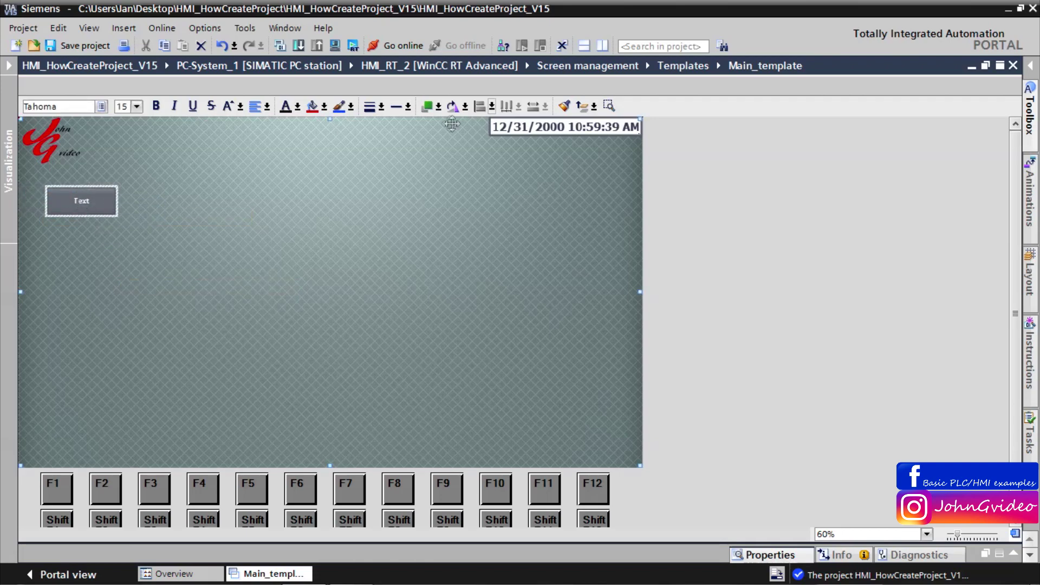
left_click(509, 129)
left_click(195, 216)
left_click(81, 202)
left_click(492, 107)
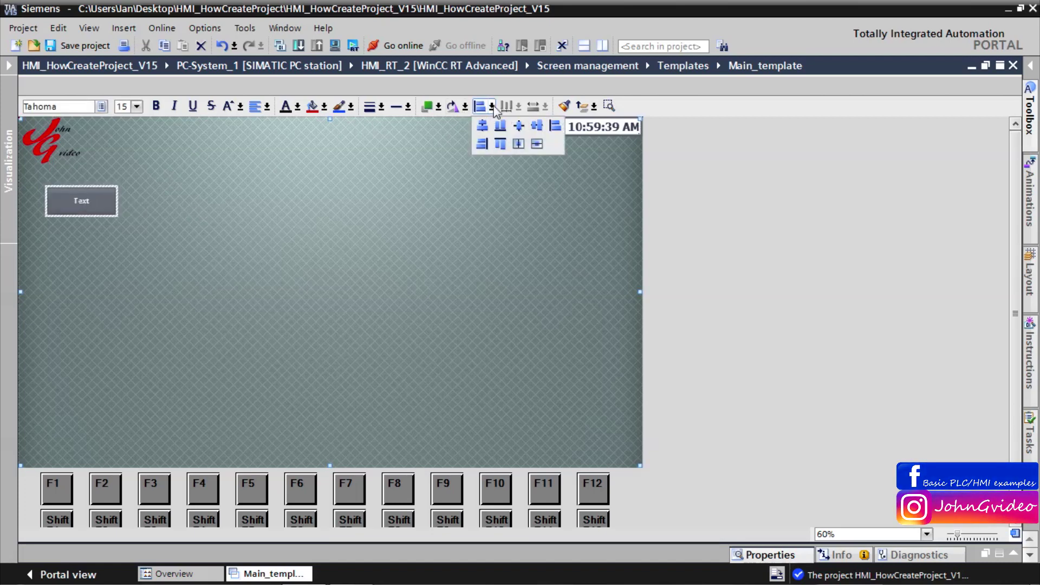
left_click(555, 126)
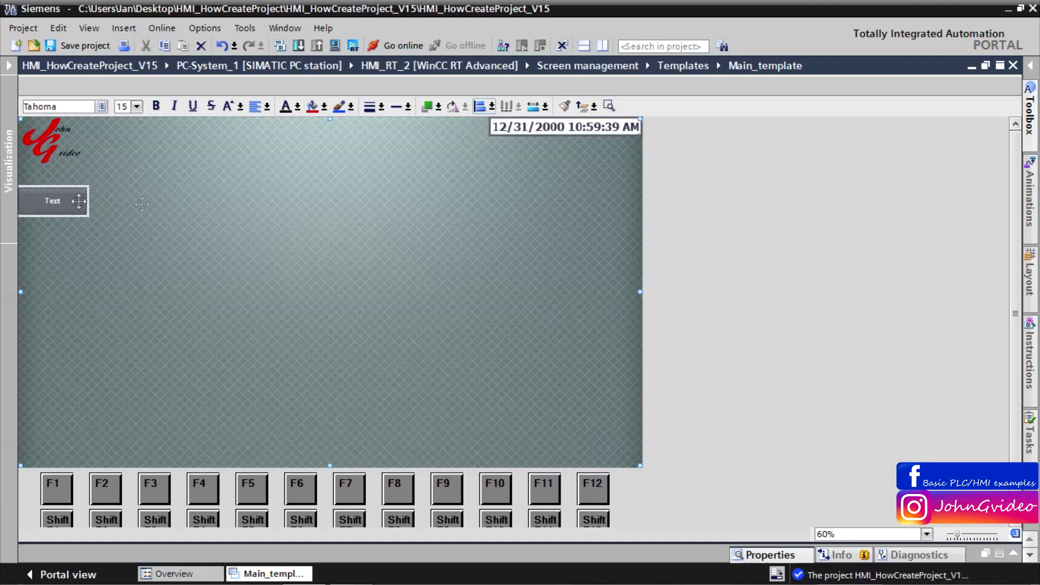
Copy the Text button and paste a second copy aligned directly below the original.
right_click(52, 202)
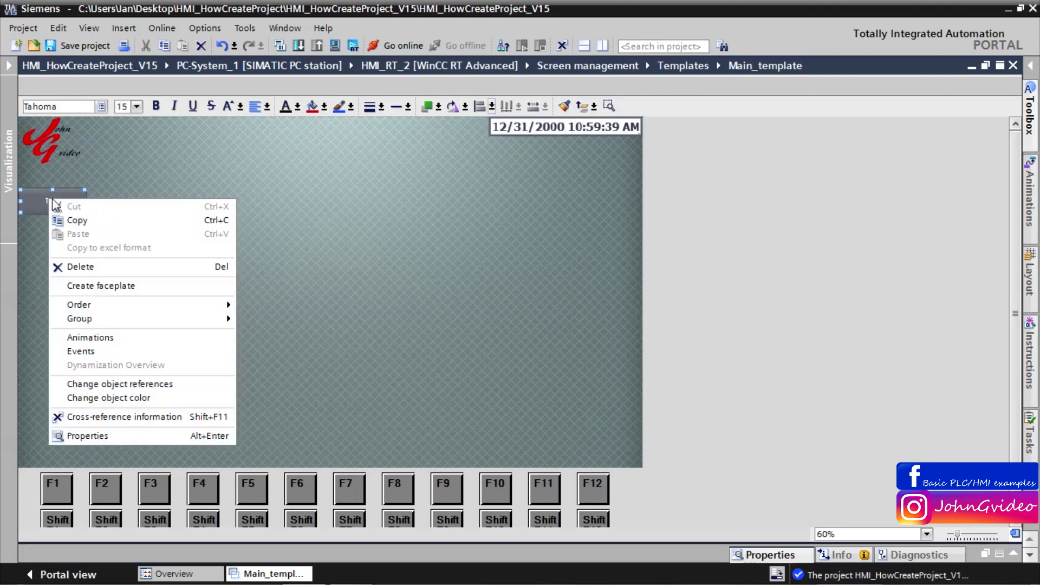
left_click(75, 220)
left_click(74, 235)
right_click(76, 238)
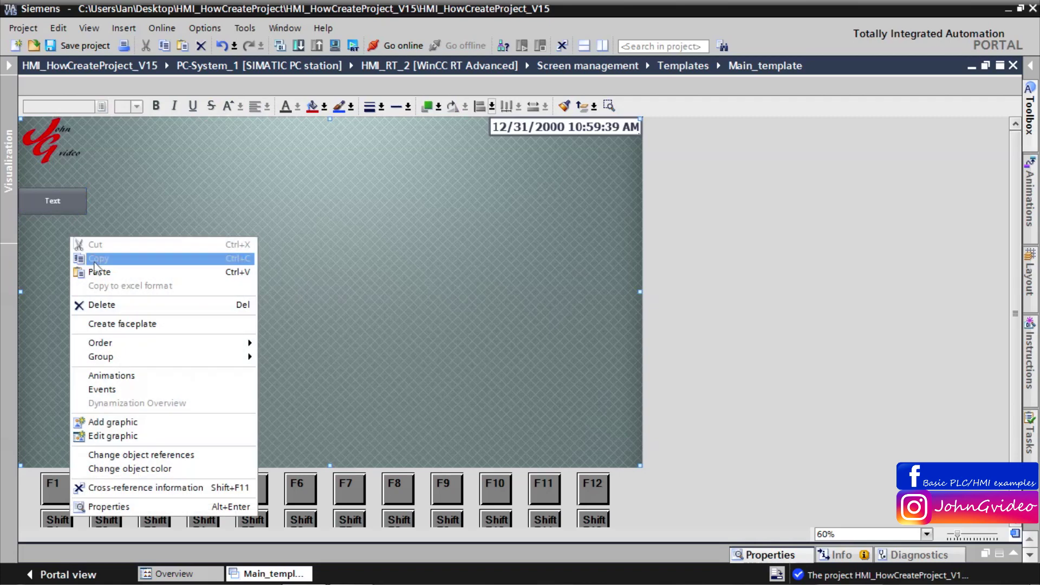
left_click(98, 271)
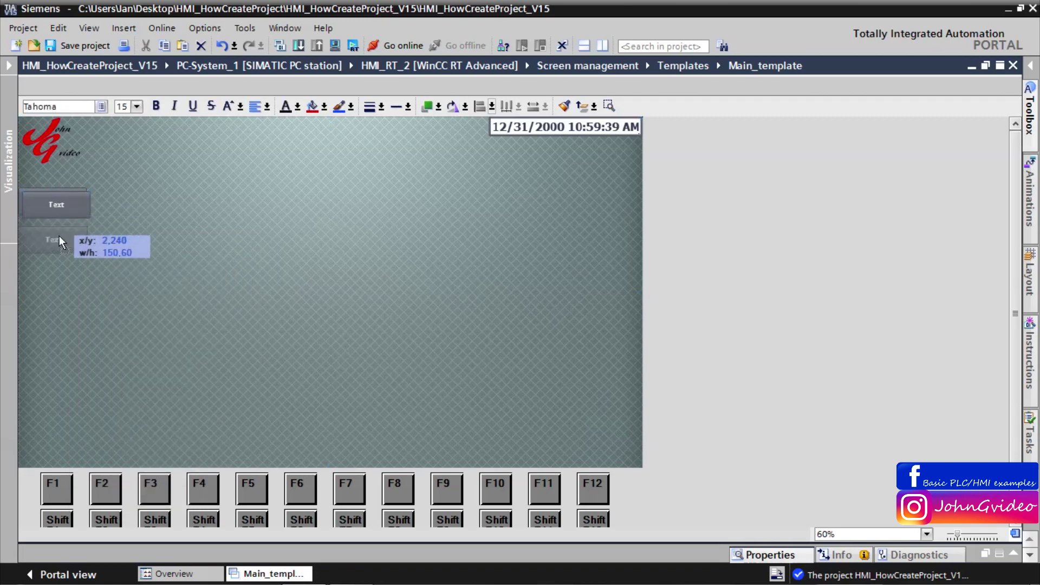
left_click(58, 235)
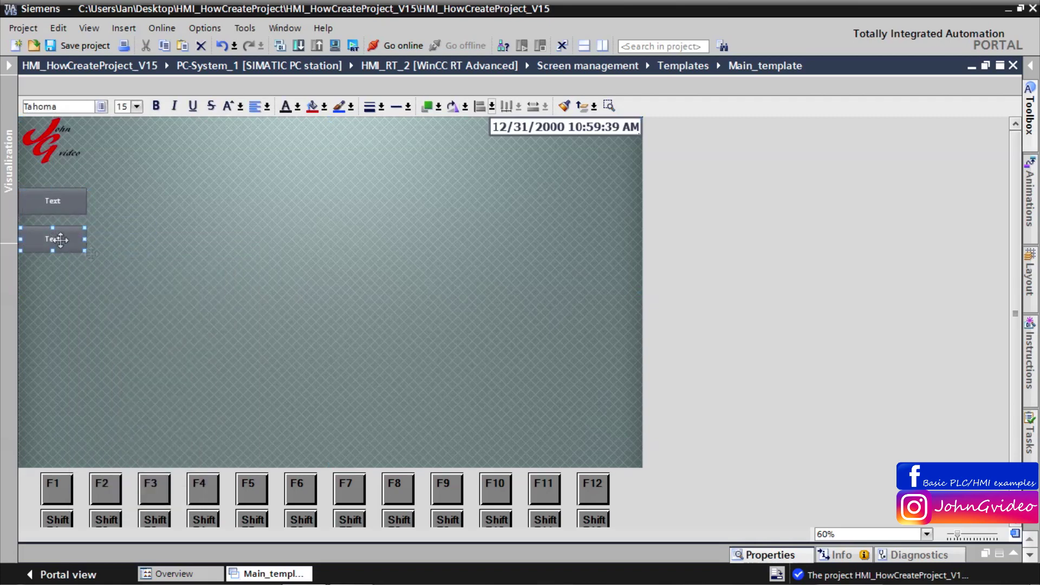
left_click_drag(60, 238, 61, 237)
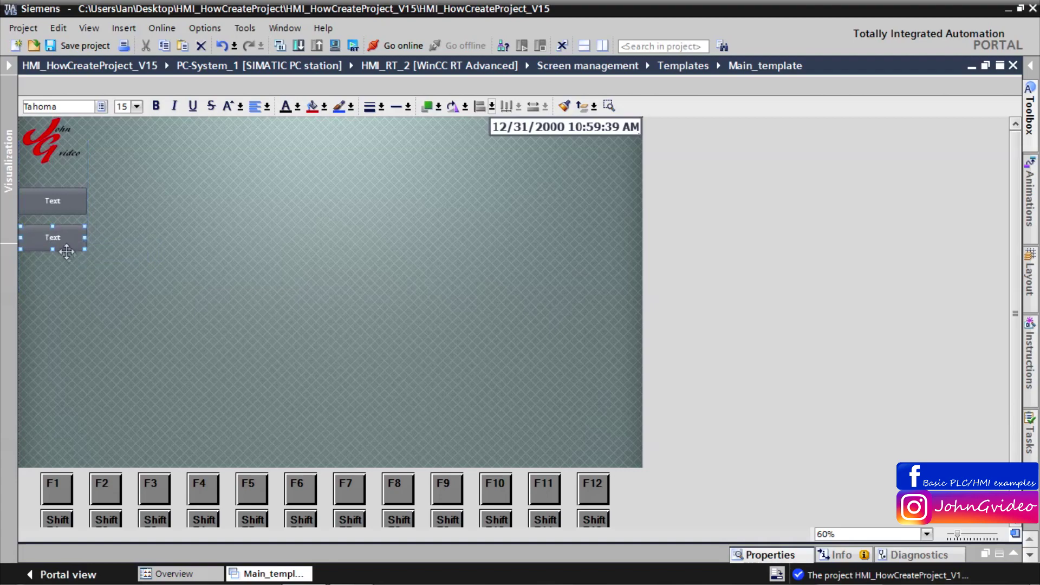
Paste three more Text button copies to complete a column of five down the left edge.
right_click(113, 254)
left_click(147, 290)
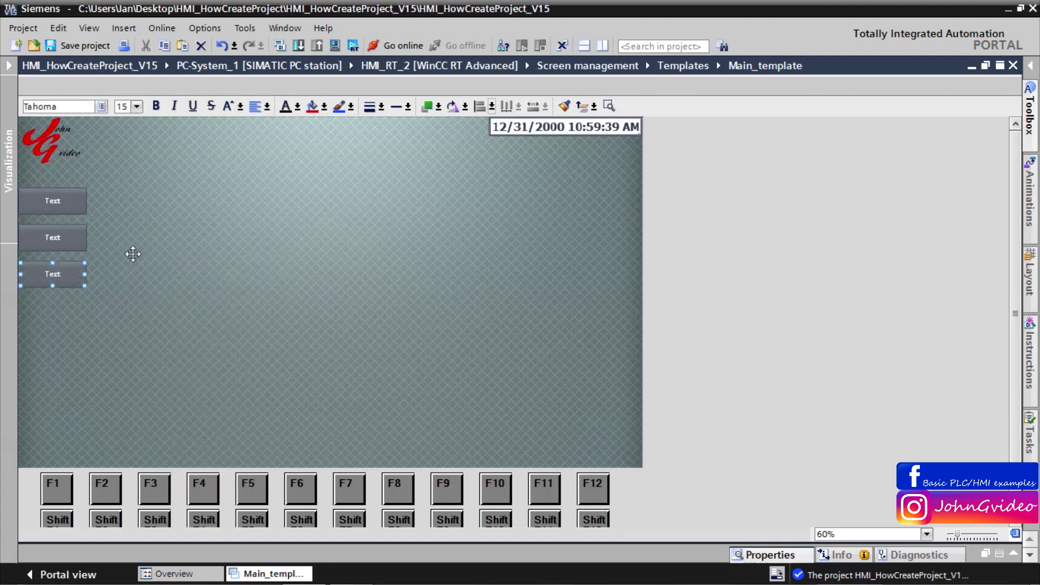
right_click(130, 255)
left_click(159, 289)
right_click(146, 265)
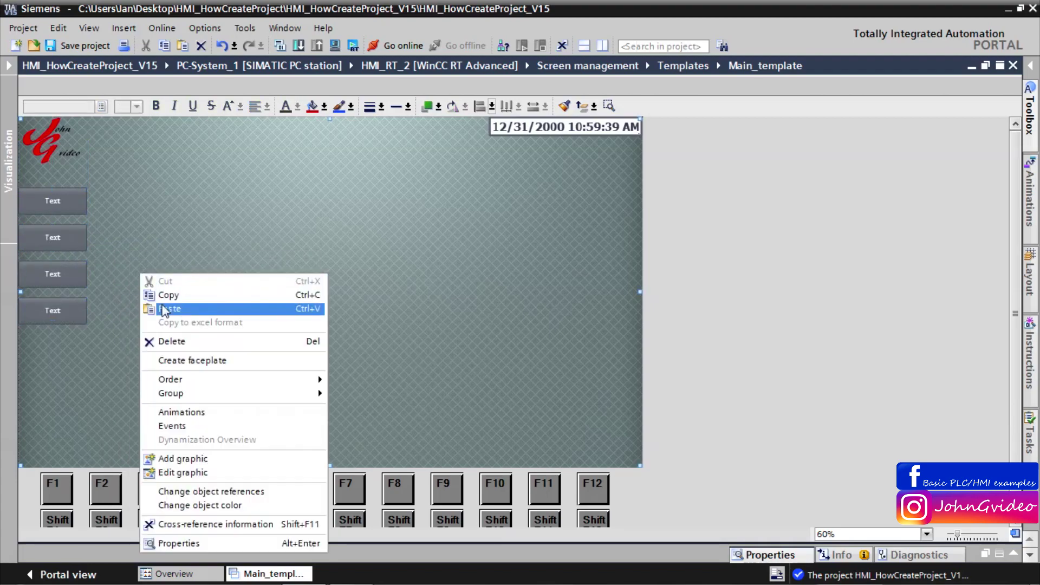
left_click(158, 304)
left_click(164, 273)
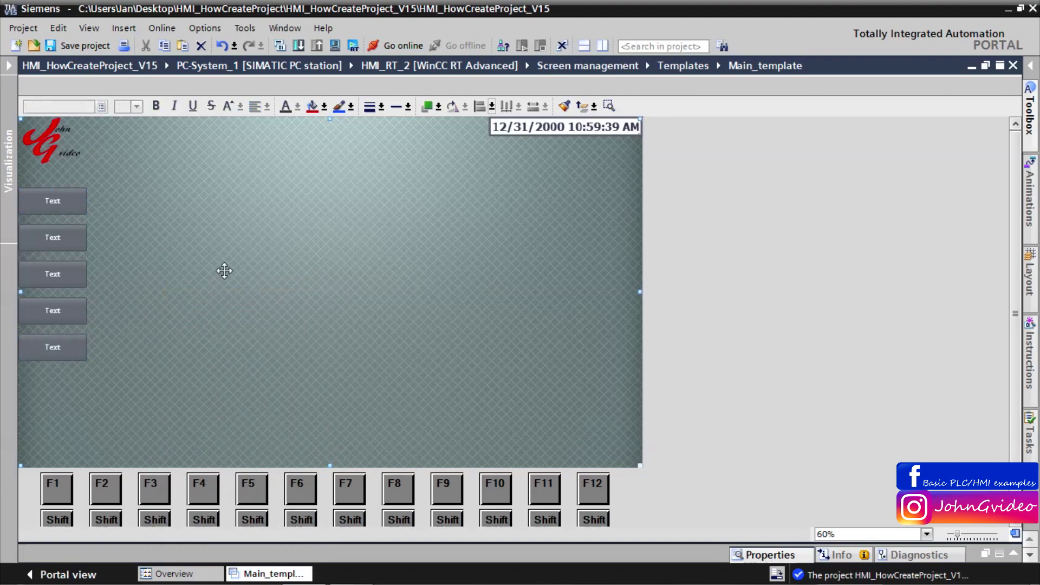
scroll(229, 272, "up", 1)
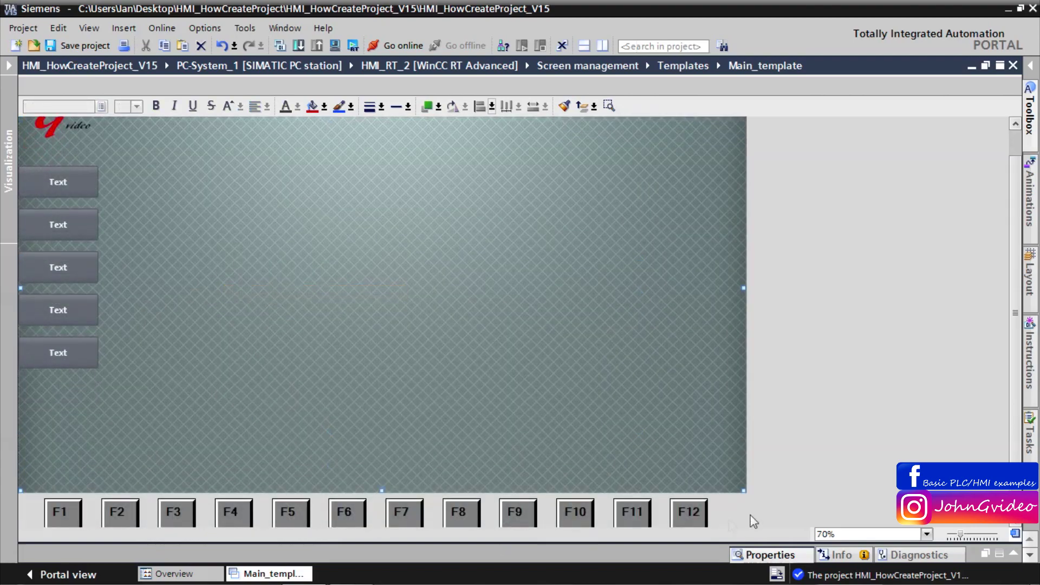
right_click(43, 186)
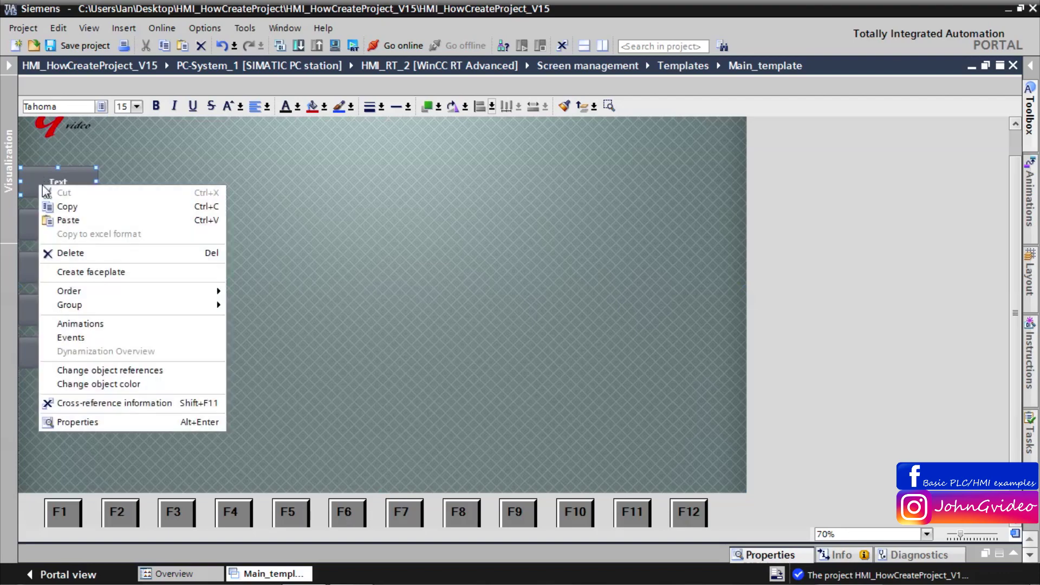
Show the first template button's Properties > General, selecting its not-pressed 'Text' label.
left_click(76, 339)
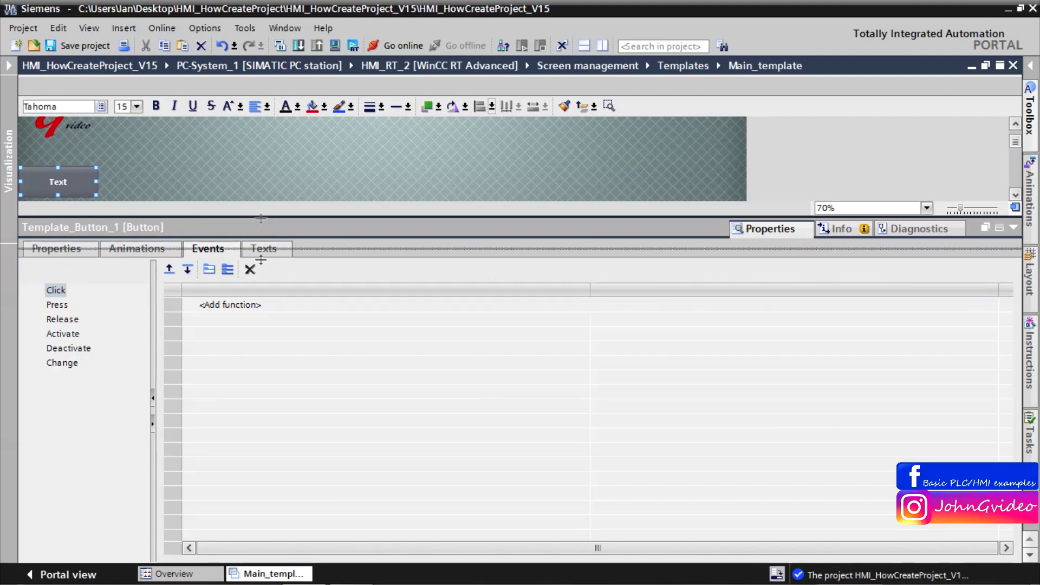
left_click_drag(260, 219, 260, 281)
left_click(59, 316)
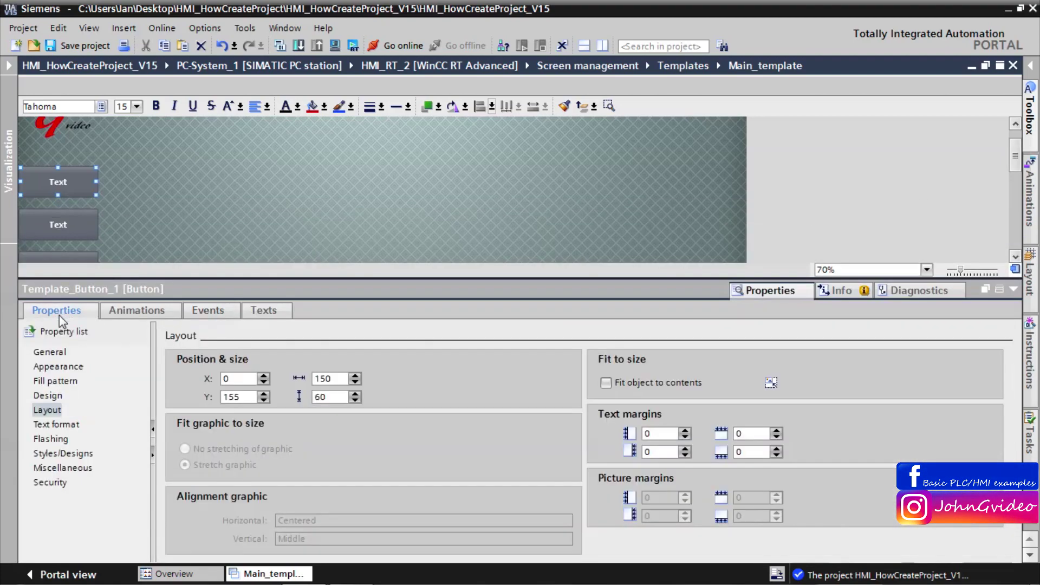
left_click(45, 352)
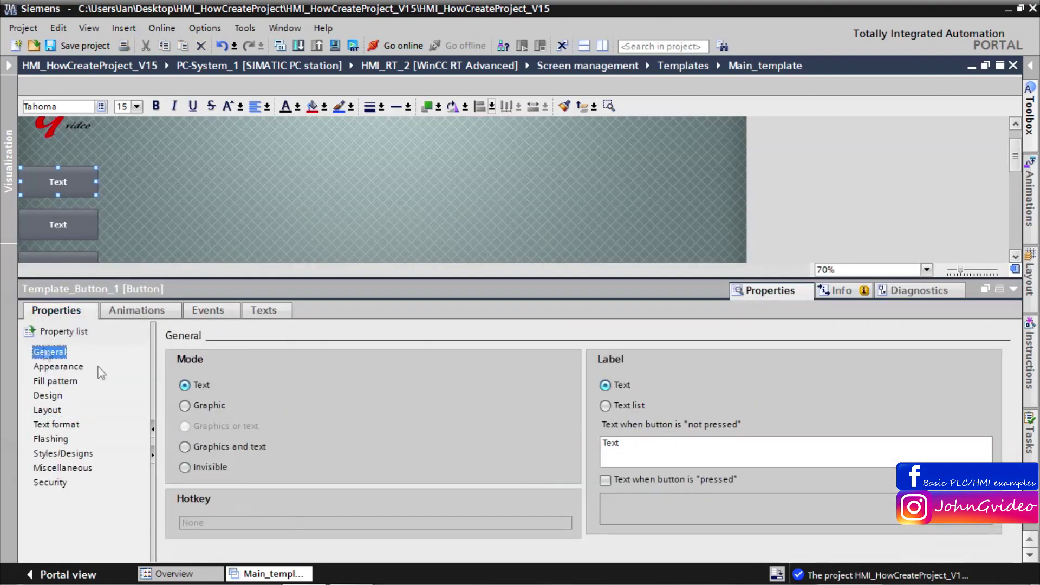
left_click(637, 443)
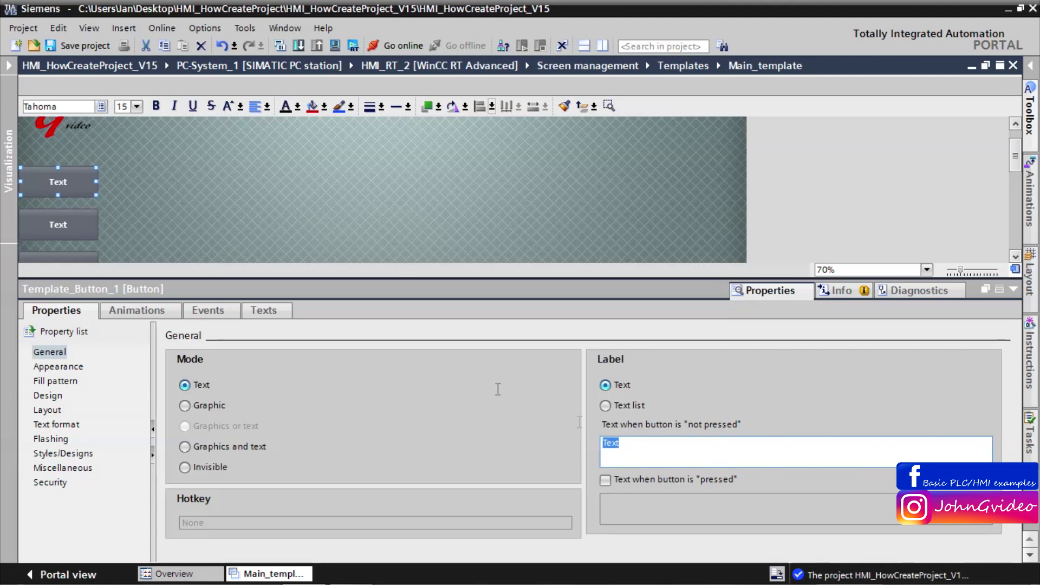
Label the first template button 'Main' in both Slovak and both English text cells.
left_click(255, 311)
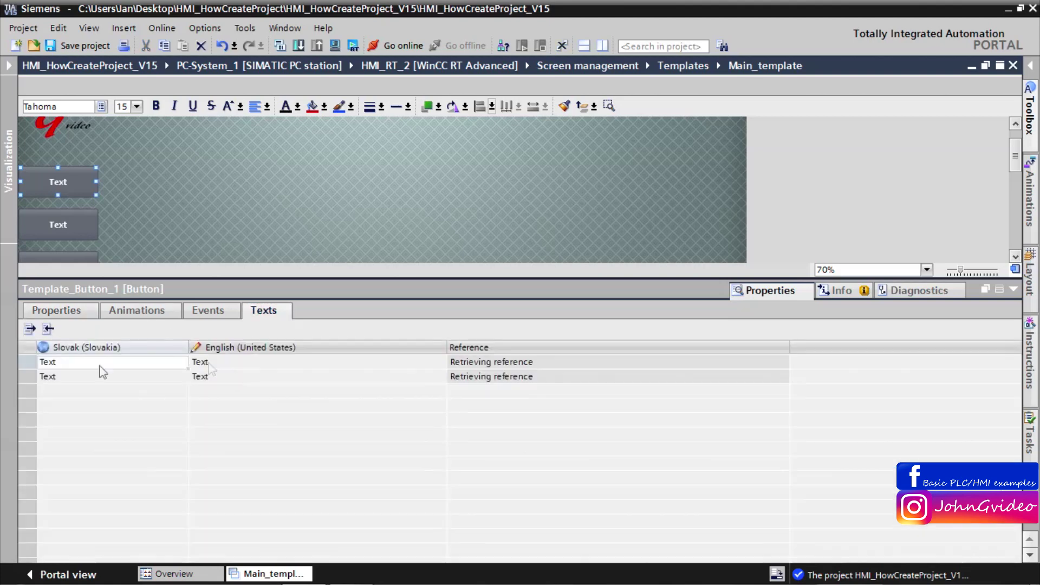
left_click(88, 362)
type("Main")
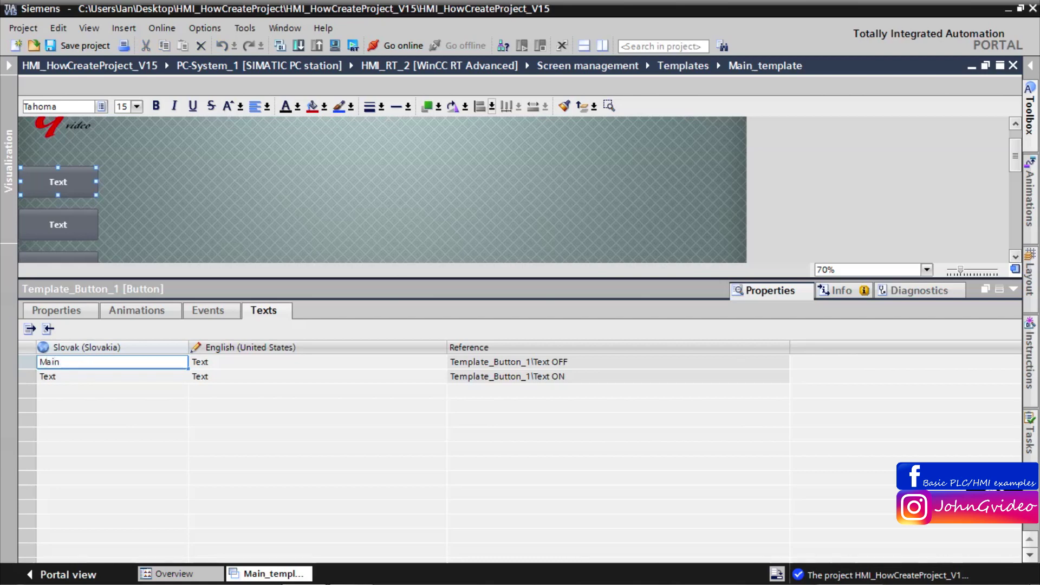
key("ctrl+a")
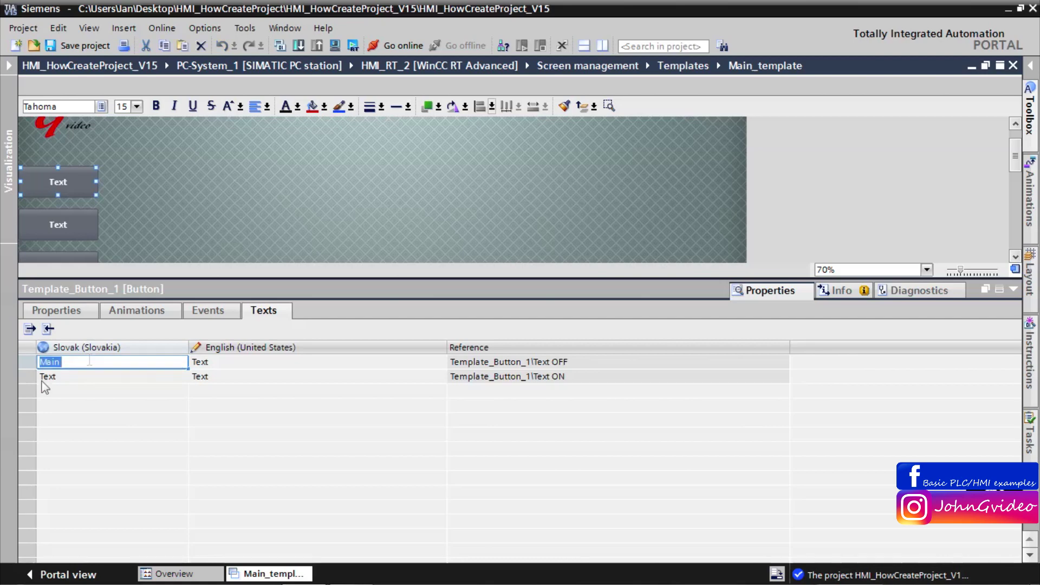
left_click(58, 377)
key("ctrl+v")
left_click(230, 362)
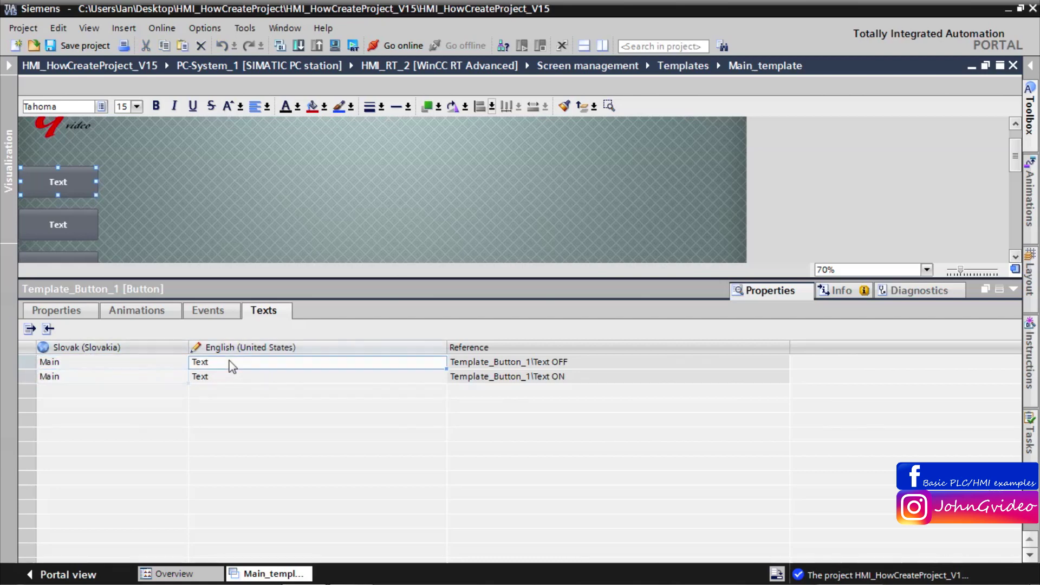
key("ctrl+v")
left_click(230, 377)
key("ctrl+v")
Label the second template button 'Diagnostic' in its Slovak and English text cells.
left_click(61, 237)
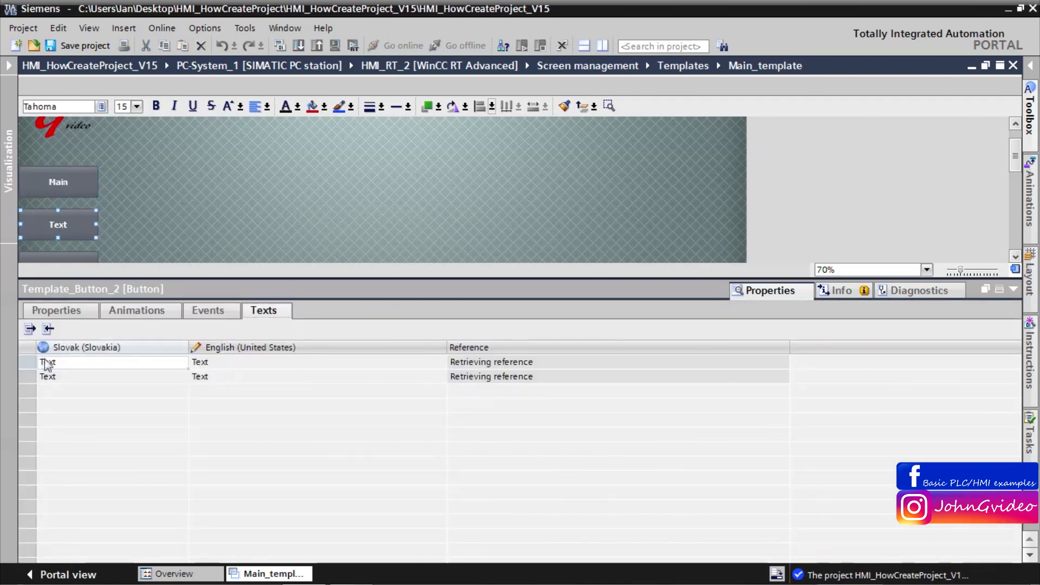
left_click(50, 360)
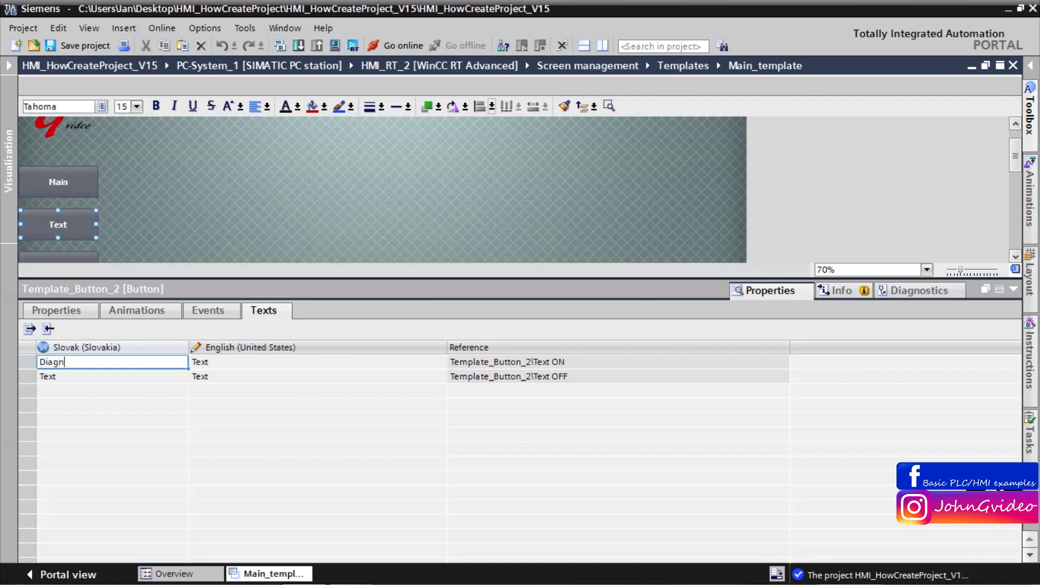
double_click(50, 362)
key("ctrl+c")
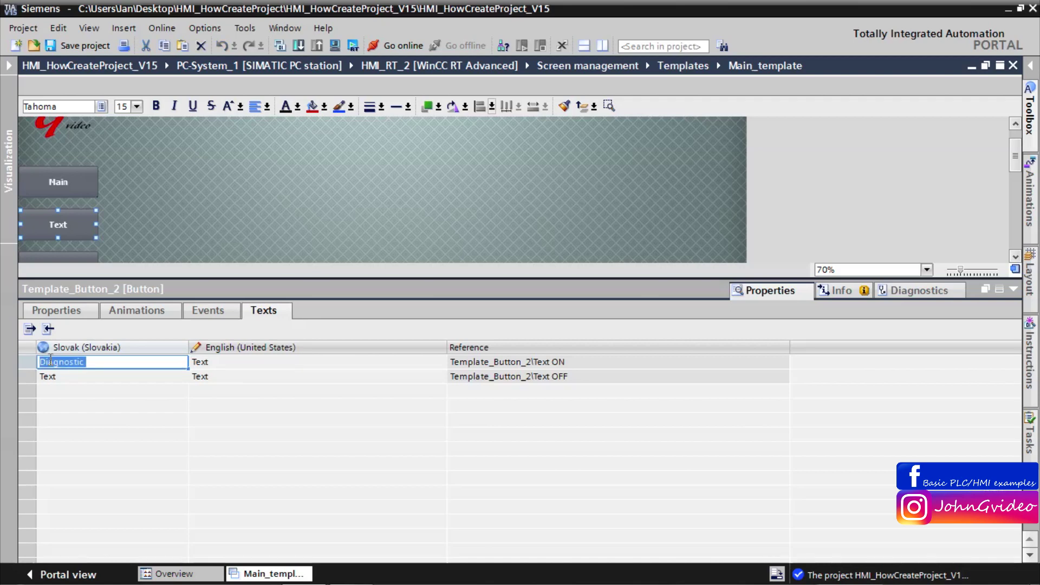
left_click(63, 380)
left_click(225, 362)
key("ctrl+v")
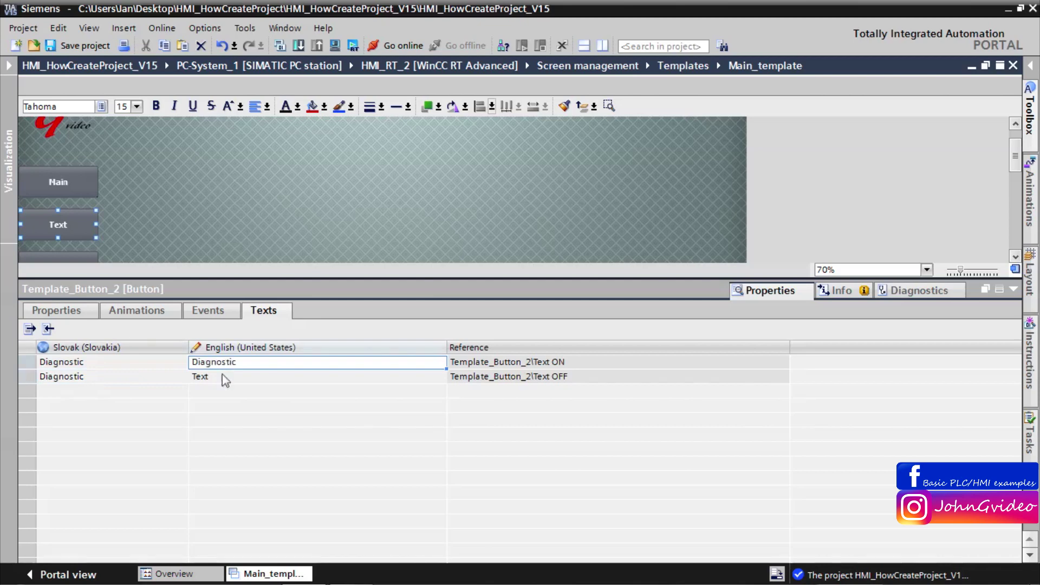
left_click(224, 378)
key("ctrl+v")
left_click(63, 182)
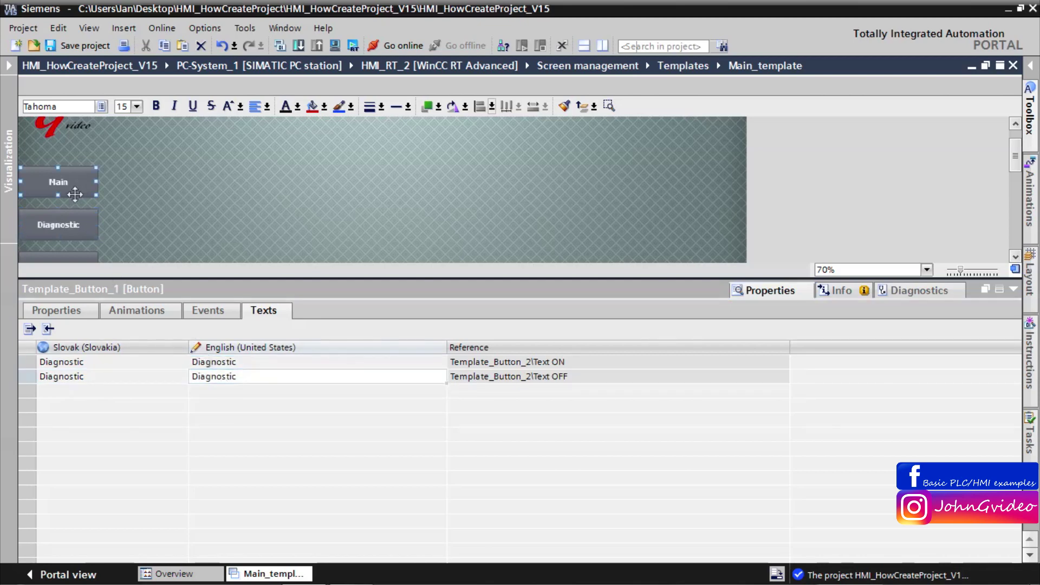
left_click(63, 223)
scroll(62, 219, "down", 3)
Label the third template button 'Settings' in both Slovak and English texts.
left_click(61, 184)
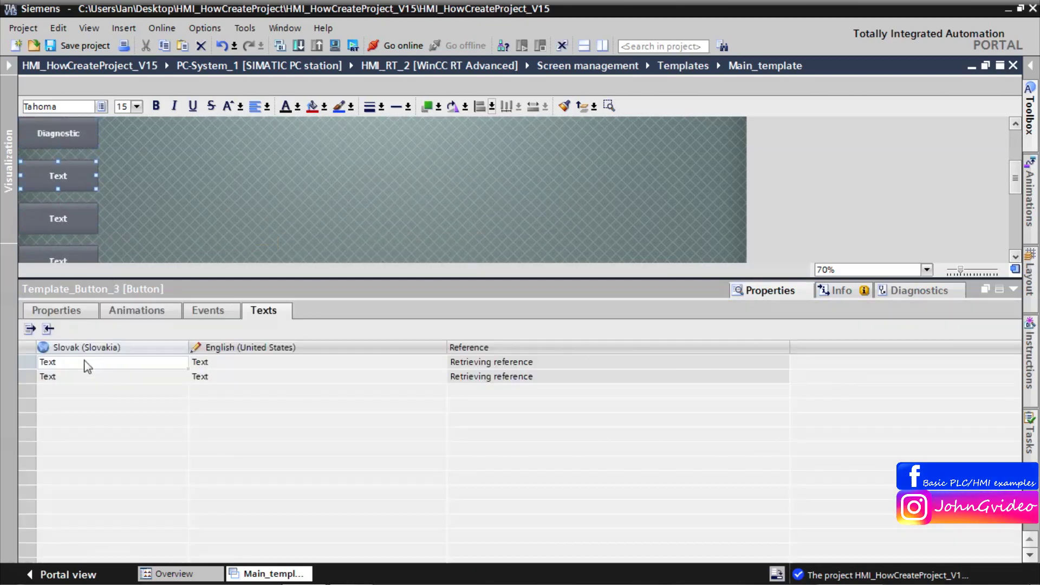
left_click(85, 361)
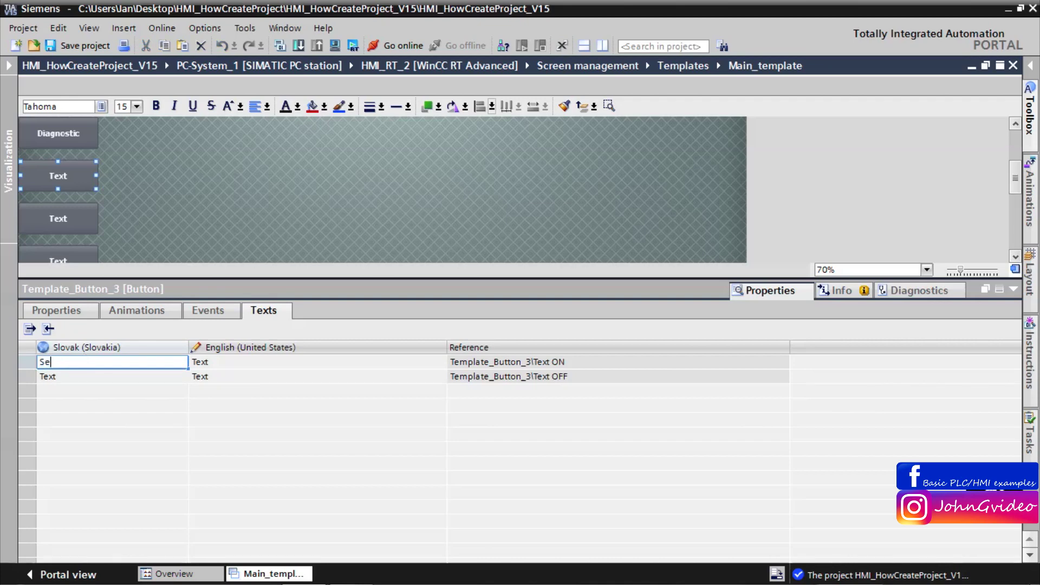
type("Settings")
double_click(109, 362)
type("c")
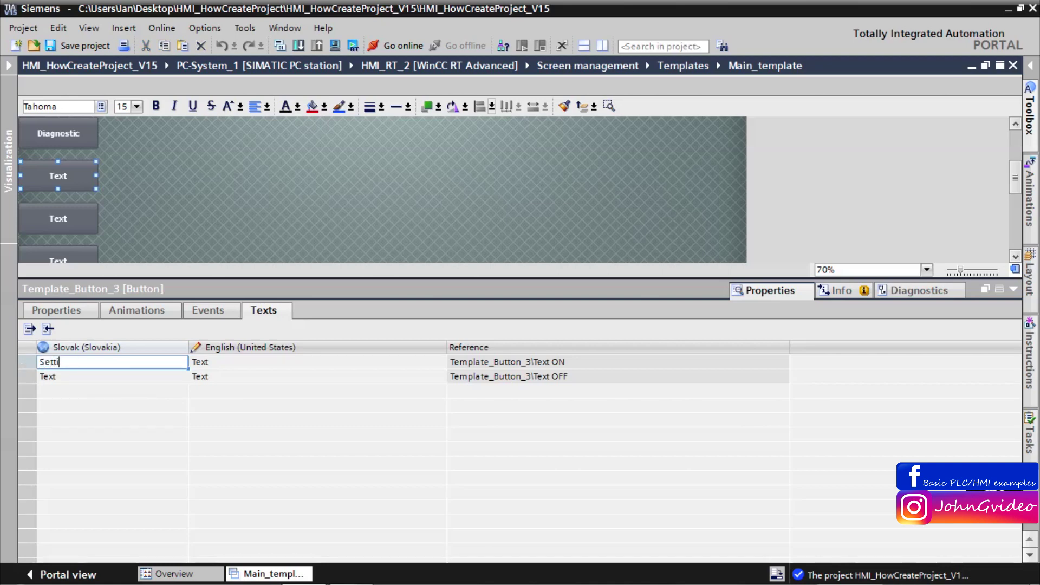
double_click(81, 362)
right_click(48, 362)
left_click(76, 386)
double_click(75, 383)
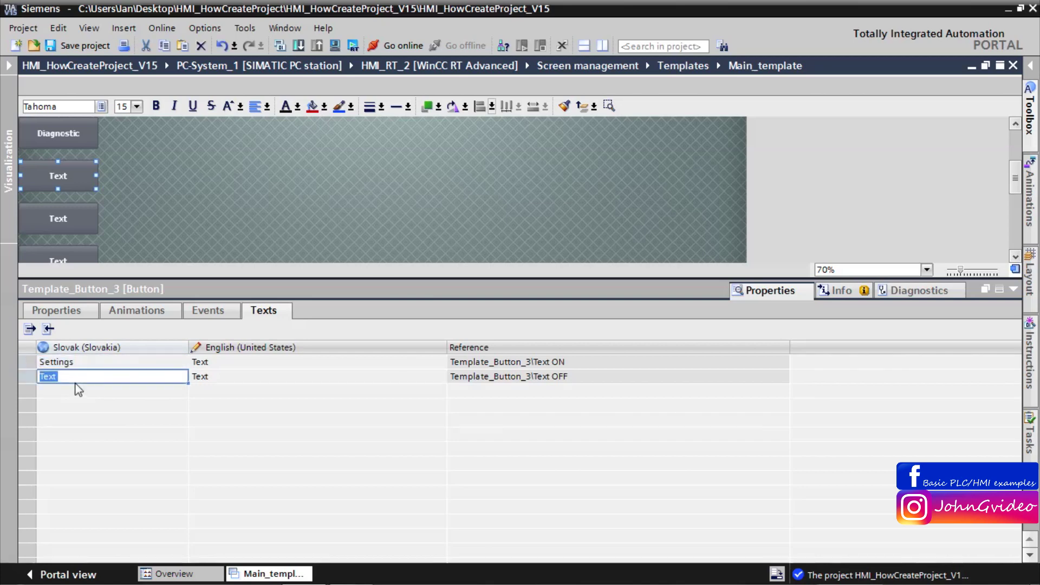
right_click(89, 377)
left_click(105, 411)
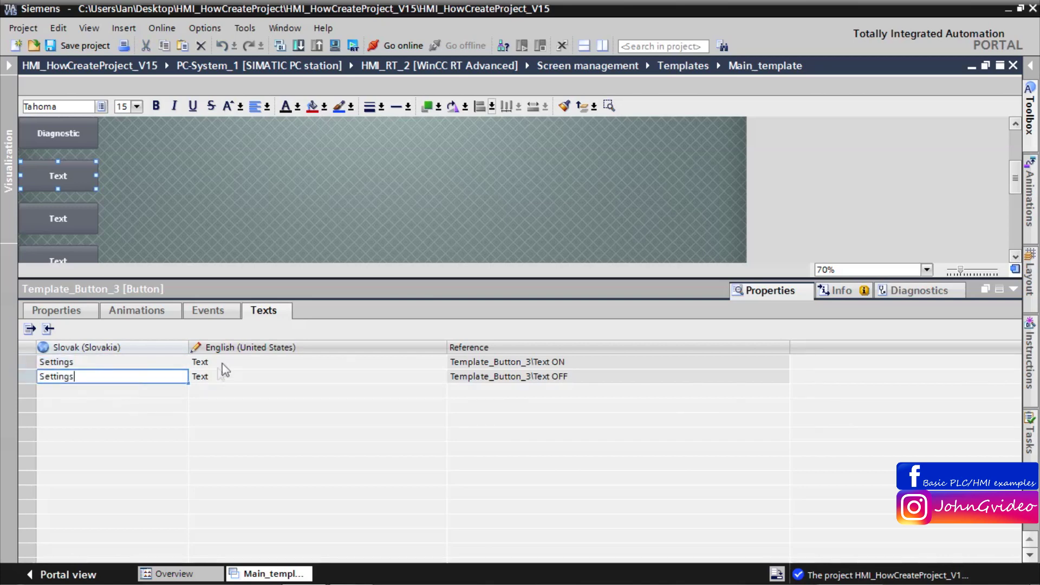
double_click(223, 362)
right_click(223, 362)
left_click(238, 397)
double_click(241, 376)
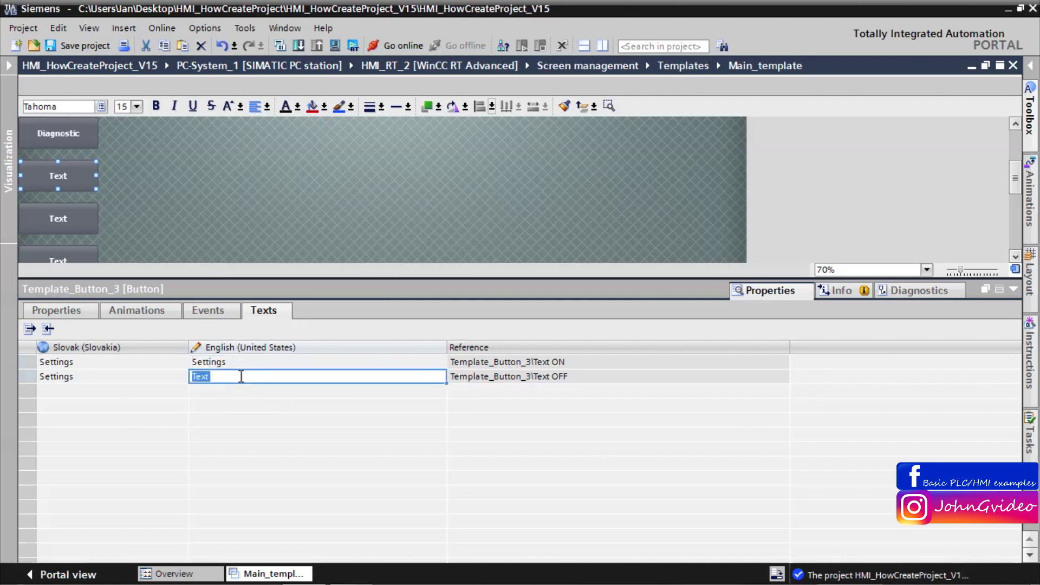
right_click(243, 376)
left_click(270, 411)
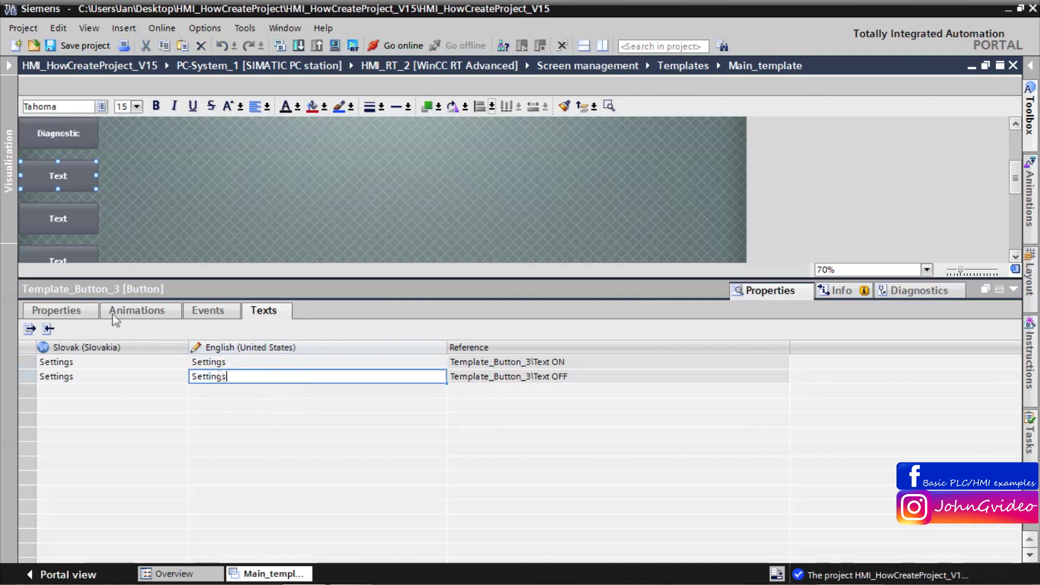
Label the fourth template button 'Alarms' in both Slovak and English texts.
left_click(64, 210)
double_click(68, 362)
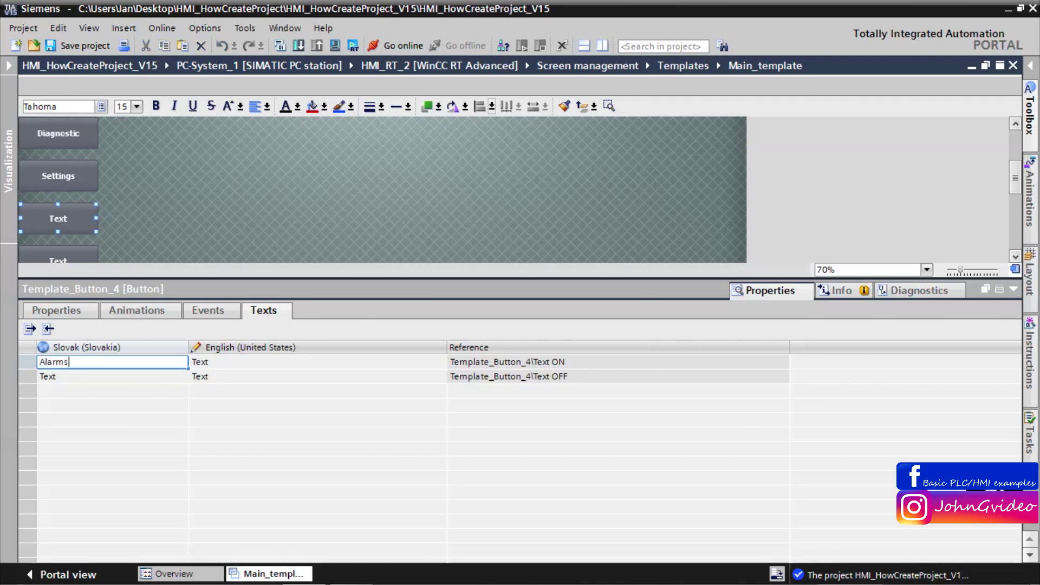
right_click(47, 362)
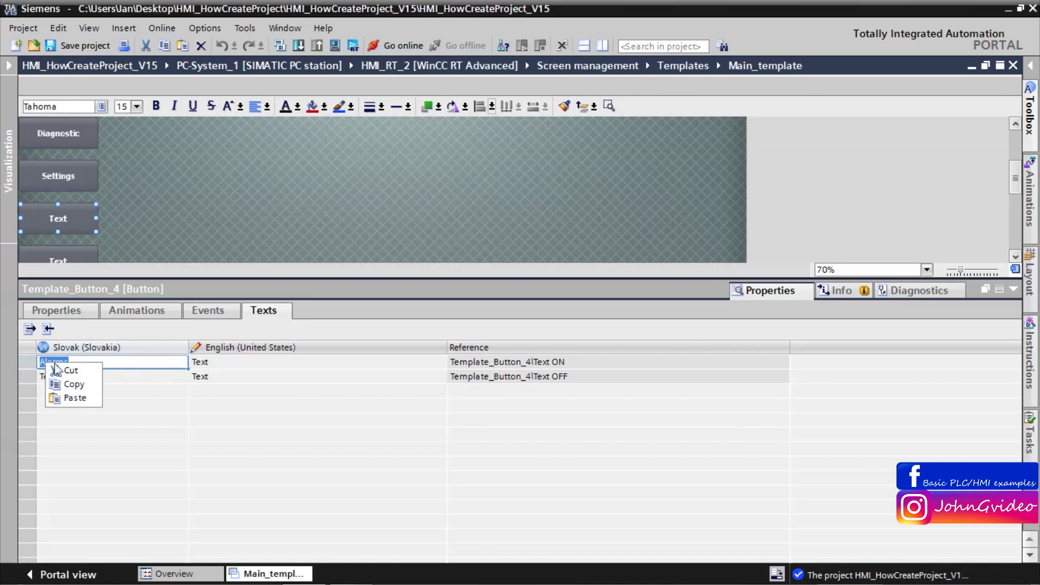
left_click(74, 385)
left_click(73, 379)
left_click(73, 378)
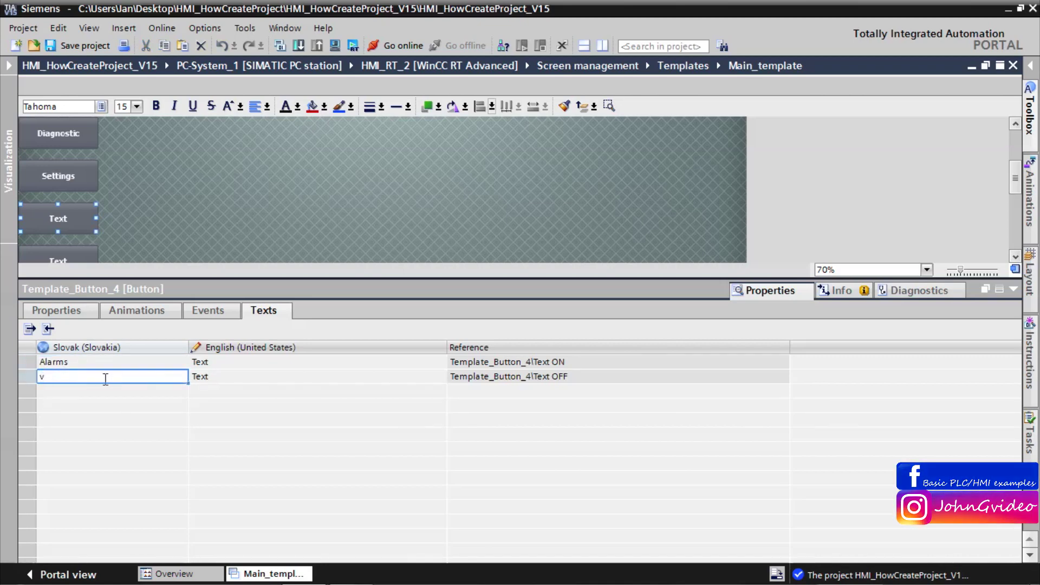
key("ctrl+a")
left_click(250, 361)
left_click(250, 361)
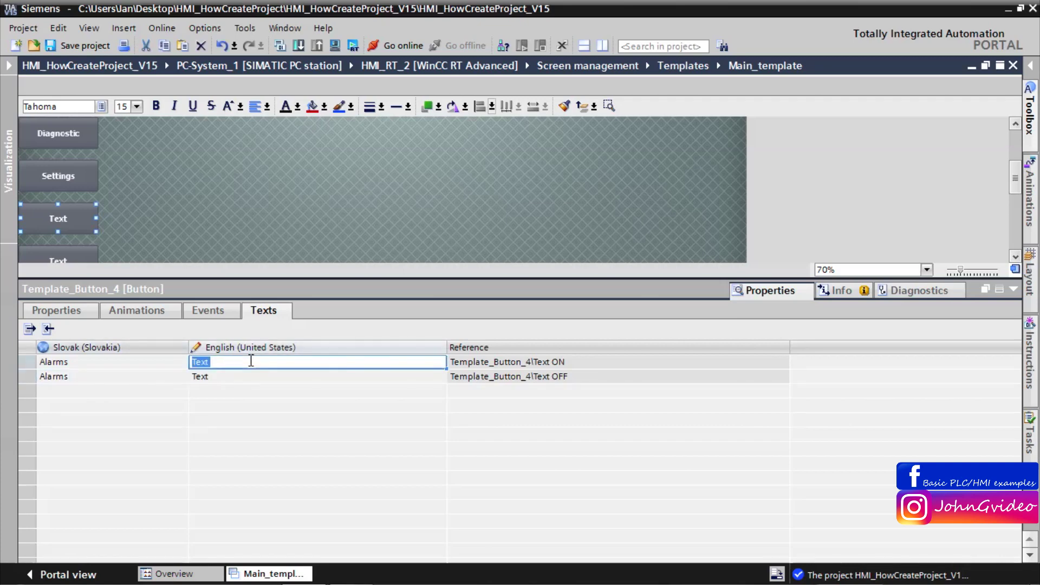
left_click(225, 377)
type("Alarms")
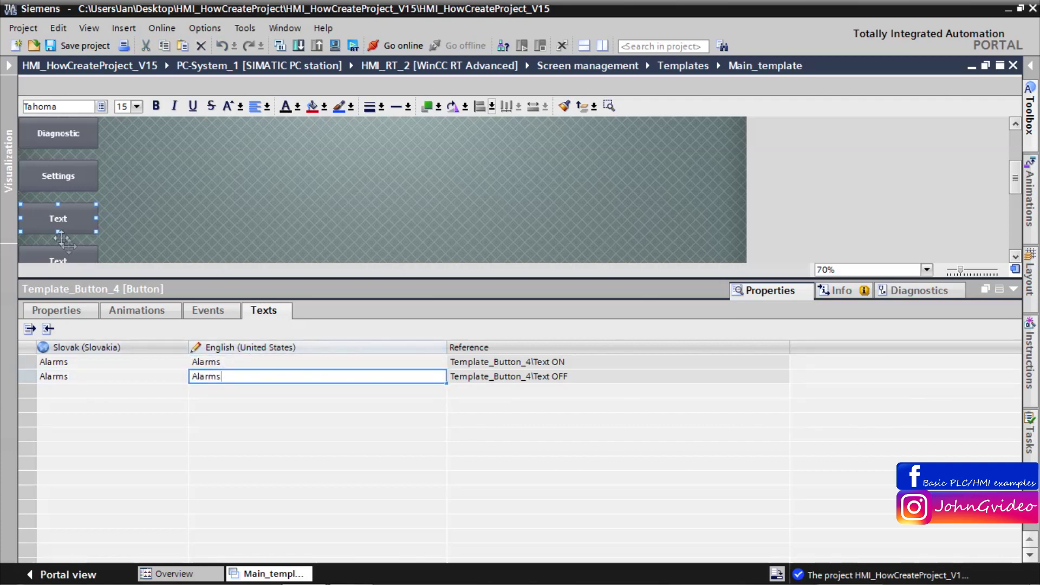
Label the fifth template button 'Stop RT' in both Slovak and English texts.
left_click(64, 257)
left_click(72, 360)
left_click(71, 361)
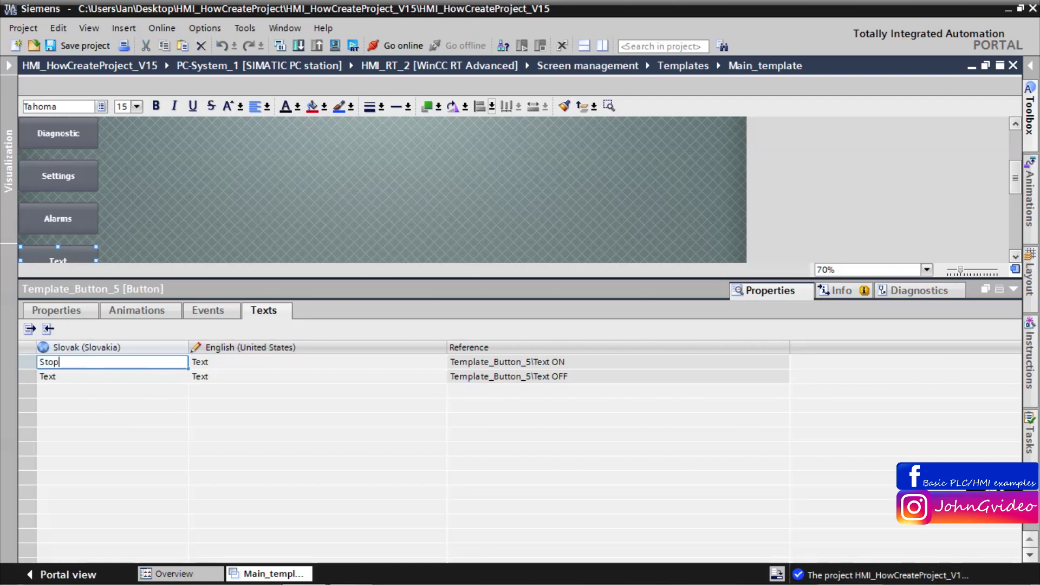
type("Stop RT")
left_click_drag(71, 359, 34, 361)
right_click(57, 362)
left_click(76, 381)
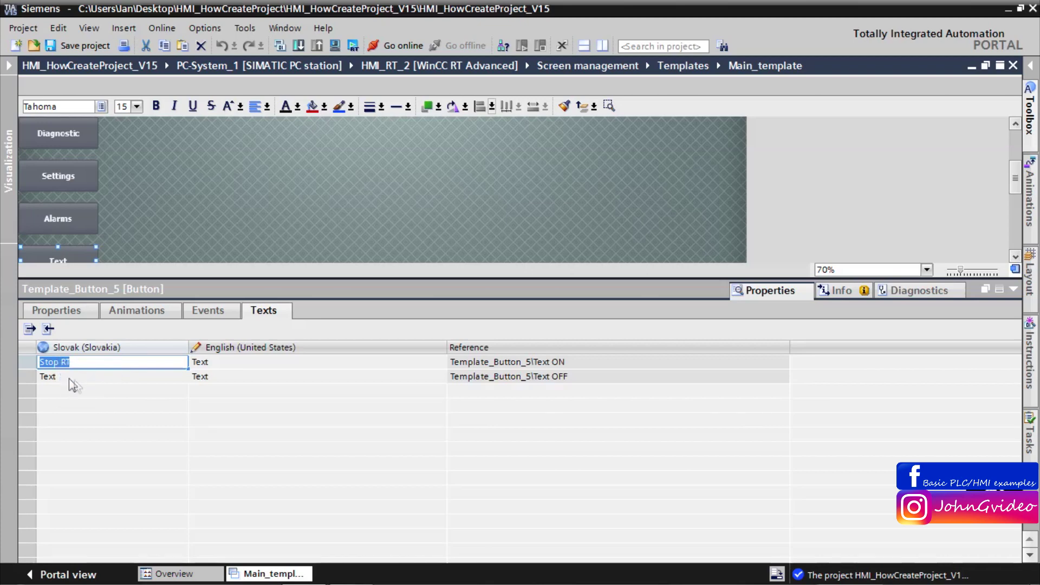
left_click(70, 377)
key("ctrl+v")
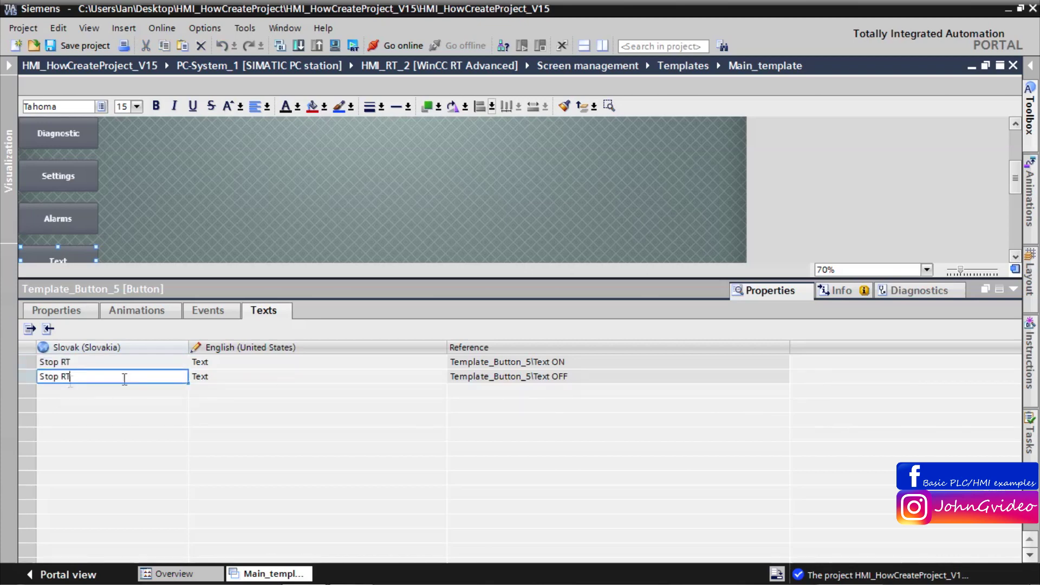
left_click(215, 362)
key("ctrl+v")
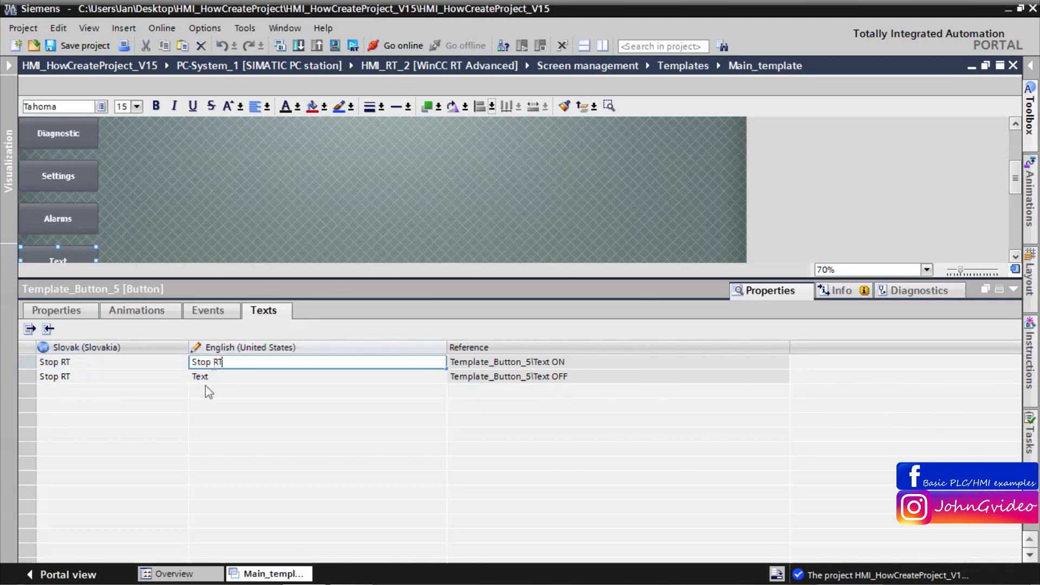
left_click(207, 378)
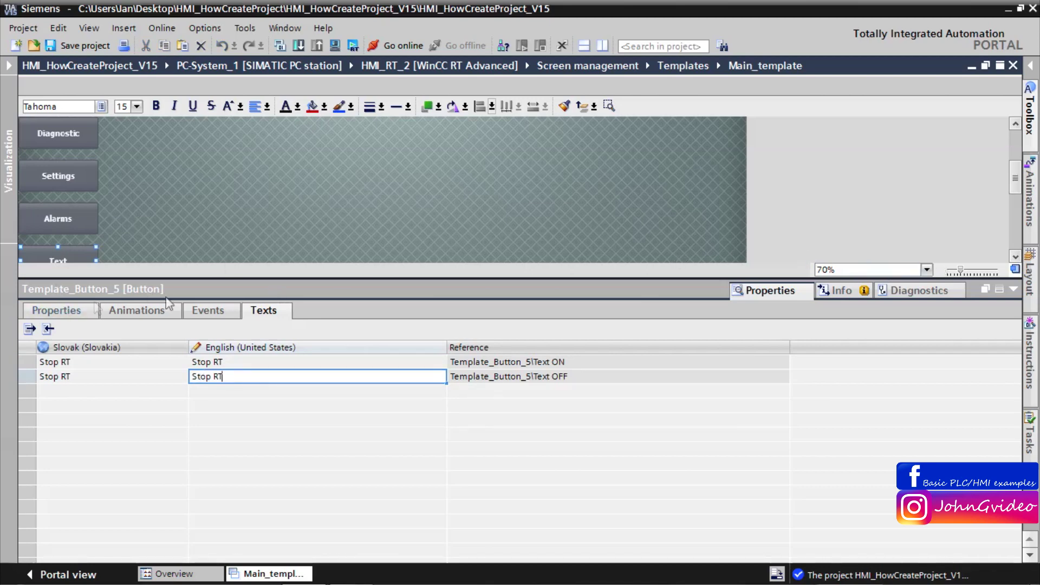
left_click(201, 311)
Add StopRuntime to the Stop RT button's Release event, then collapse the Inspector to view the full template.
left_click(61, 381)
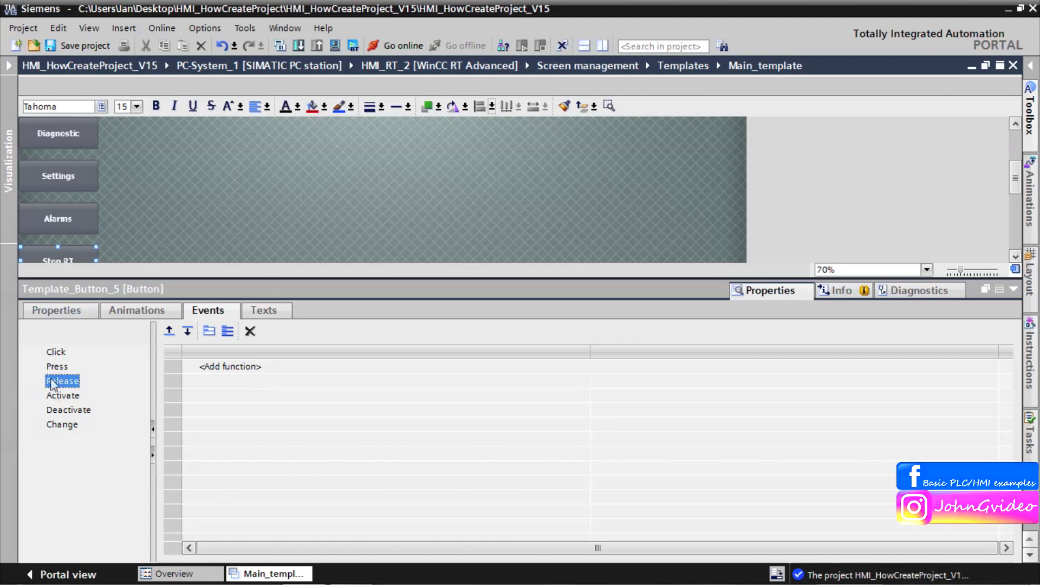
left_click(222, 366)
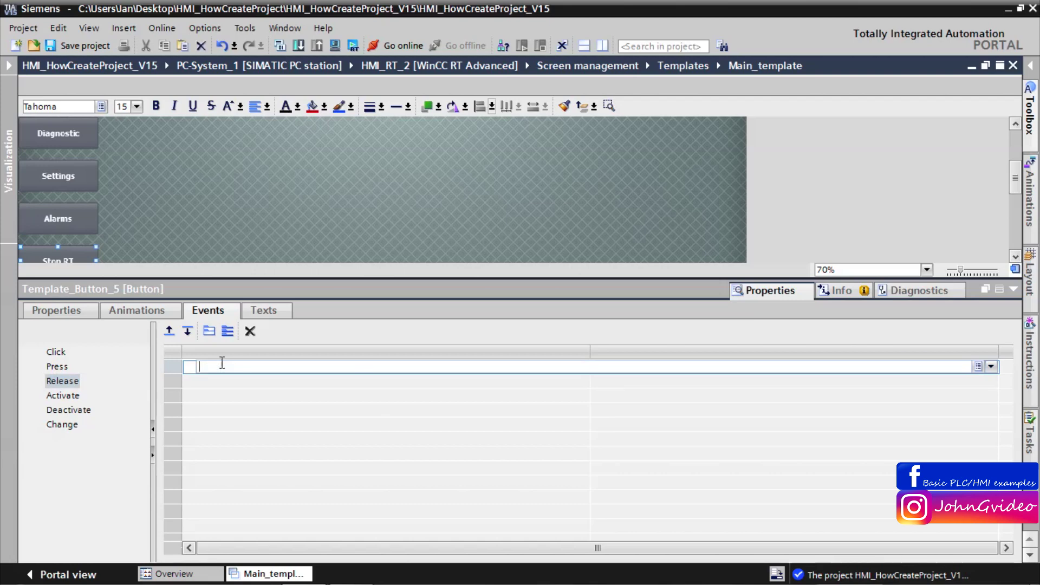
type("stop")
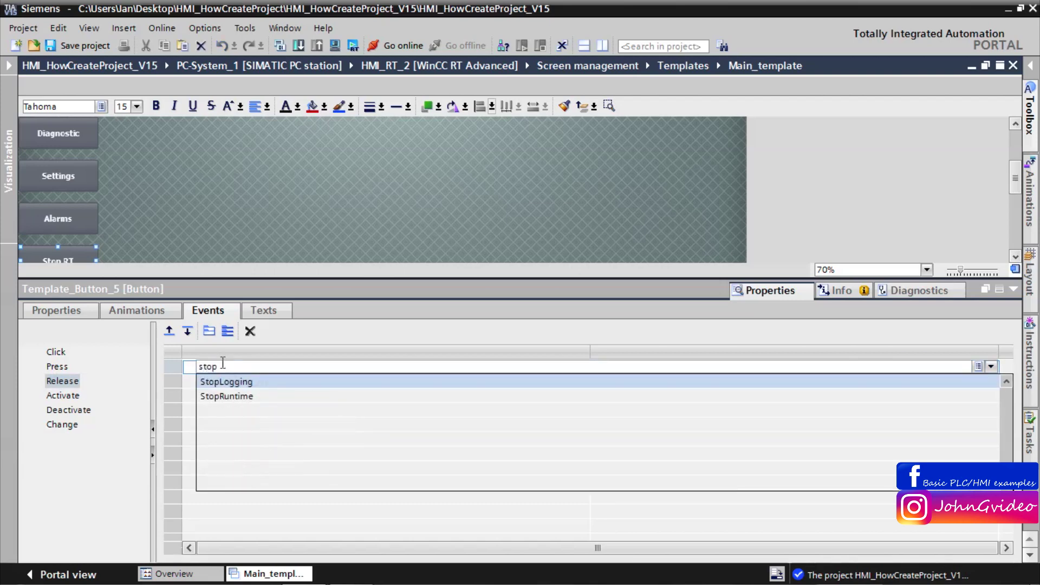
left_click(222, 398)
left_click(307, 186)
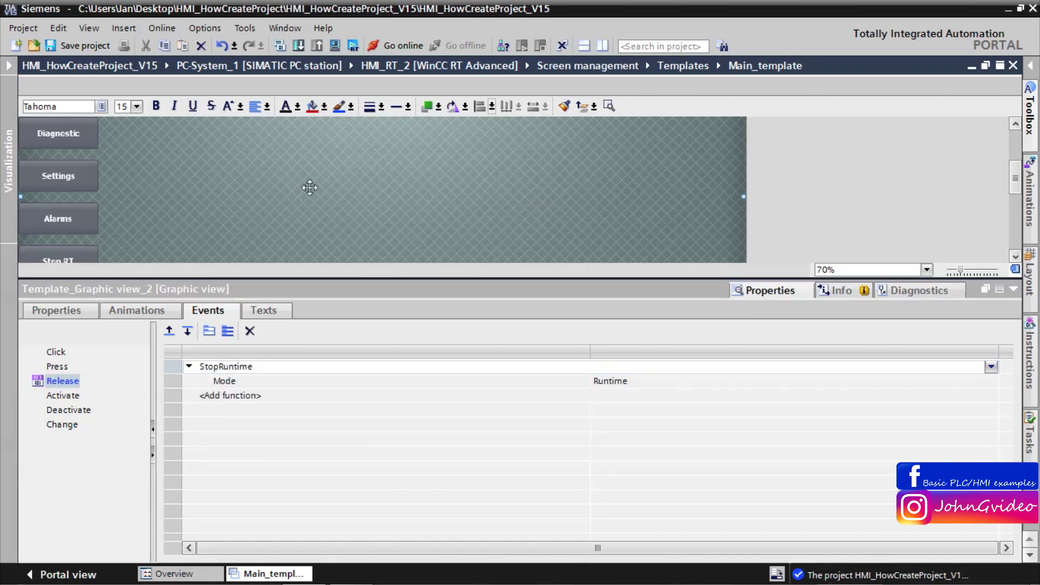
left_click(1013, 289)
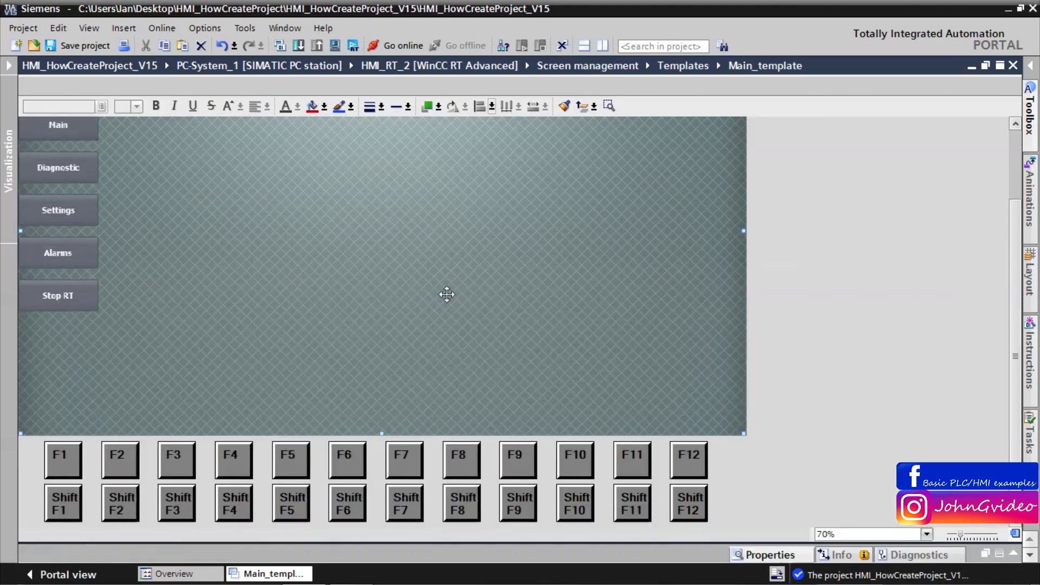
scroll(421, 291, "up", 3)
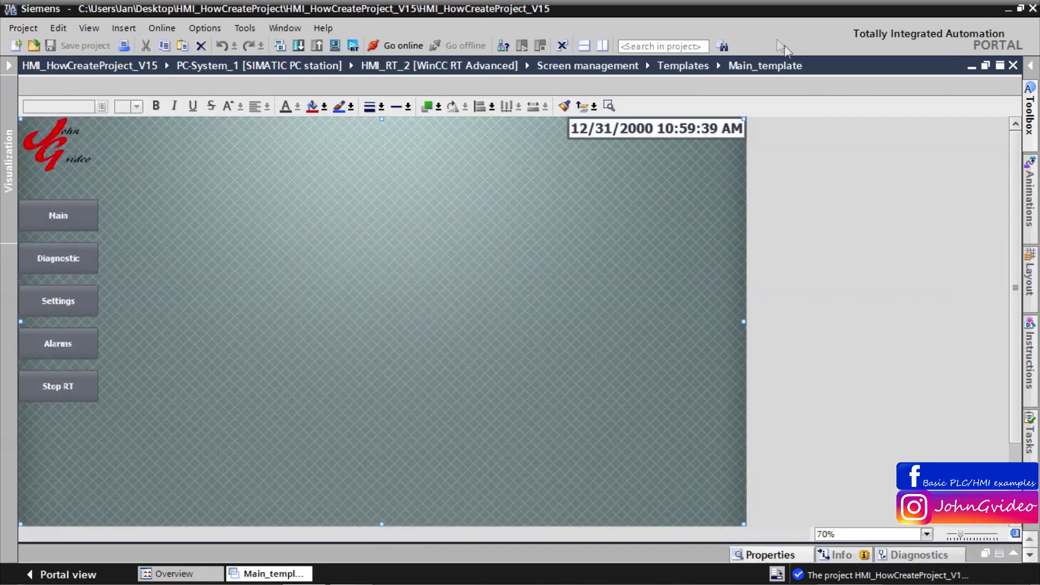
Add a blank template in the project tree, then delete the resulting Template_1.
left_click(9, 66)
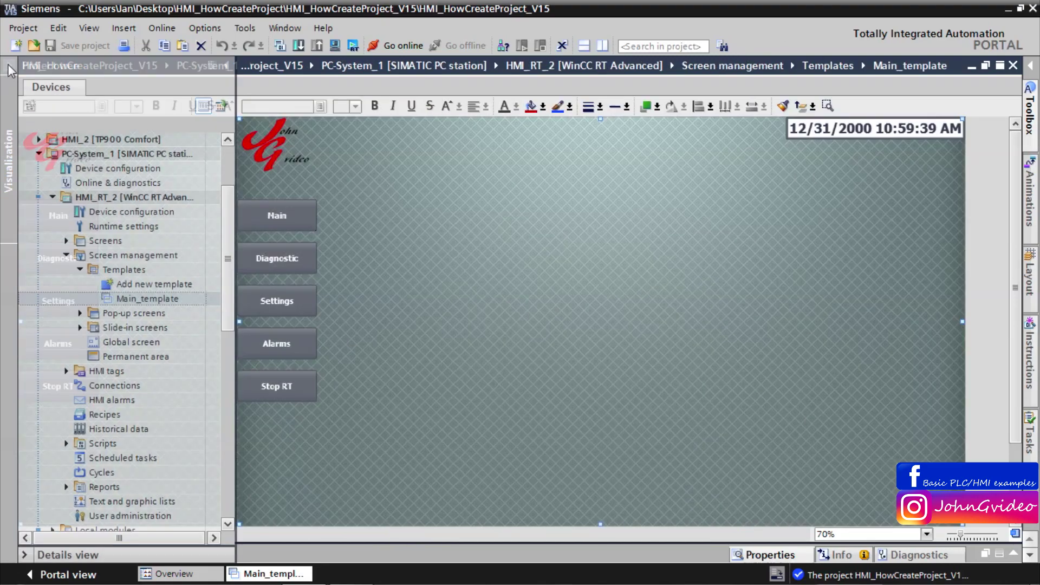
scroll(216, 255, "down", 1)
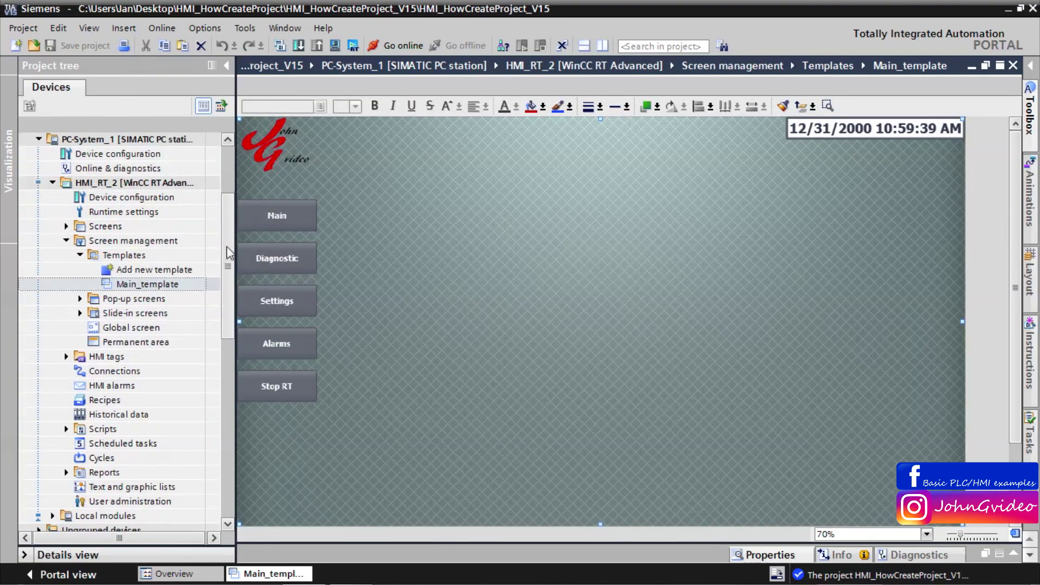
left_click(165, 270)
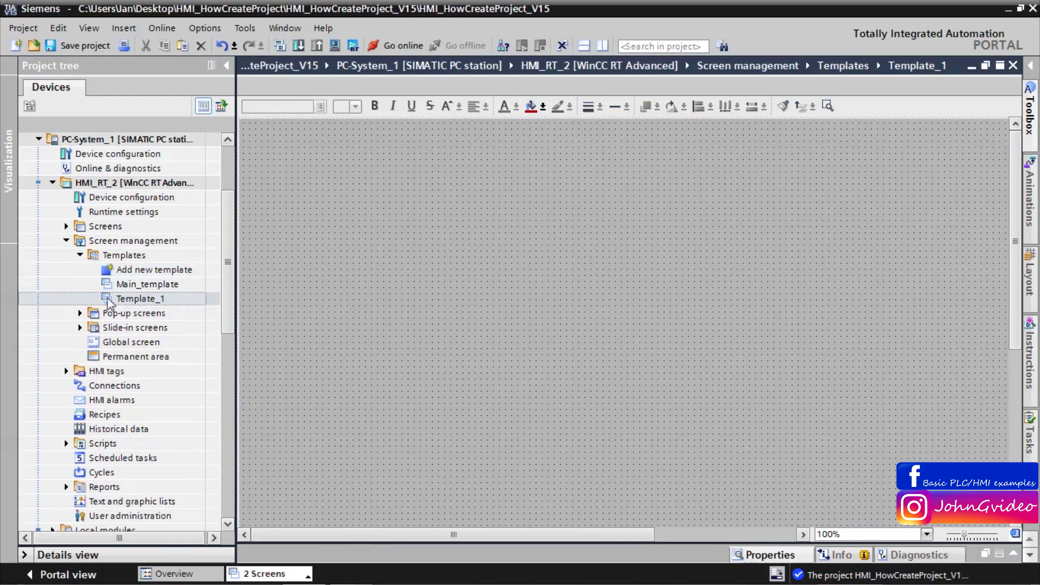
left_click(108, 299)
key("Delete")
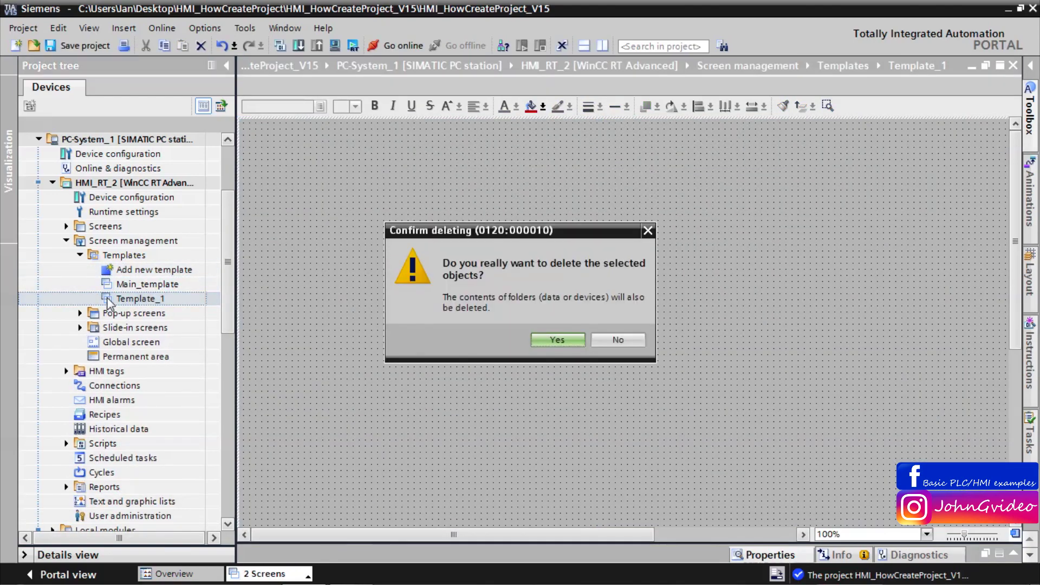
left_click(584, 338)
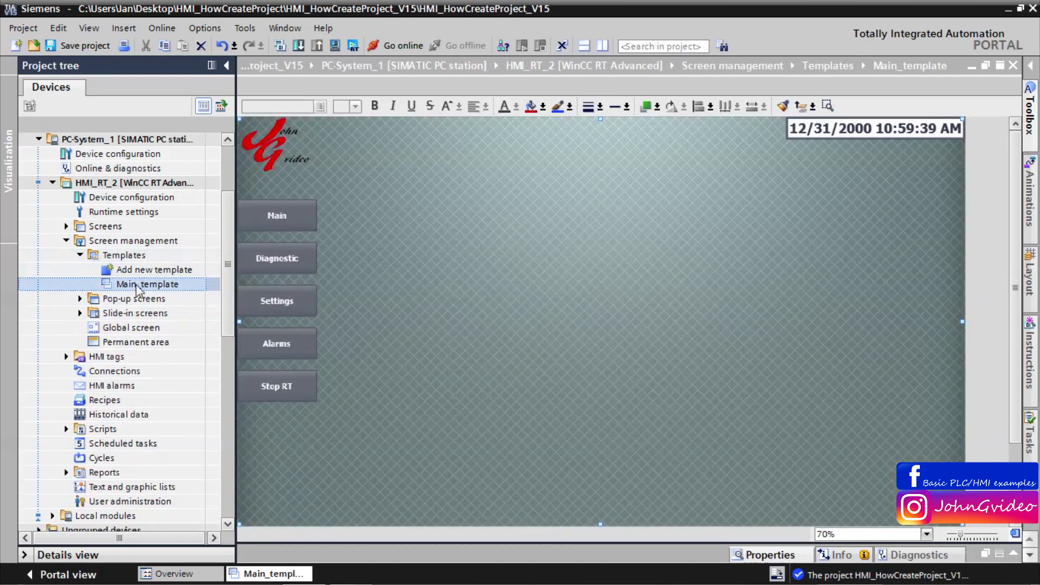
Copy Main_template into Templates, rename the copy Alarm_template, and open it.
right_click(138, 288)
left_click(157, 312)
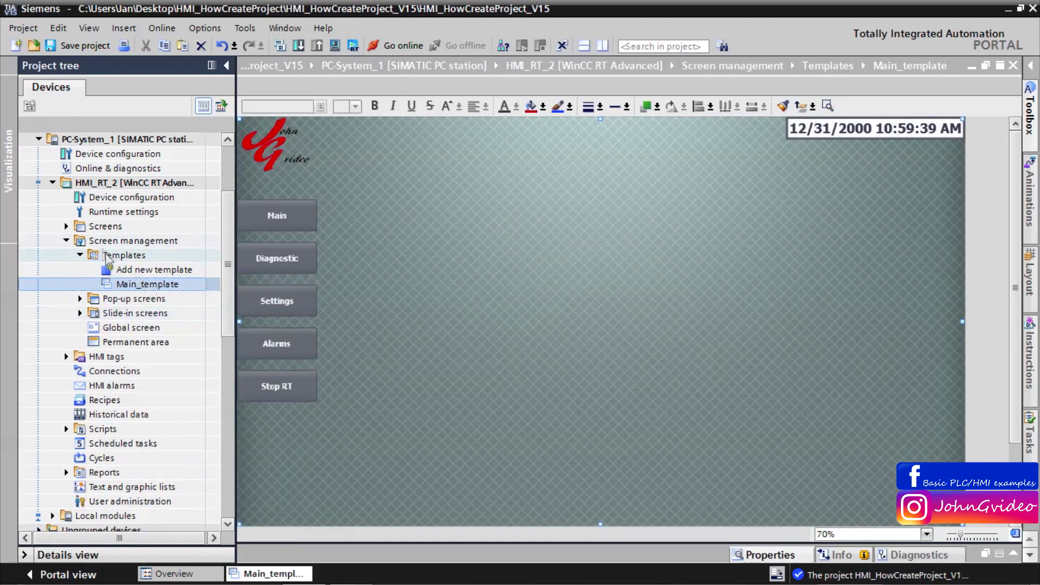
right_click(107, 258)
left_click(133, 311)
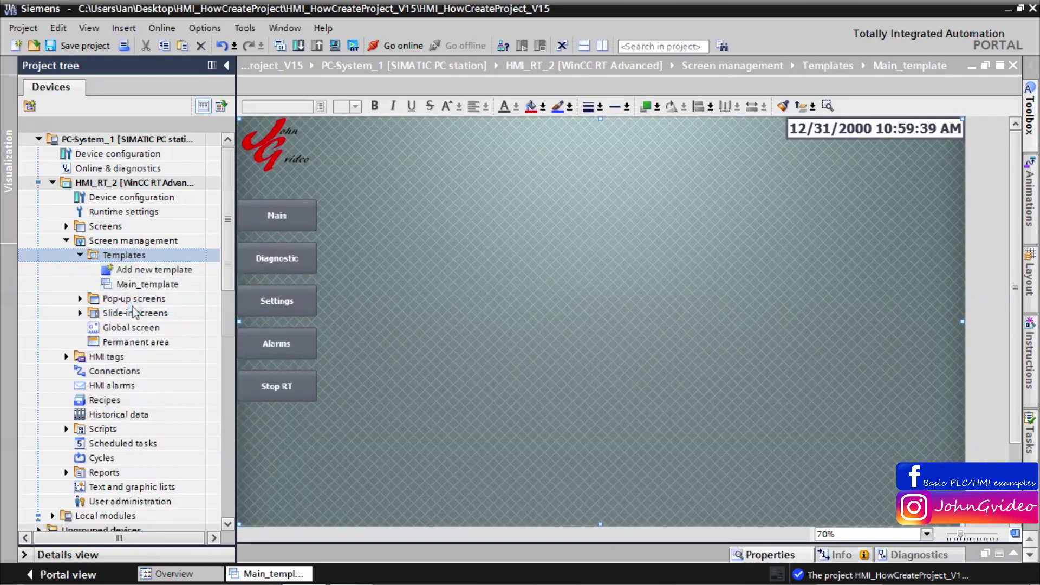
left_click(134, 417)
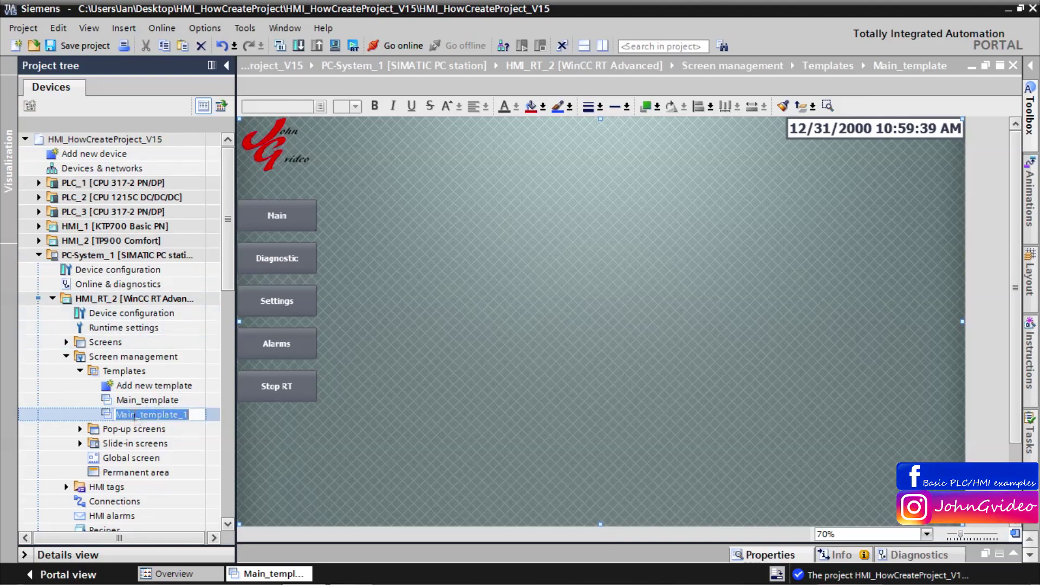
left_click_drag(137, 416, 113, 415)
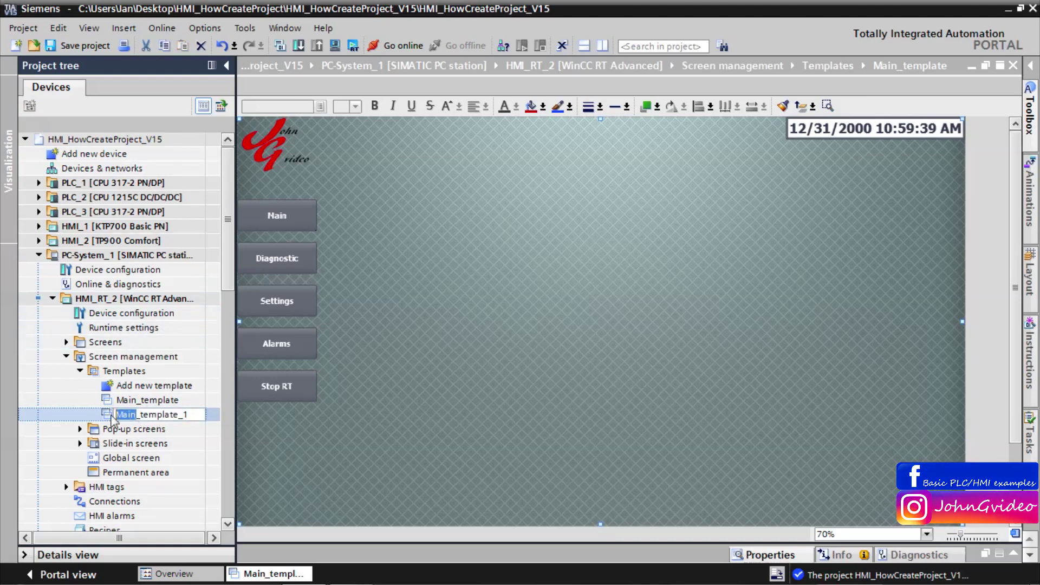
type("Alarm")
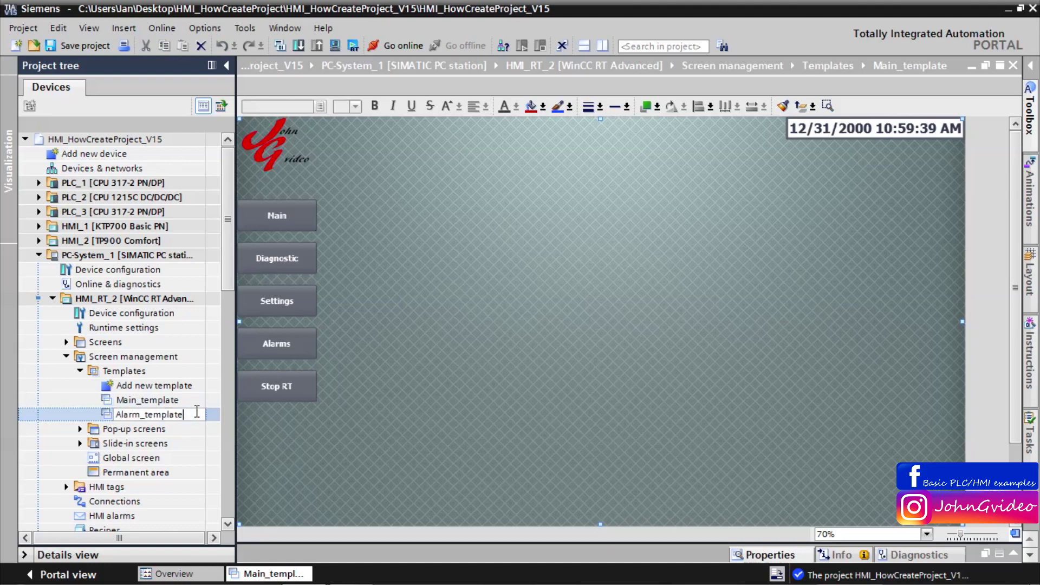
left_click(492, 349)
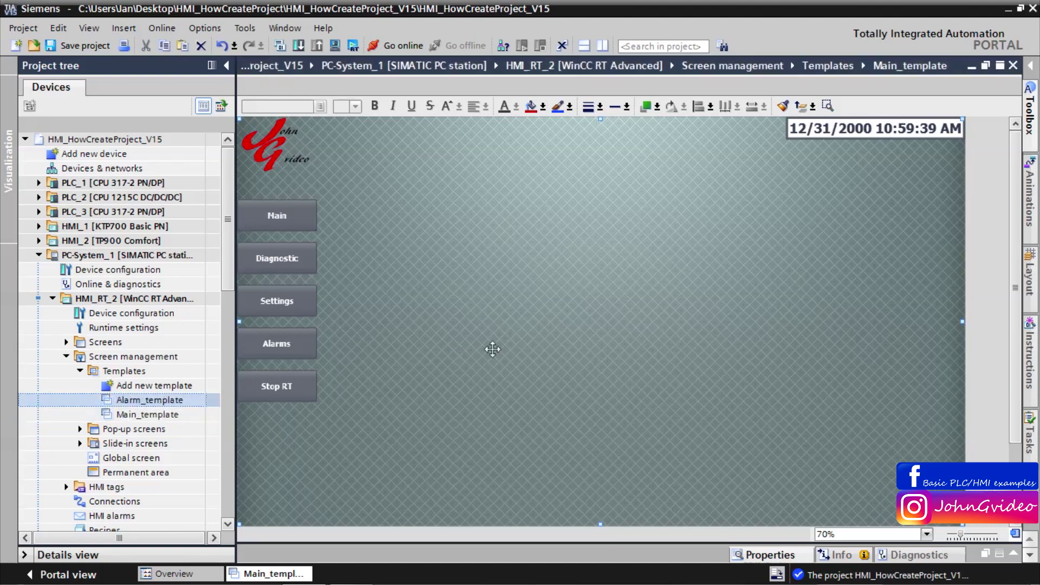
double_click(142, 401)
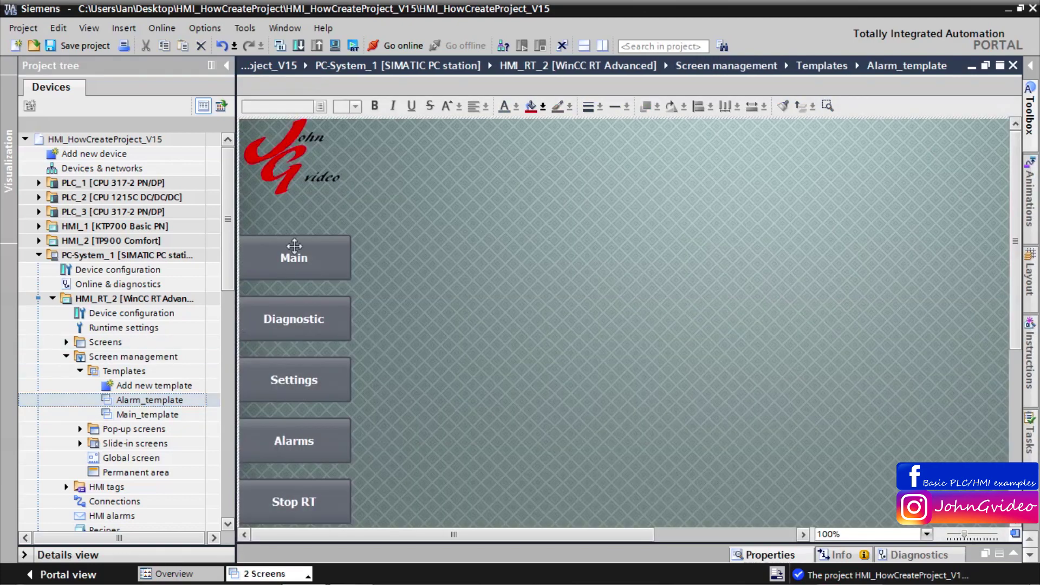
Select the Main, Diagnostic, Settings, Alarms and Stop RT buttons on Alarm_template and delete them.
left_click(295, 253)
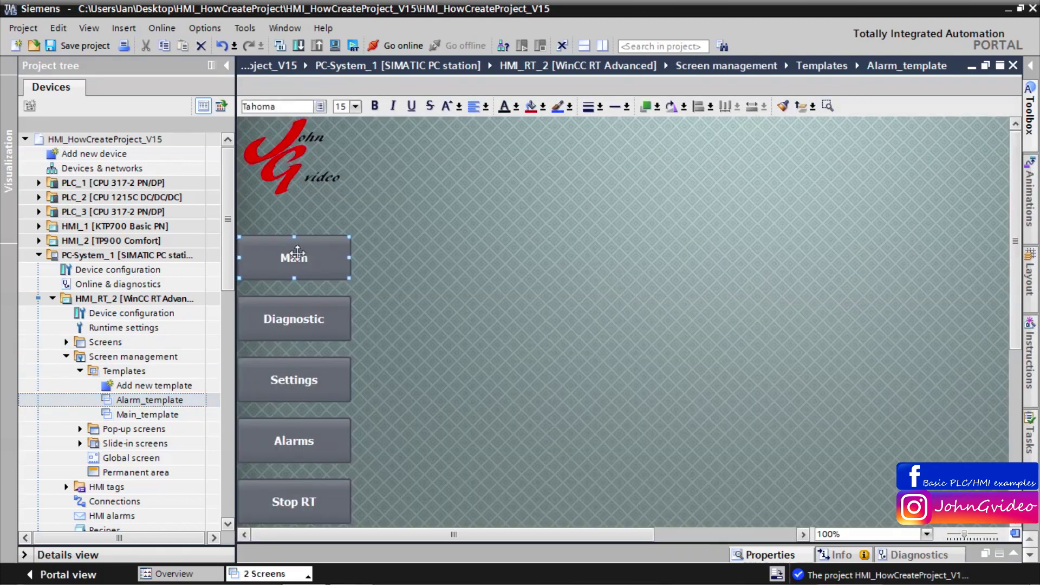
scroll(298, 255, "down", 3)
left_click(295, 227, "ctrl")
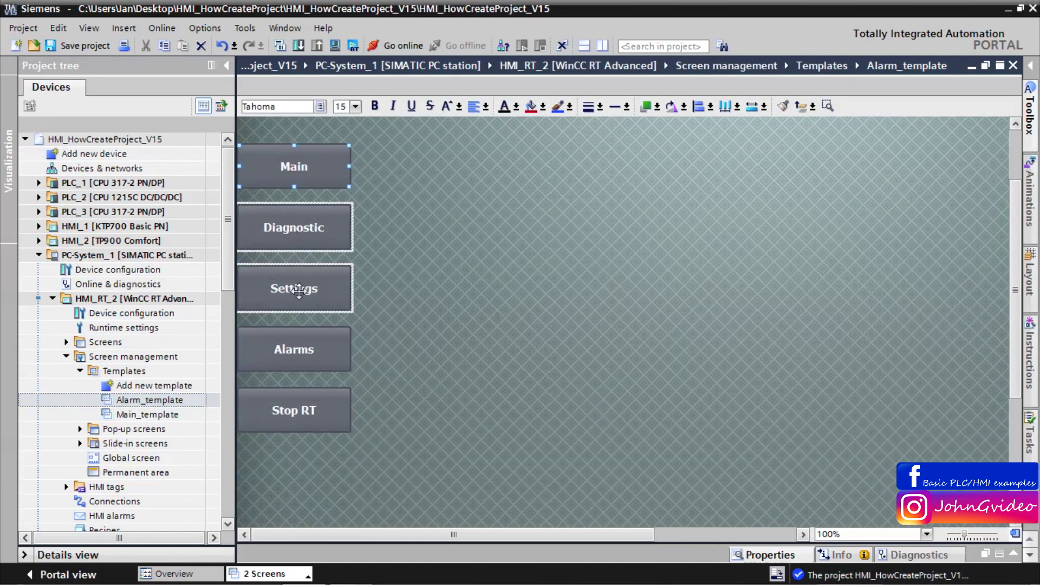
left_click(303, 355, "ctrl")
left_click(305, 409, "ctrl")
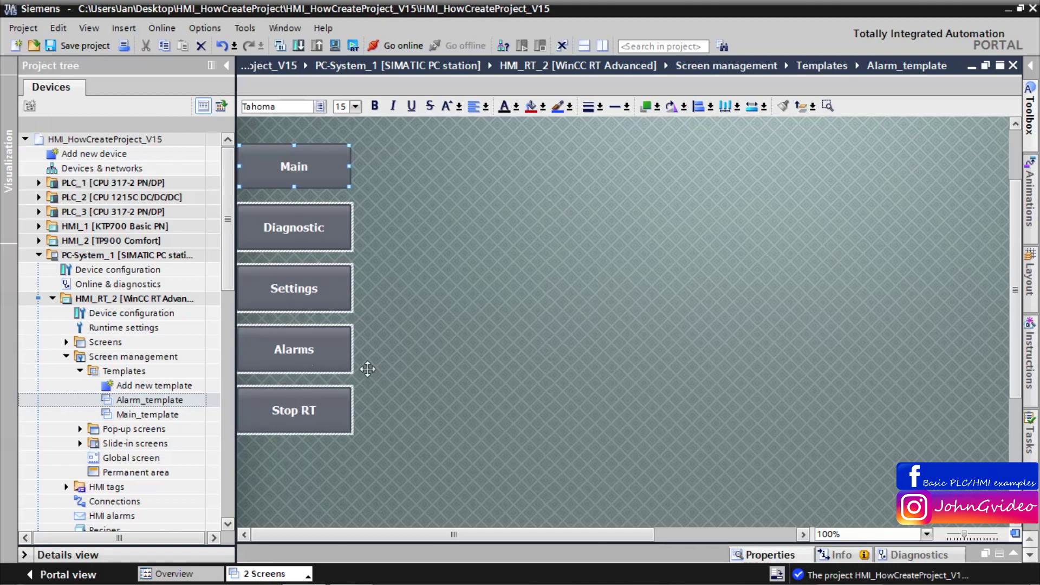
key("Delete")
scroll(448, 305, "down", 1)
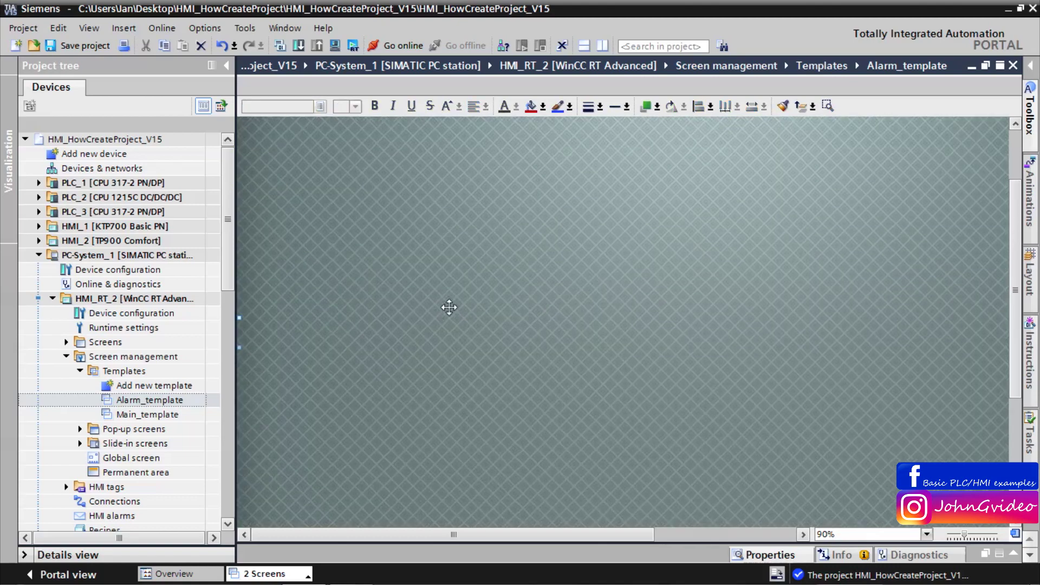
scroll(449, 307, "down", 3)
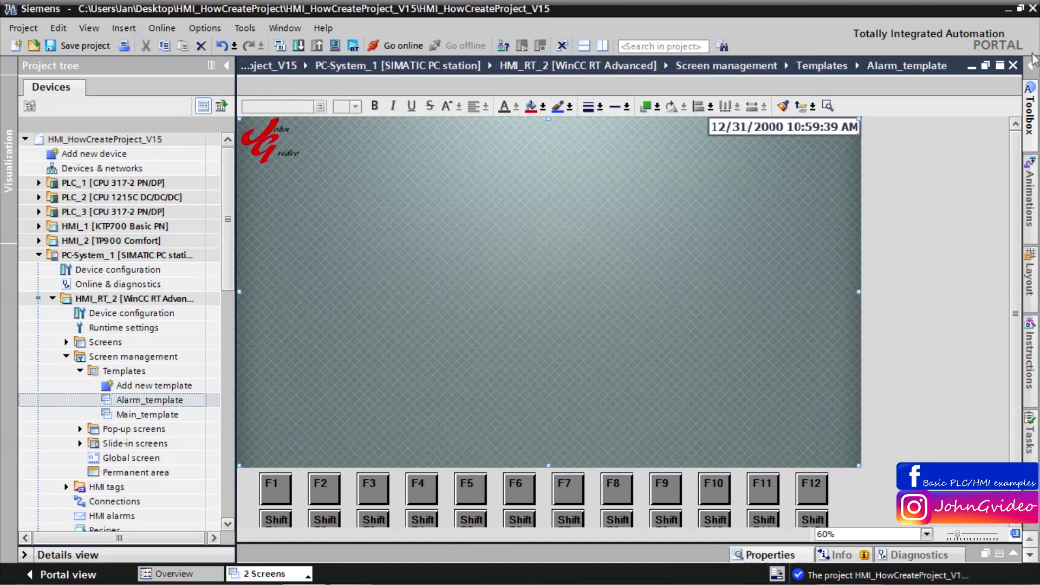
left_click(1032, 64)
Place a Button from Toolbox Elements under the date/time field, widen it, and label it 'Go to main'.
left_click(774, 164)
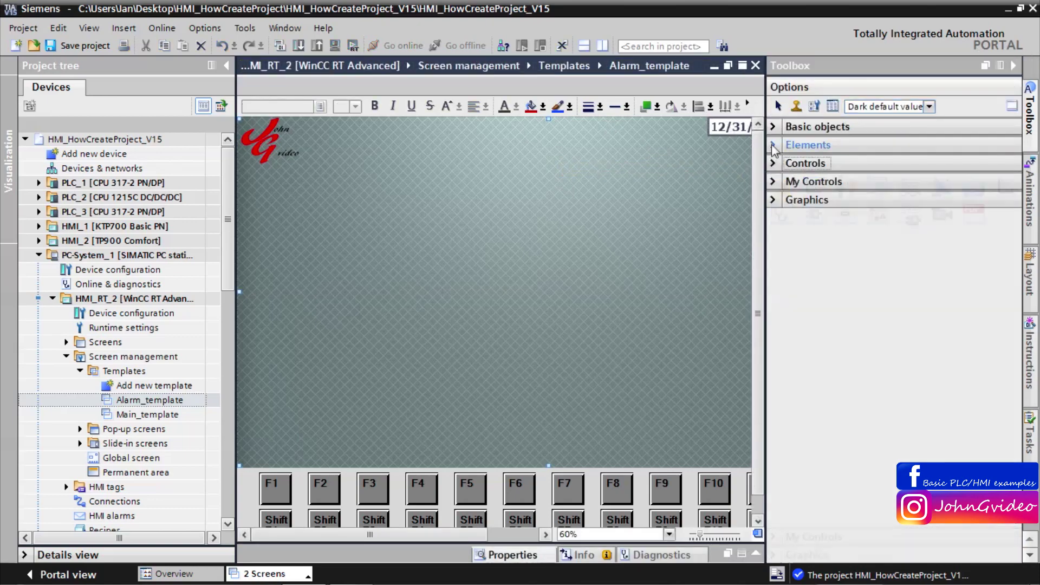
left_click(794, 145)
left_click_drag(813, 168, 740, 156)
left_click(1013, 65)
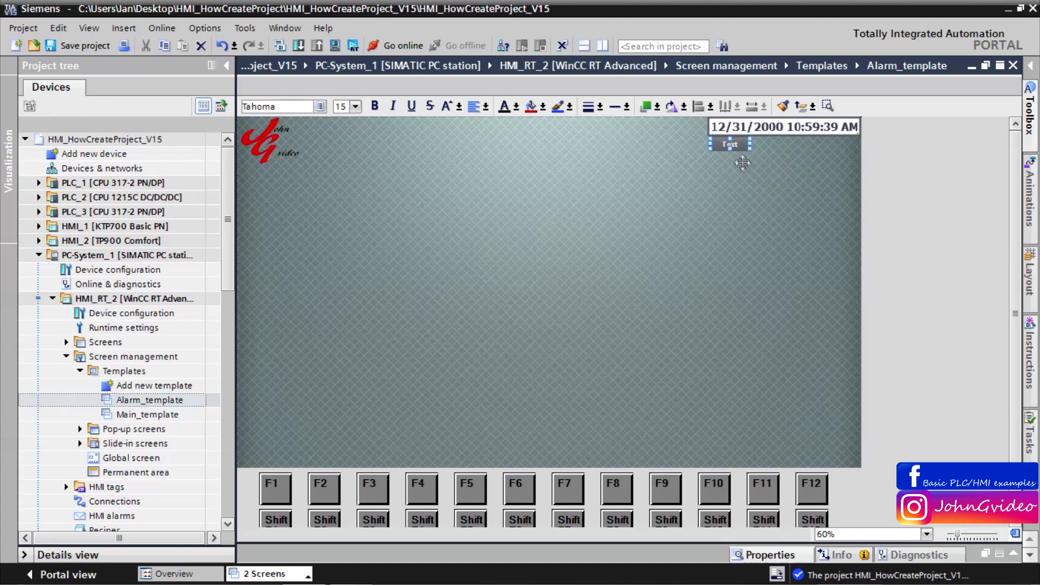
left_click_drag(750, 145, 859, 163)
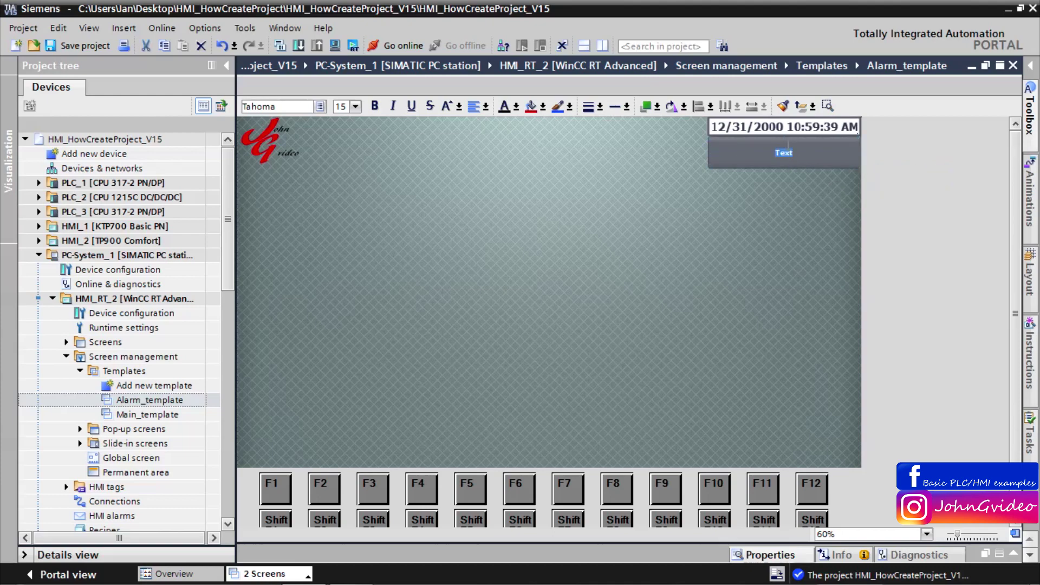
type("Go to main")
left_click(656, 199)
Change the Go to main button's Tahoma bold label font size from 15 to 25.
right_click(741, 143)
left_click(785, 393)
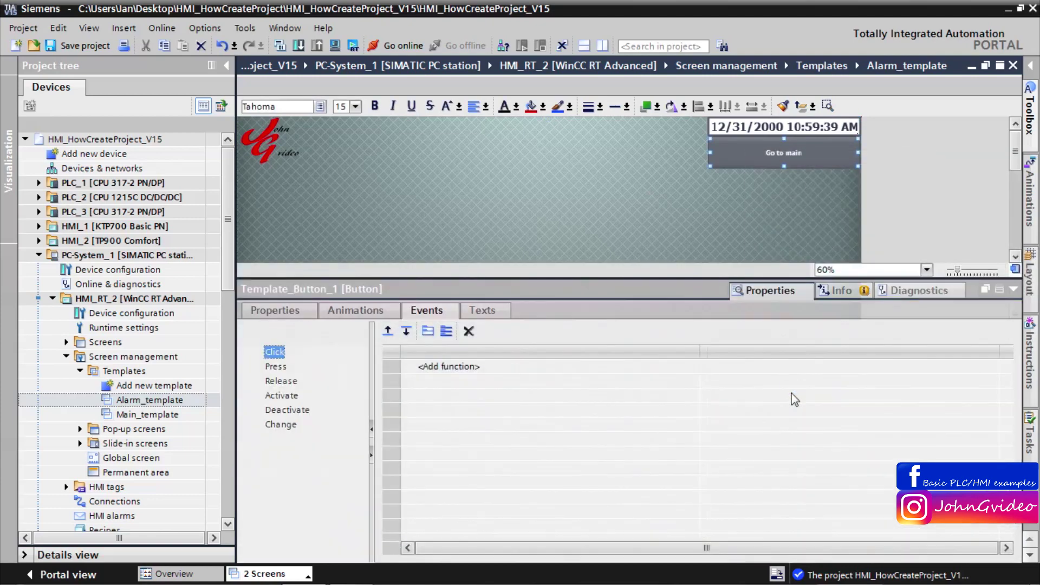
left_click(287, 313)
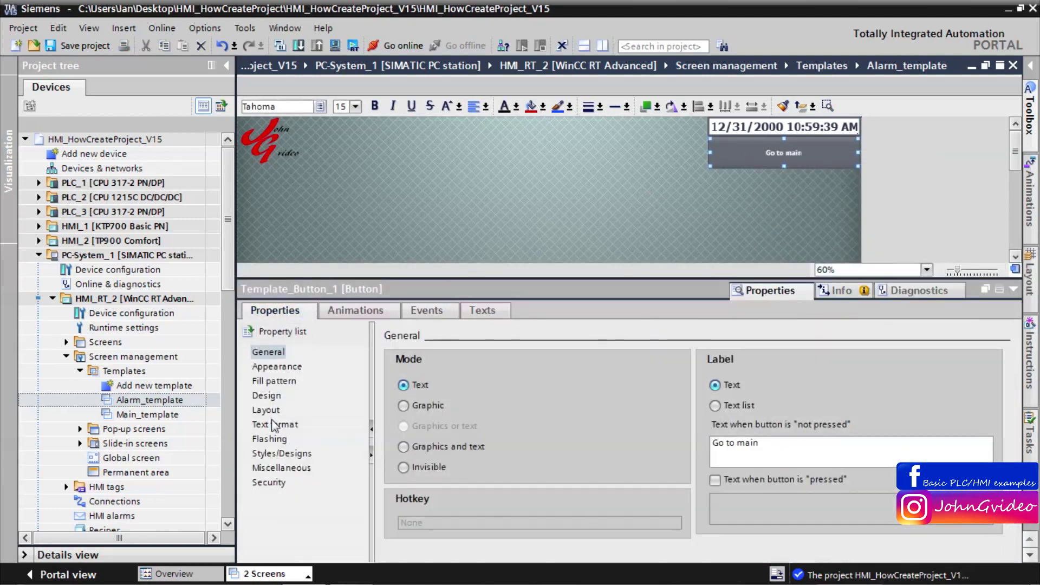
left_click(274, 425)
double_click(573, 383)
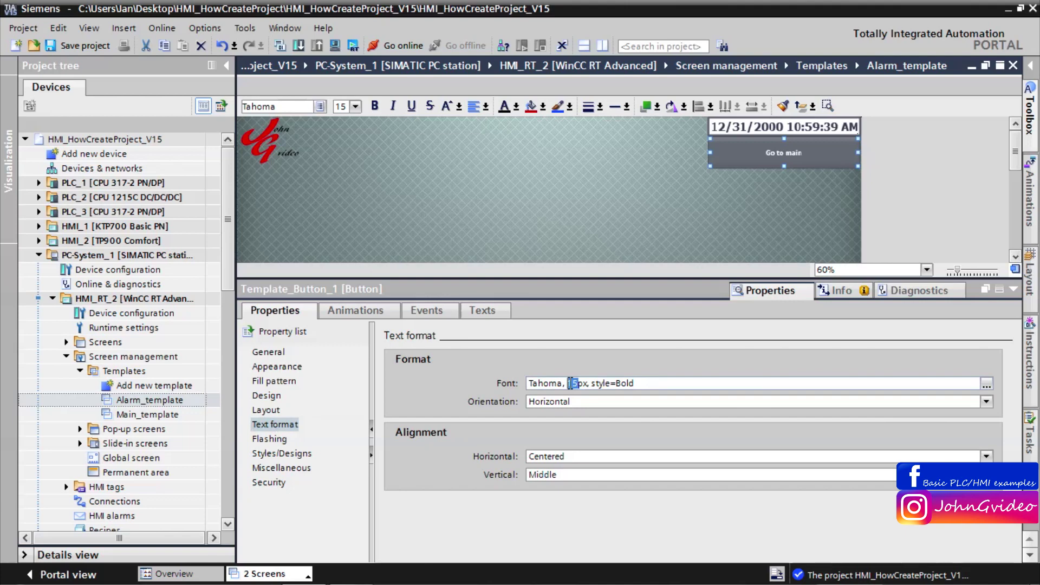
type("25")
key("Return")
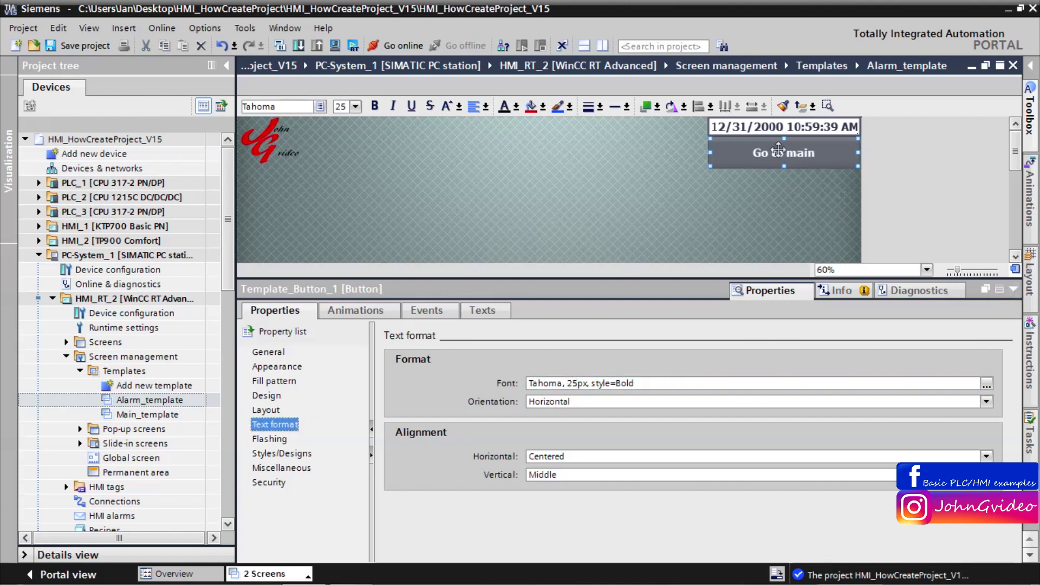
Add a new screen, Screen_2, under Screens, then close its editor and collapse the Inspector.
left_click(405, 217)
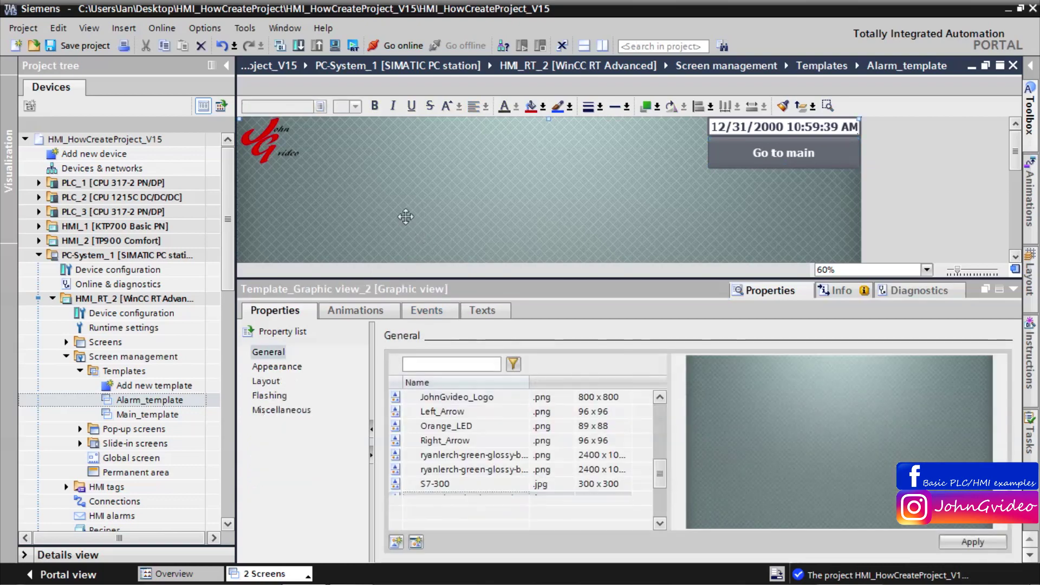
scroll(53, 225, "down", 3)
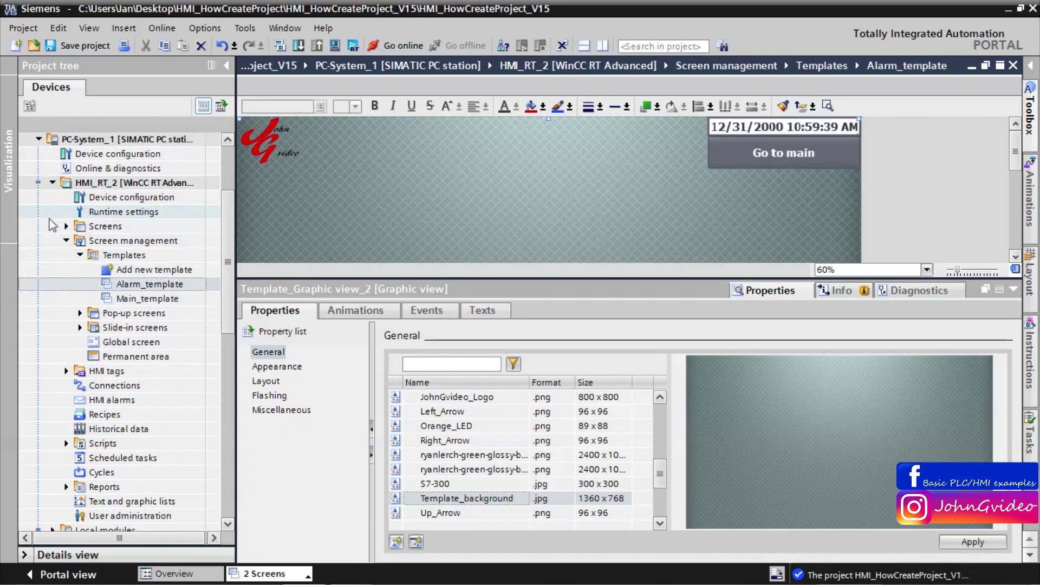
left_click(66, 226)
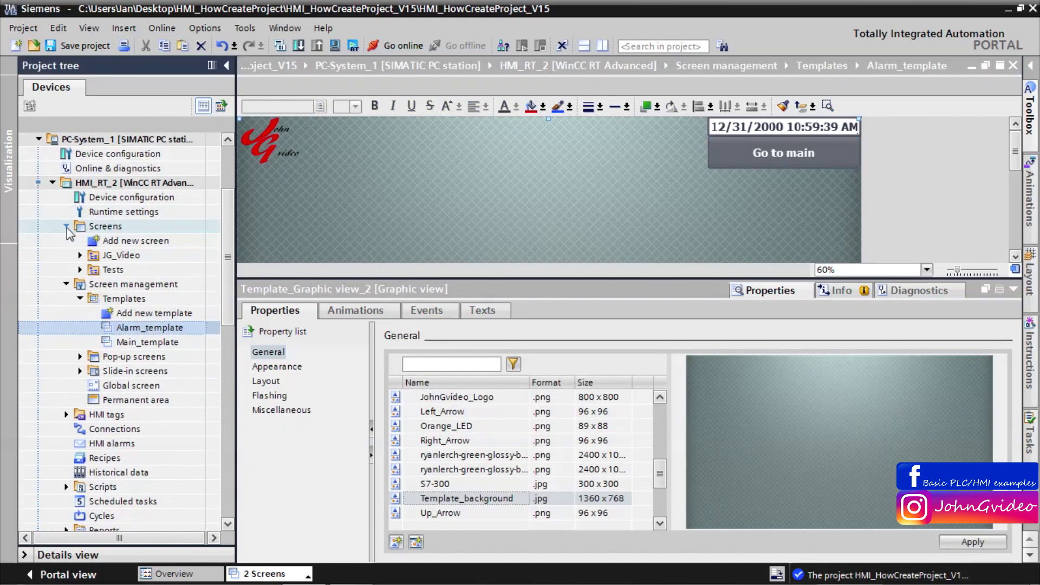
double_click(110, 242)
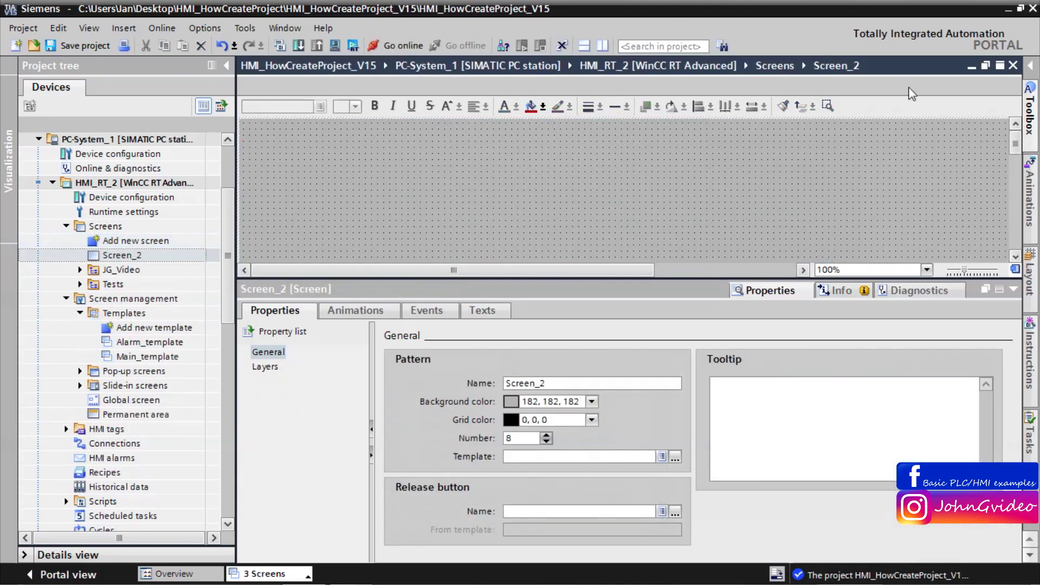
left_click(1013, 65)
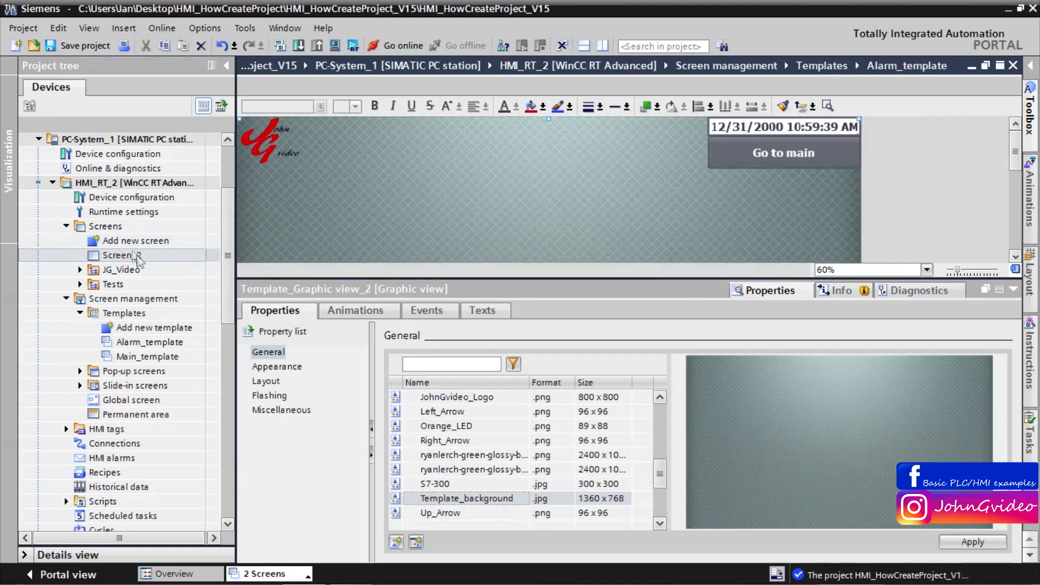
left_click(137, 259)
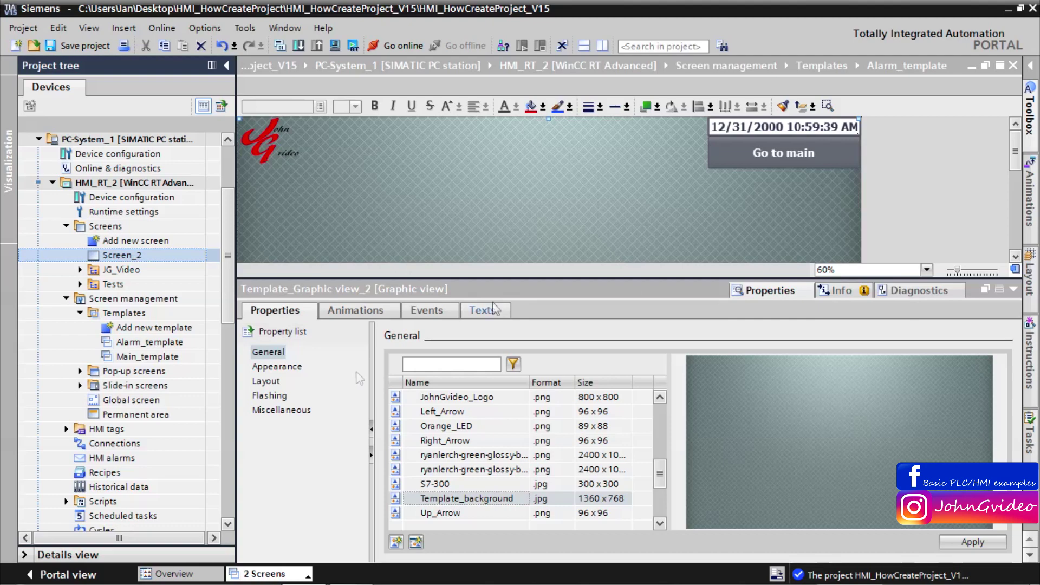
left_click(1013, 289)
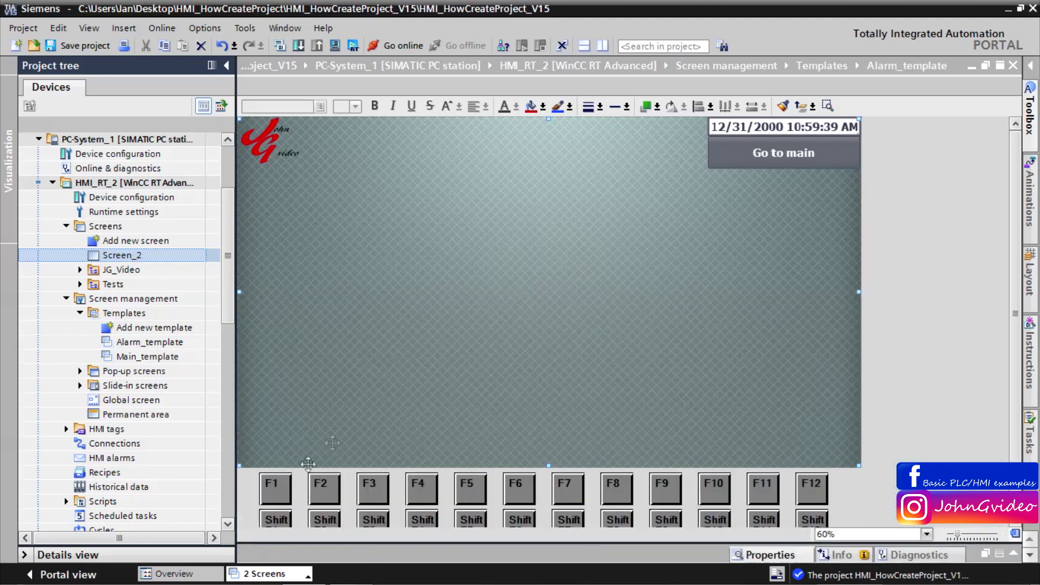
Switch back to Main_template and select its Main, Settings and Alarms buttons.
left_click(269, 573)
left_click(275, 542)
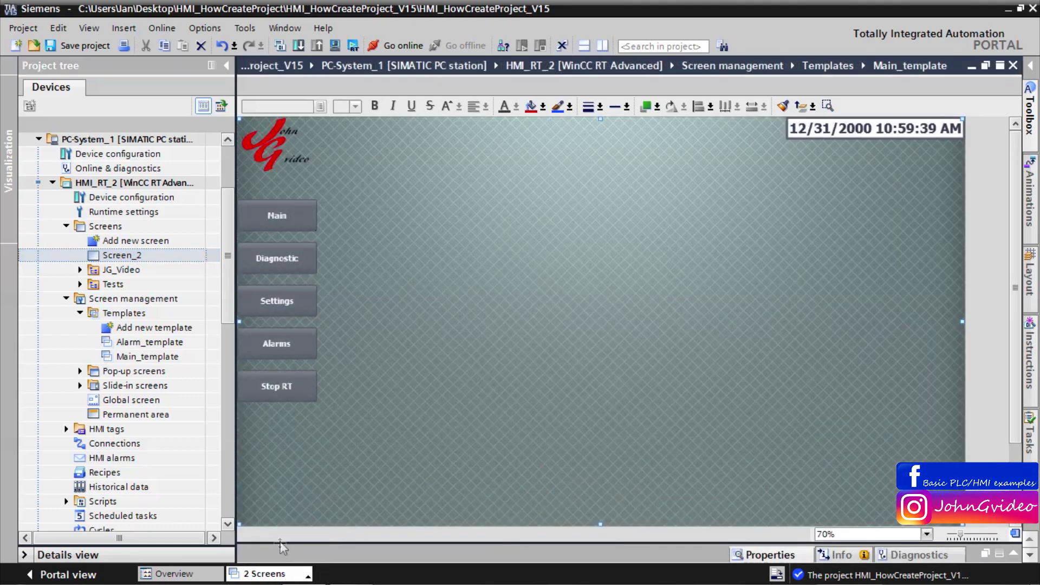
left_click(268, 229)
left_click(273, 300)
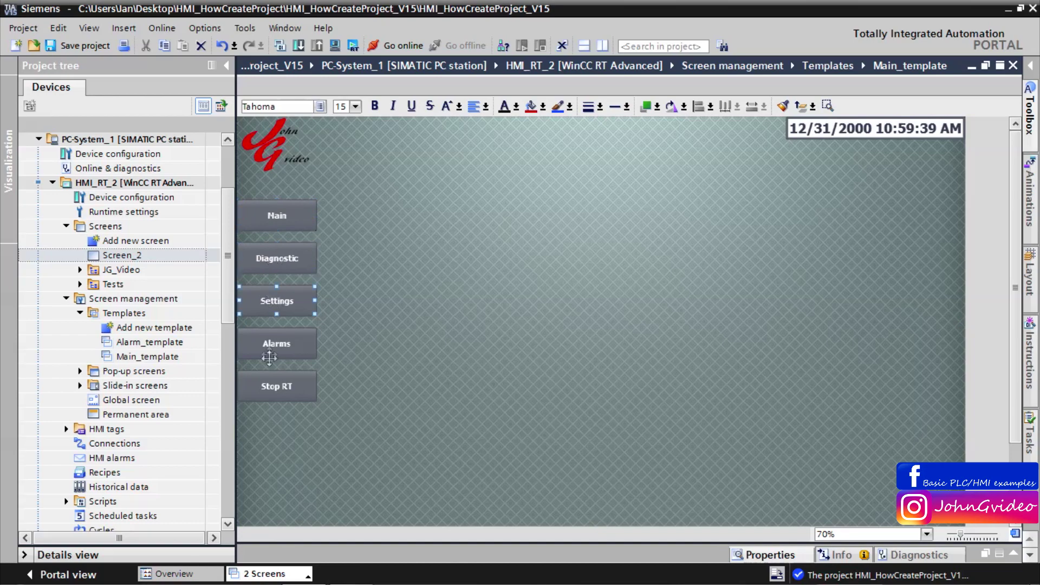
left_click(274, 349)
left_click(129, 258)
Add Screen_3, a new group, and pasted screens Screen_4 and Screen_5 under Screens.
right_click(129, 258)
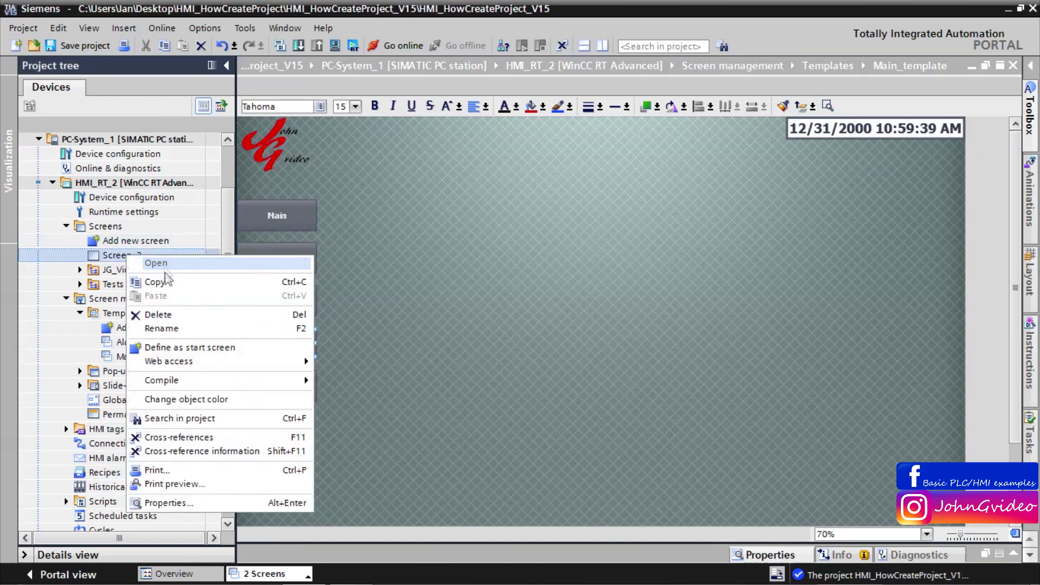
key("Escape")
right_click(107, 228)
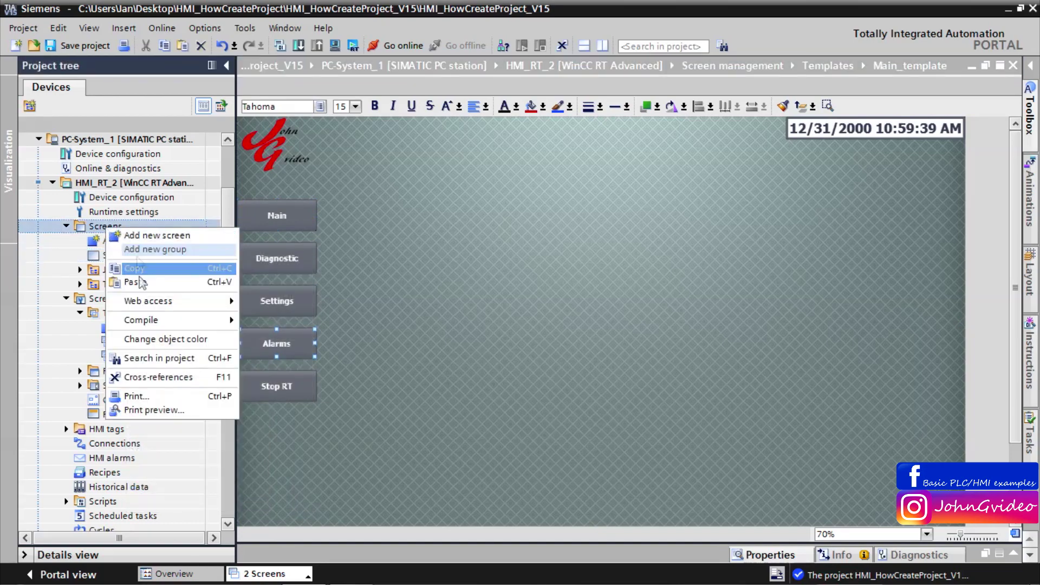
left_click(135, 282)
right_click(104, 346)
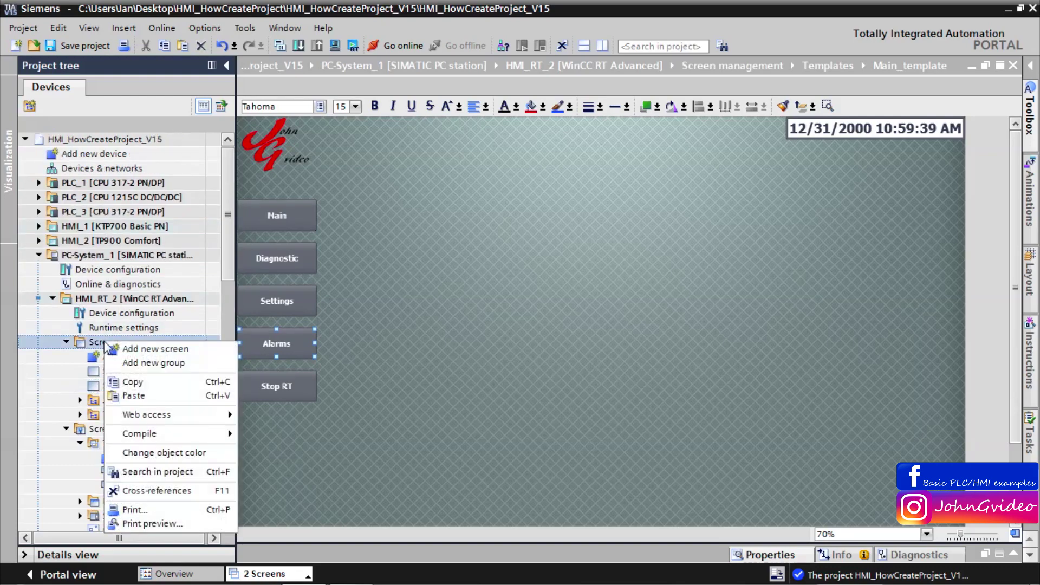
left_click(147, 364)
right_click(104, 345)
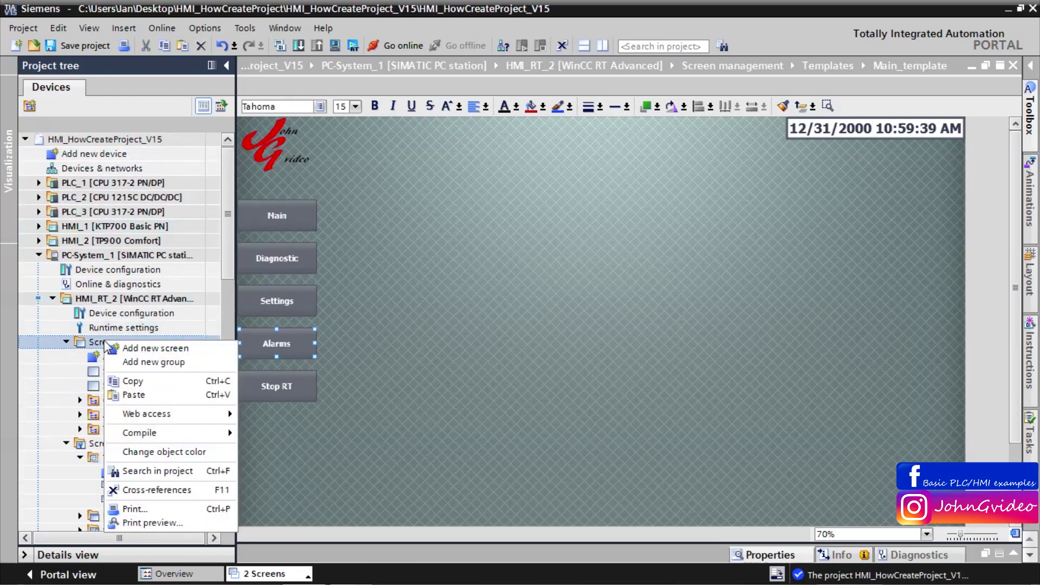
left_click(133, 395)
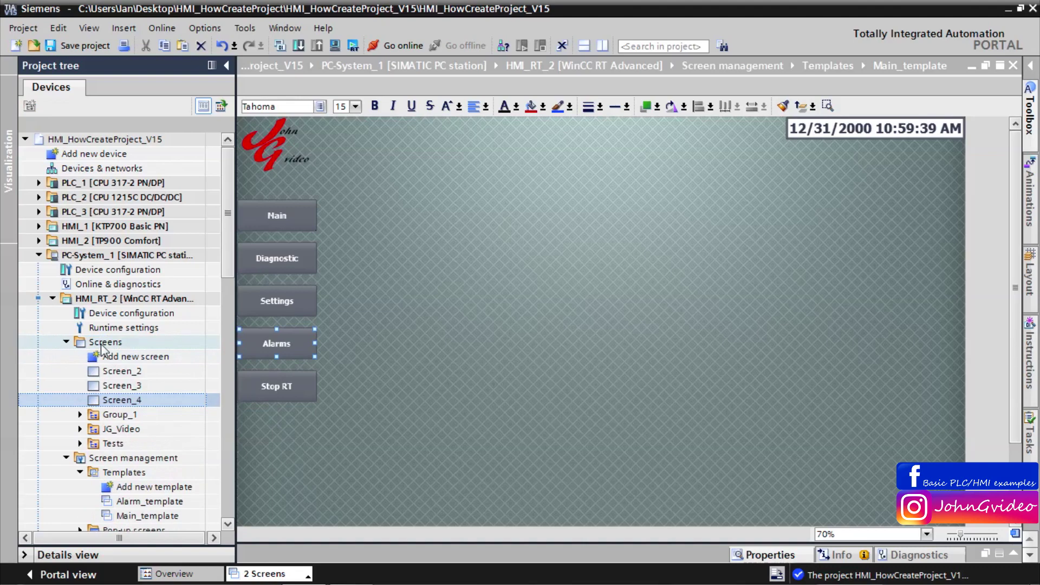
right_click(104, 344)
left_click(128, 399)
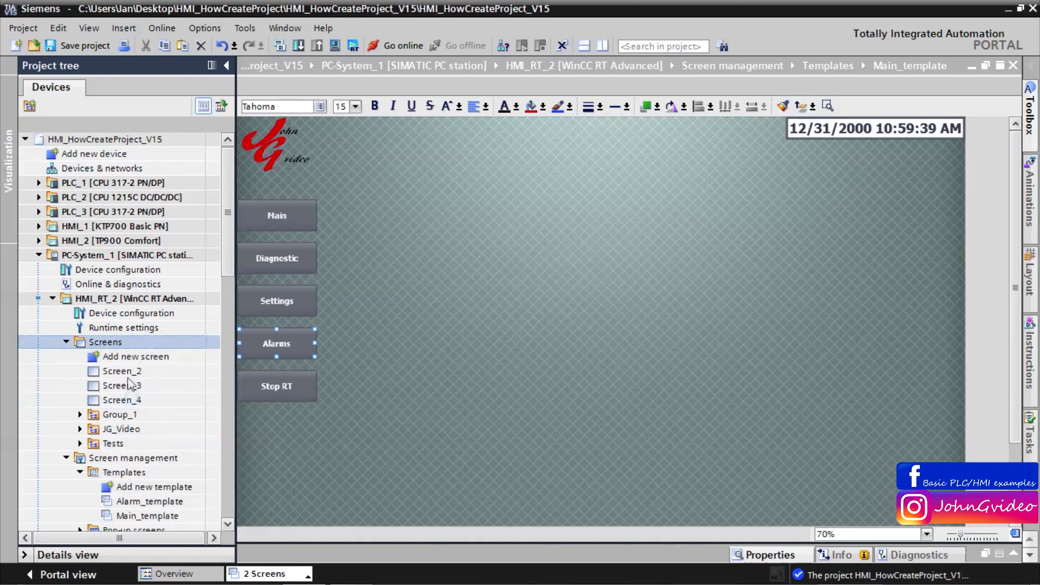
Delete Group_1, confirming with Yes, and select Screen_2.
right_click(96, 430)
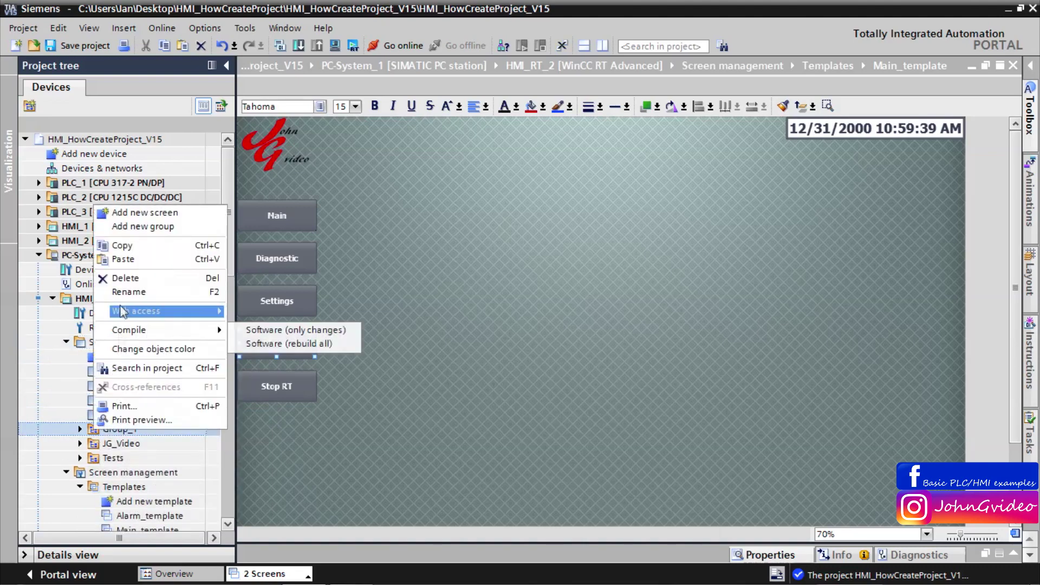
left_click(123, 278)
left_click(557, 340)
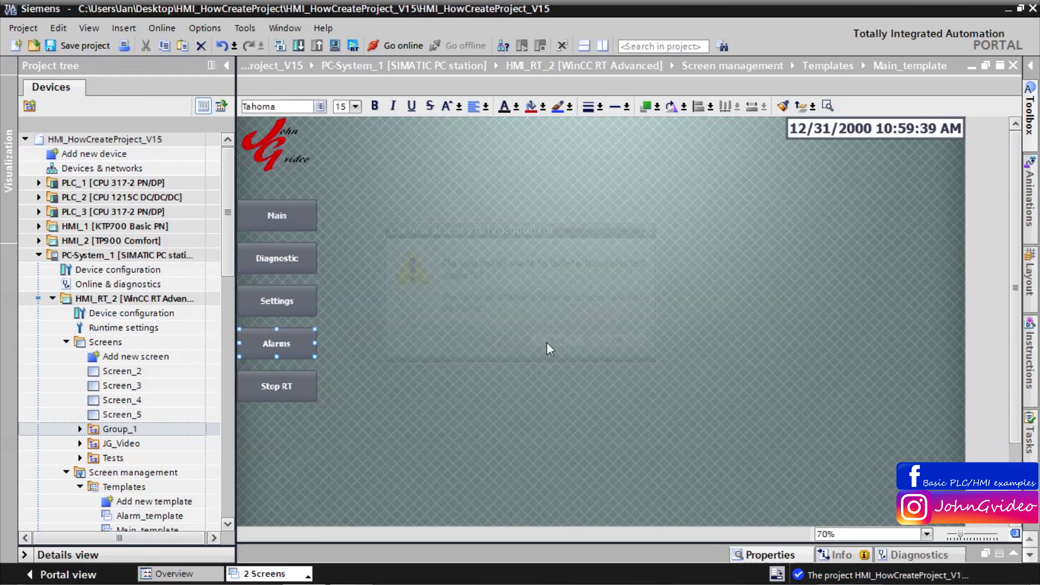
left_click(116, 374)
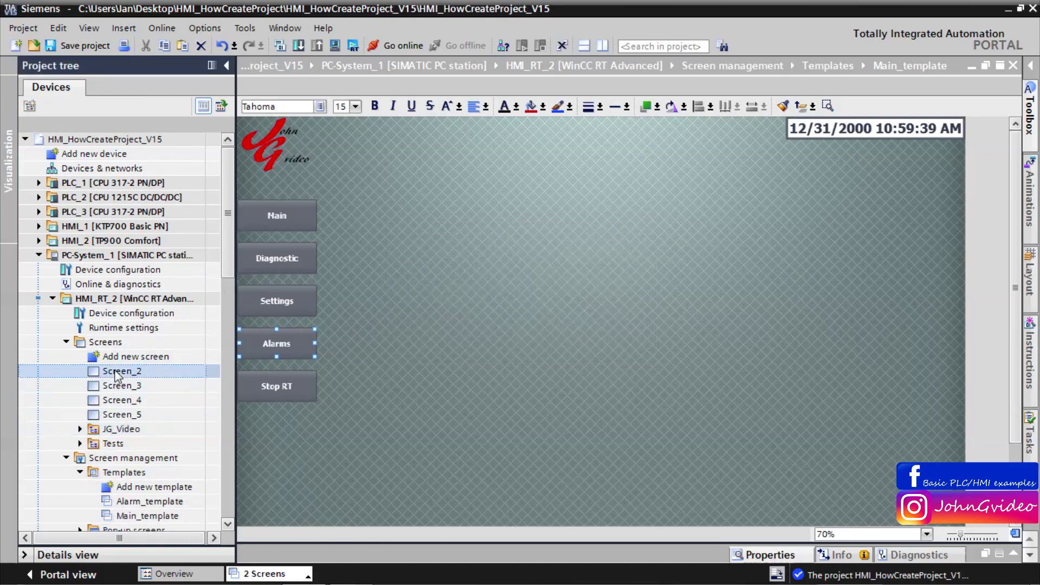
Rename Screen_2 to 1_Main and Screen_3 to 2_Diagnostic.
left_click(115, 372)
type("1_Main")
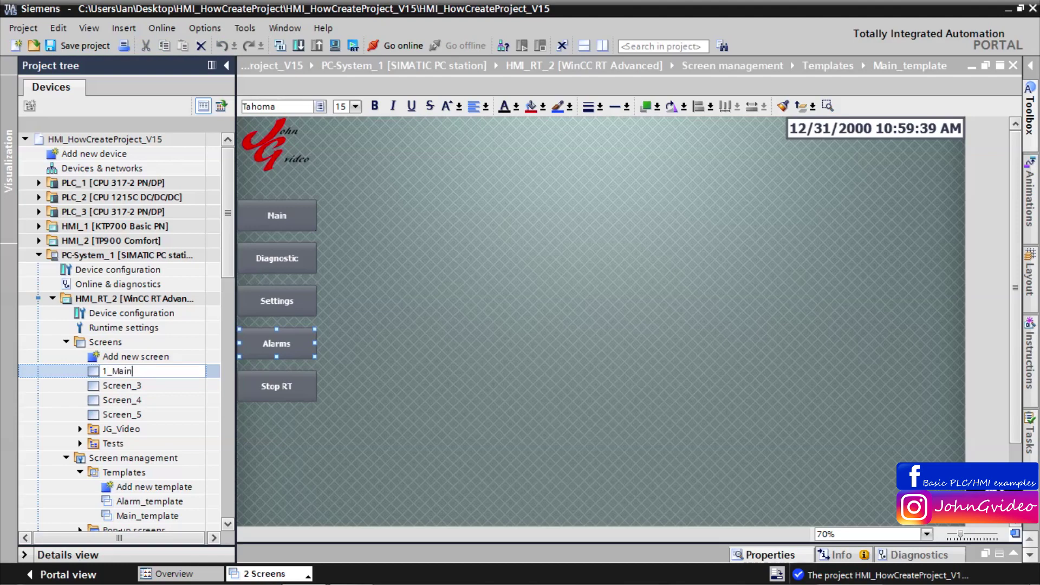
left_click(129, 386)
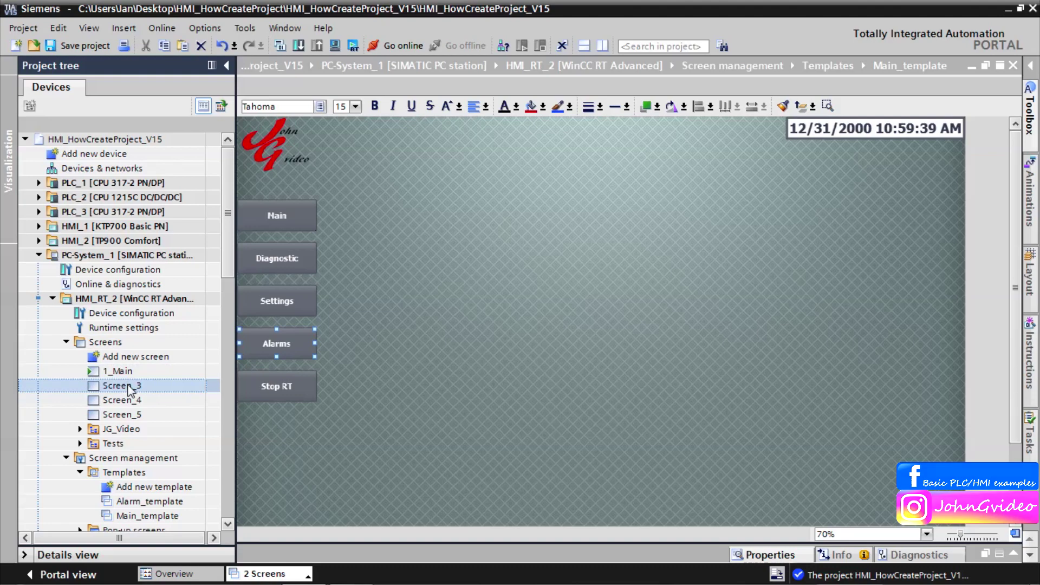
left_click(129, 385)
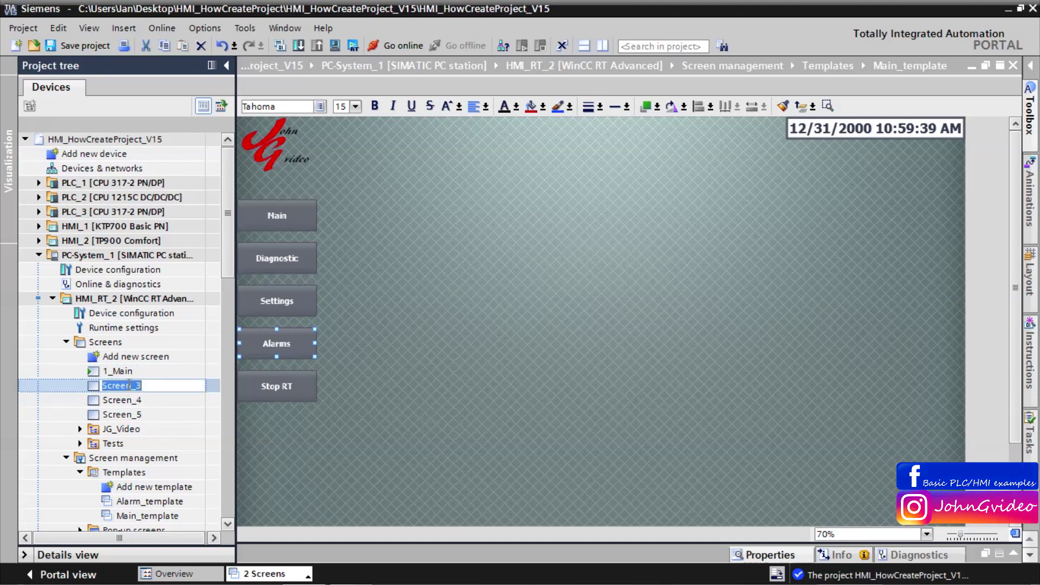
type("2_Diagnostic")
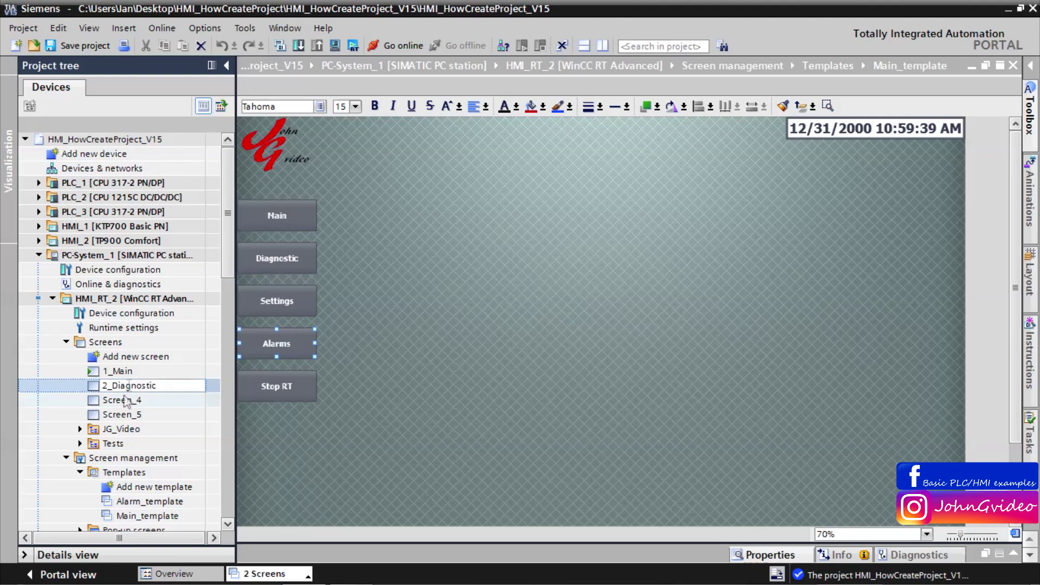
left_click(127, 402)
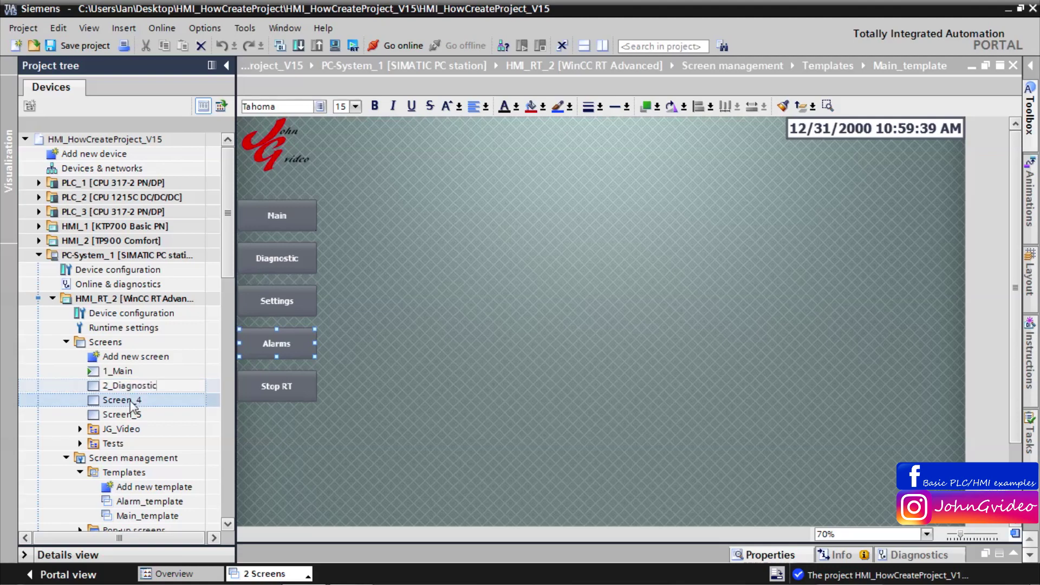
Rename Screen_4 to 3_Settings and Screen_5 to 4_Alarms.
left_click(131, 401)
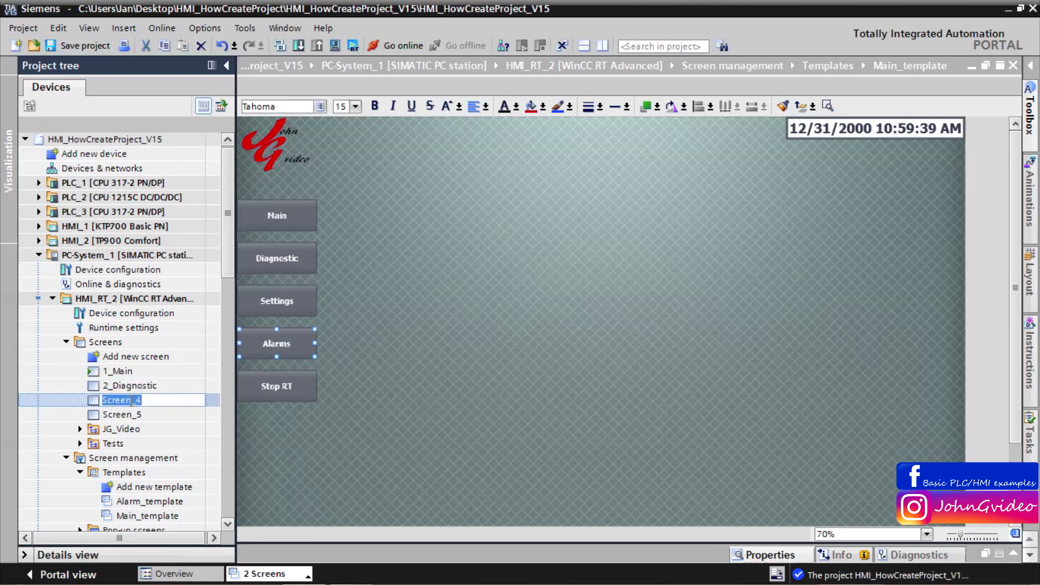
type("3_Settings")
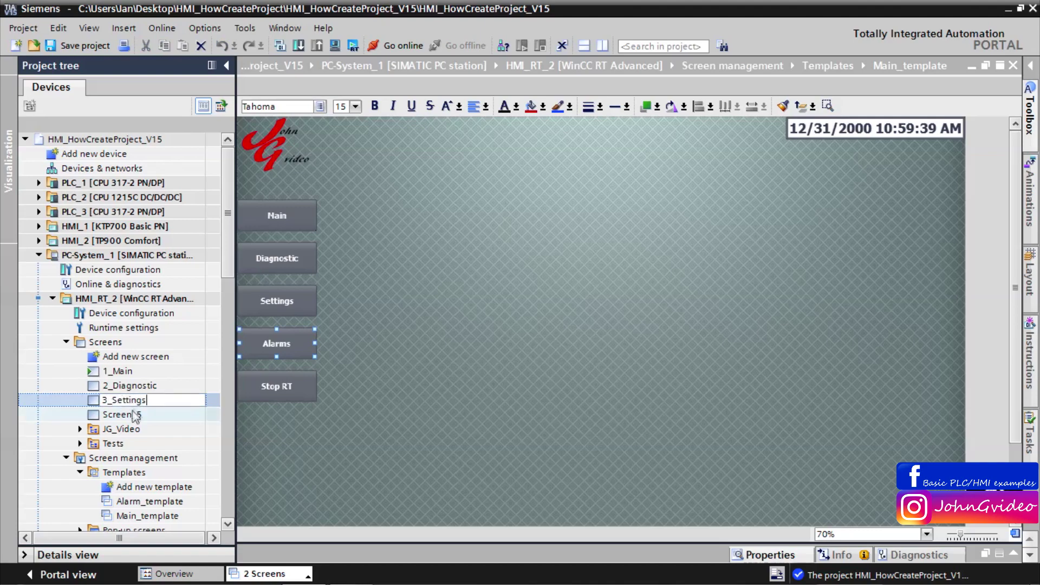
left_click(130, 415)
left_click(130, 415)
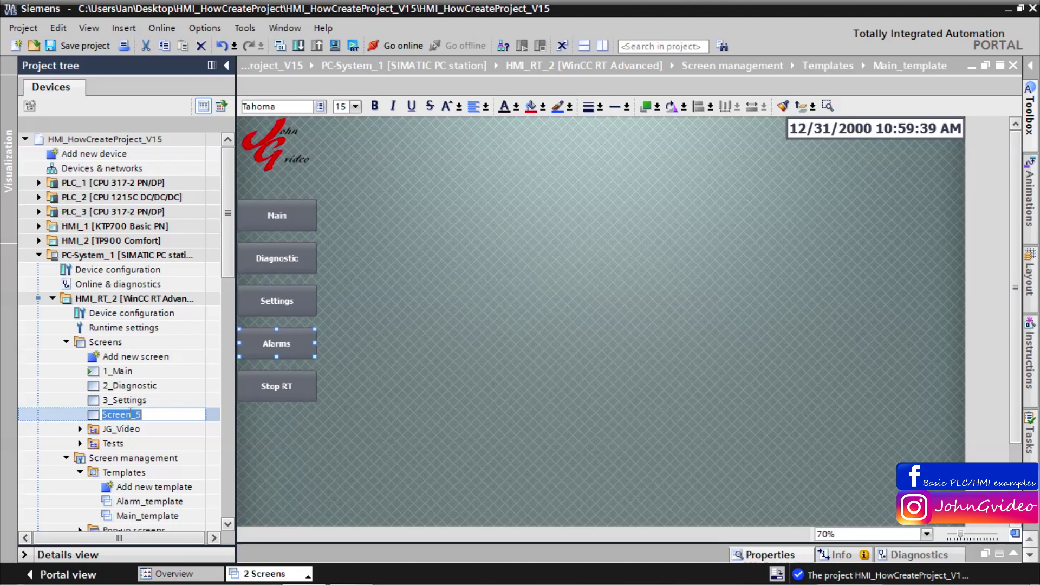
left_click(133, 415)
left_click_drag(151, 416, 92, 415)
type("4_Alarms")
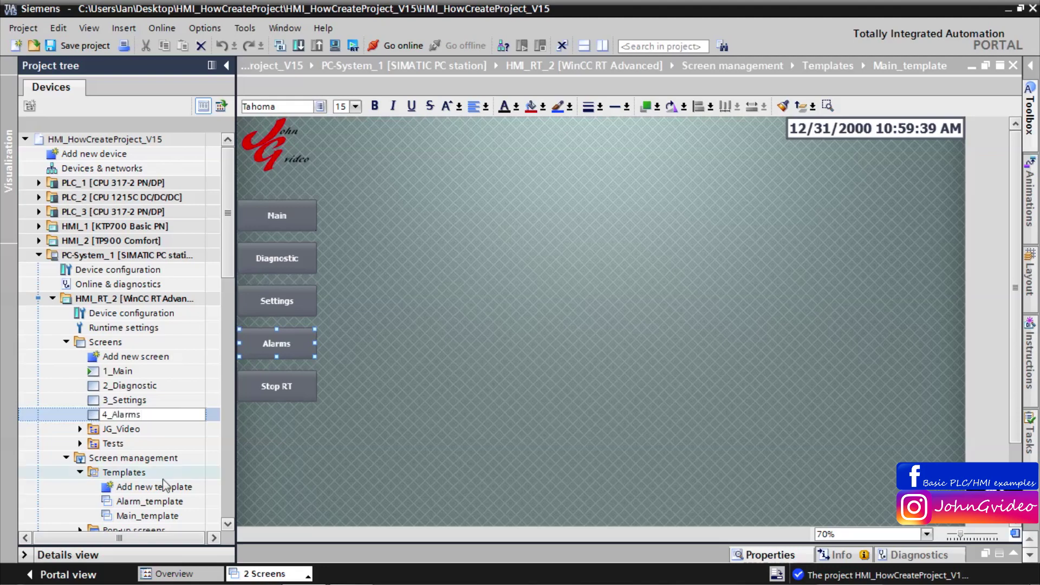
left_click(416, 285)
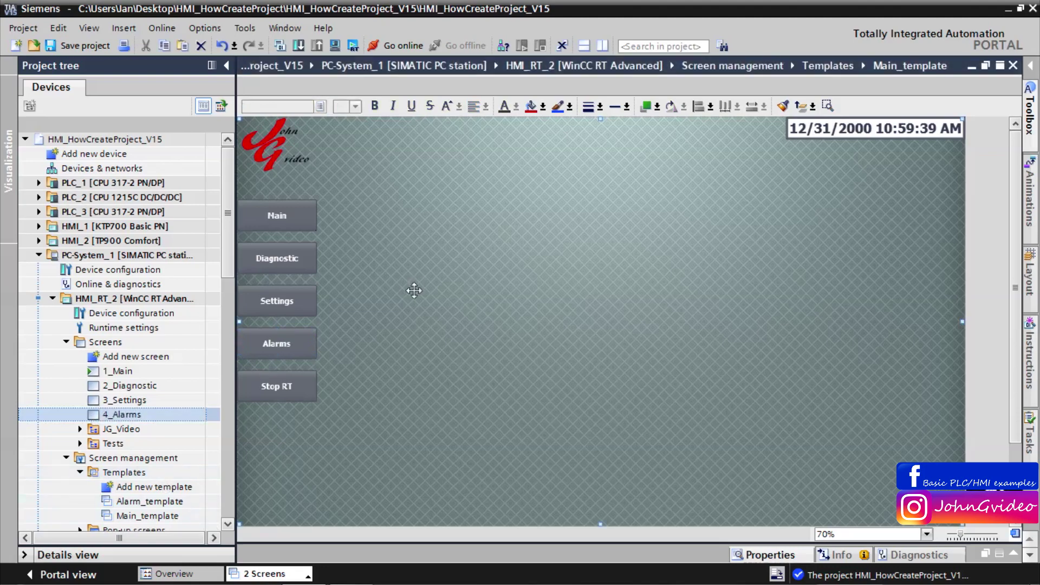
Open 1_Main and set its Template to Main_template in the General properties.
double_click(118, 372)
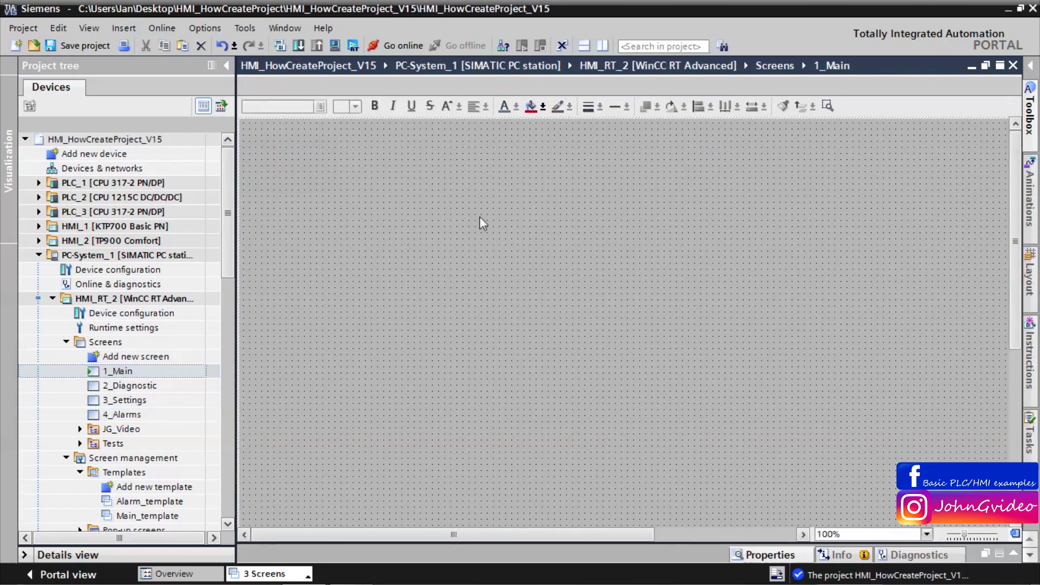
scroll(541, 242, "down", 1, "ctrl")
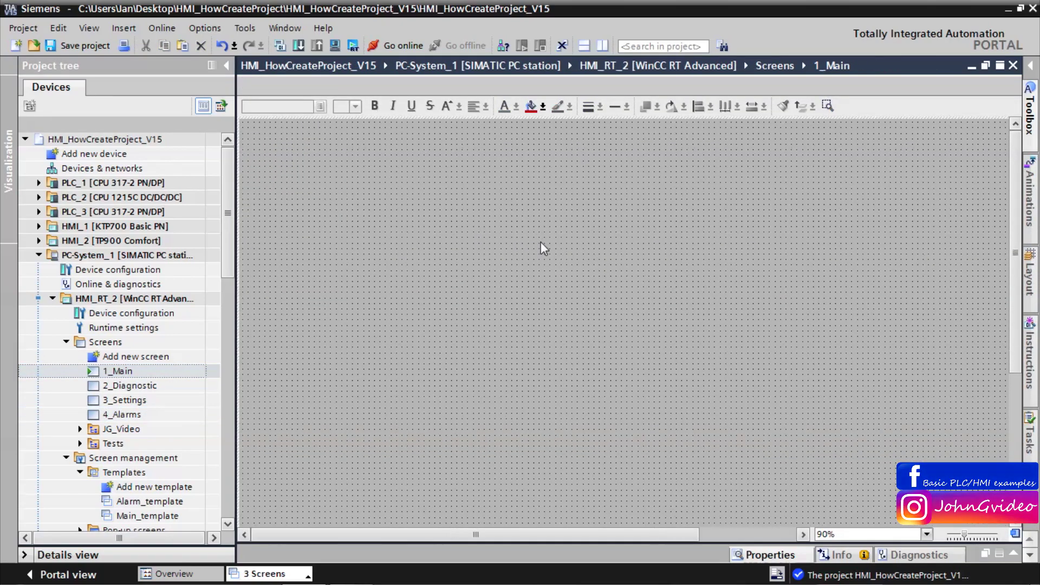
scroll(541, 241, "down", 2, "ctrl")
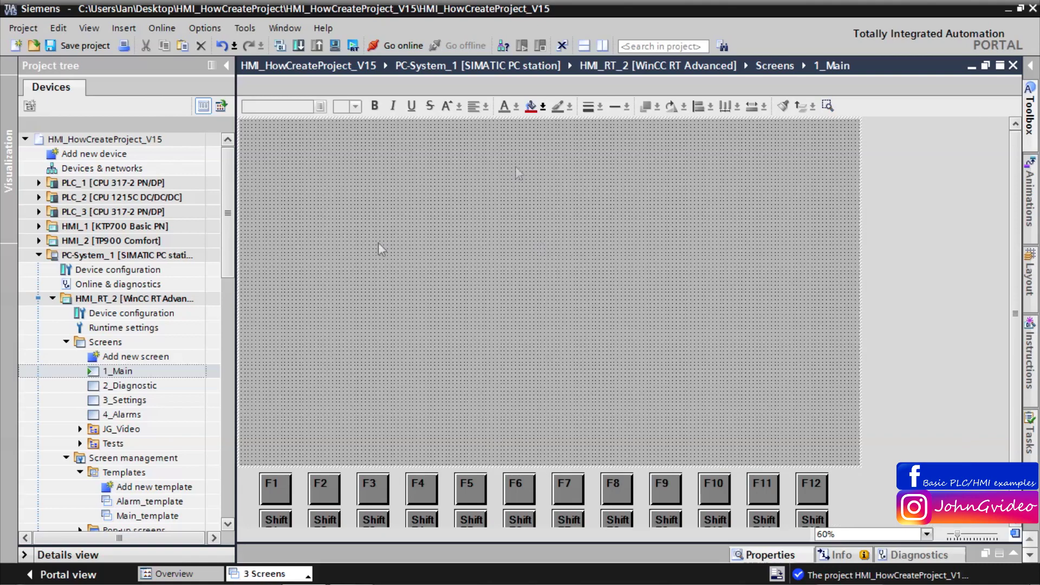
right_click(468, 210)
left_click(499, 402)
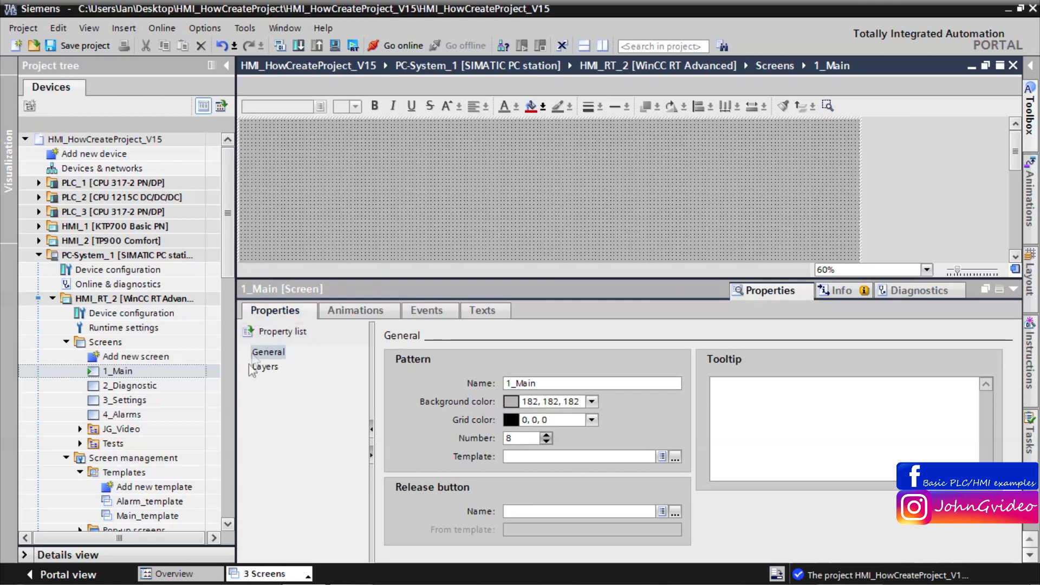
left_click(270, 355)
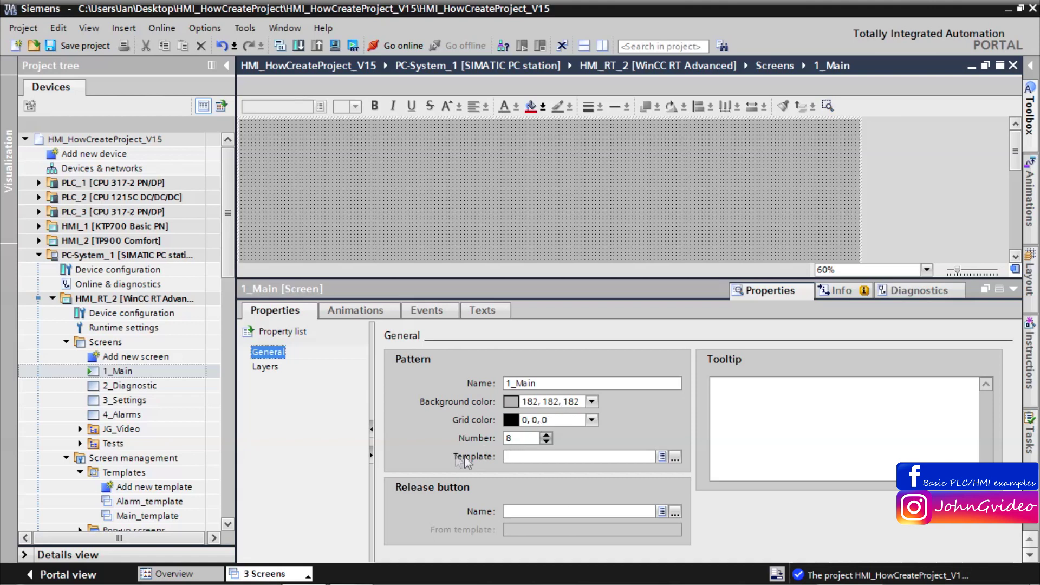
left_click(661, 457)
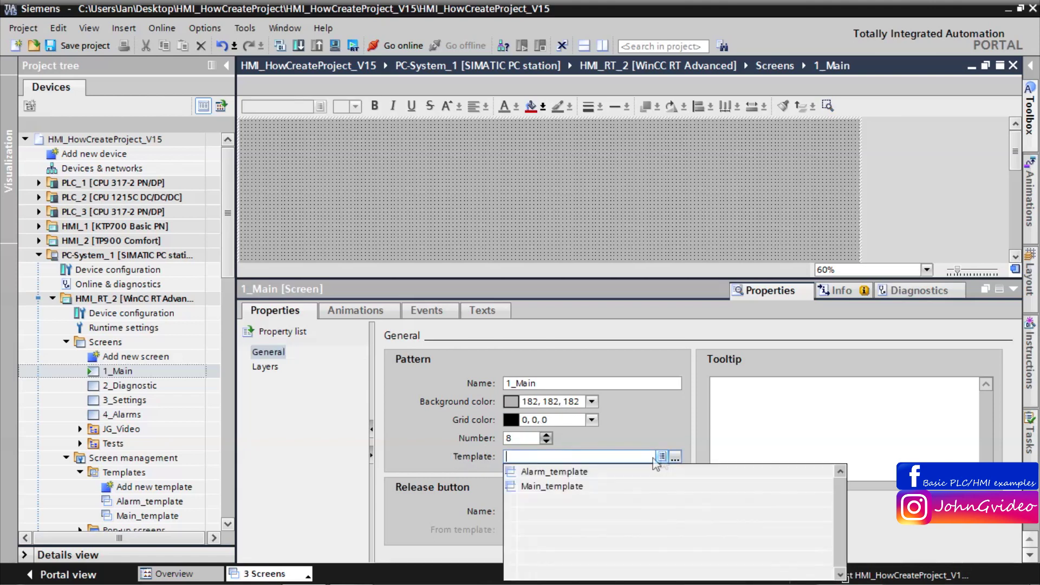
left_click(541, 486)
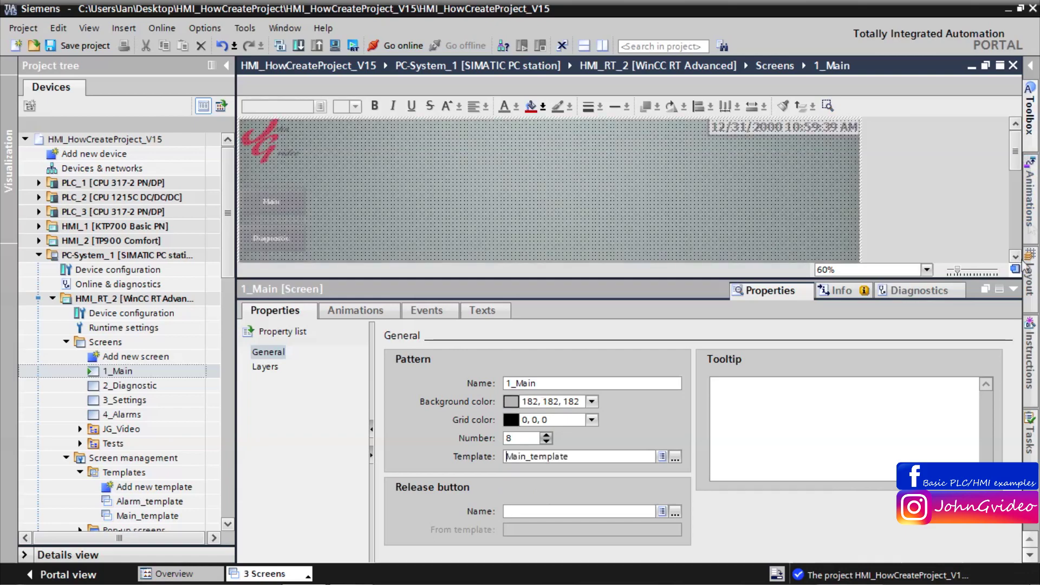
left_click(1013, 289)
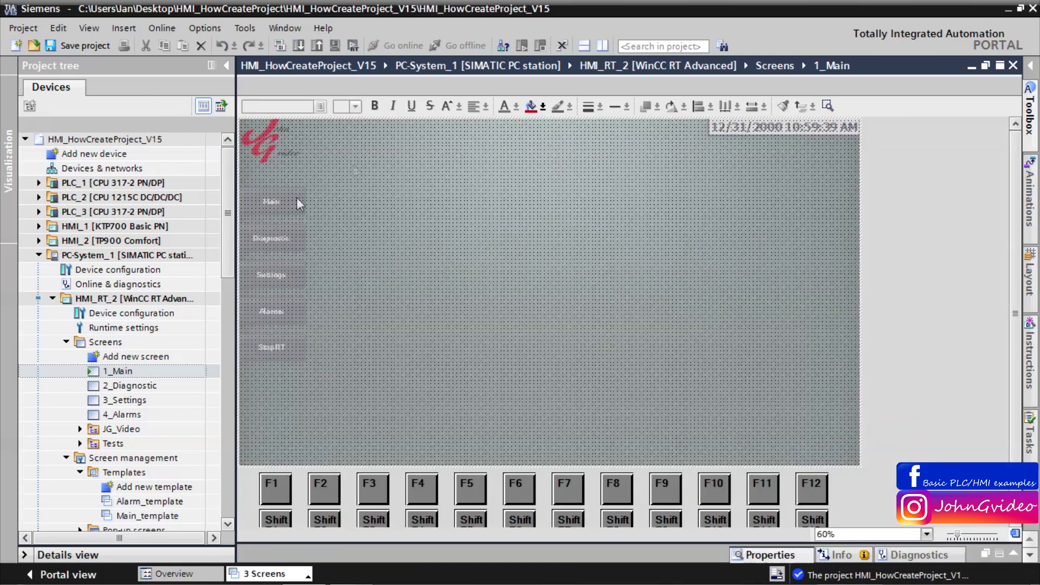
right_click(133, 387)
Assign Main_template to both 2_Diagnostic and 3_Settings through their properties.
left_click(168, 378)
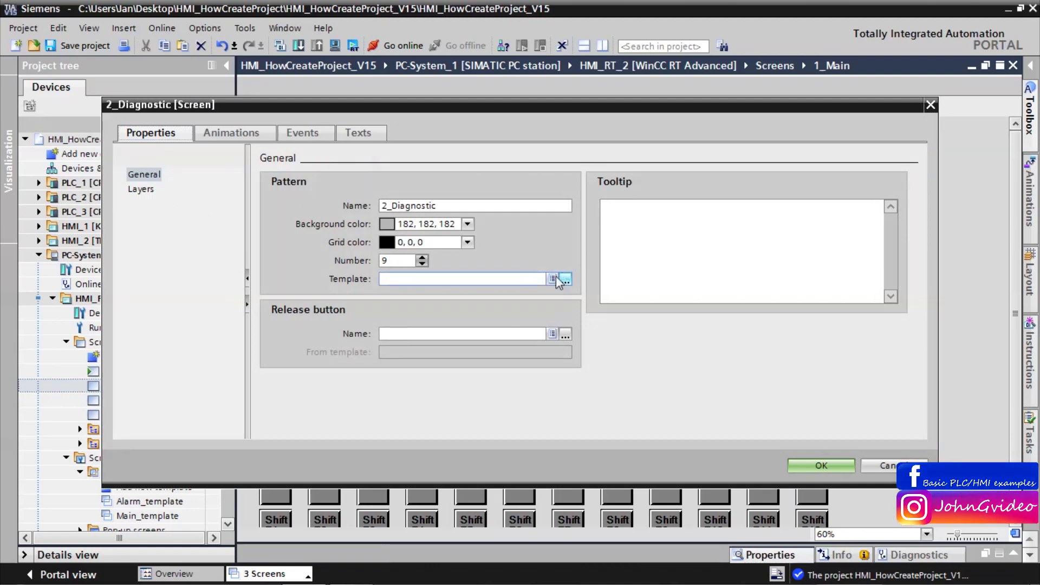
left_click(553, 280)
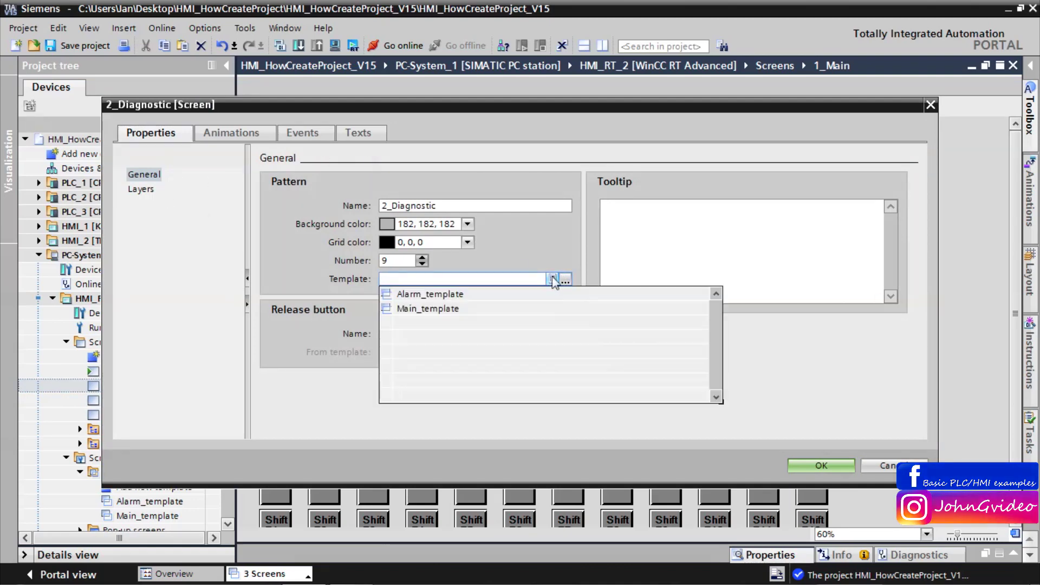
left_click(434, 308)
left_click(822, 465)
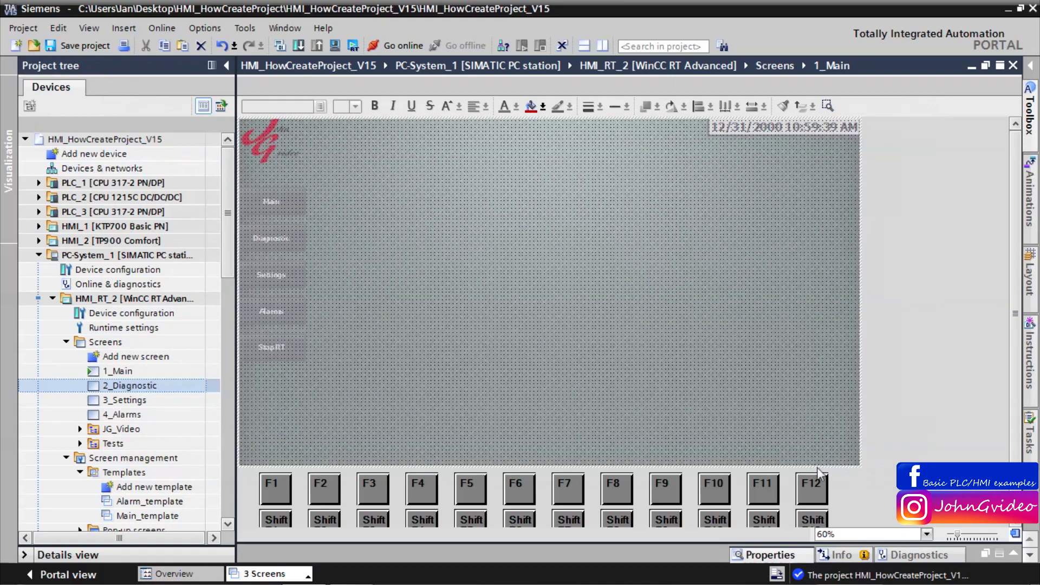
left_click(114, 406)
right_click(114, 409)
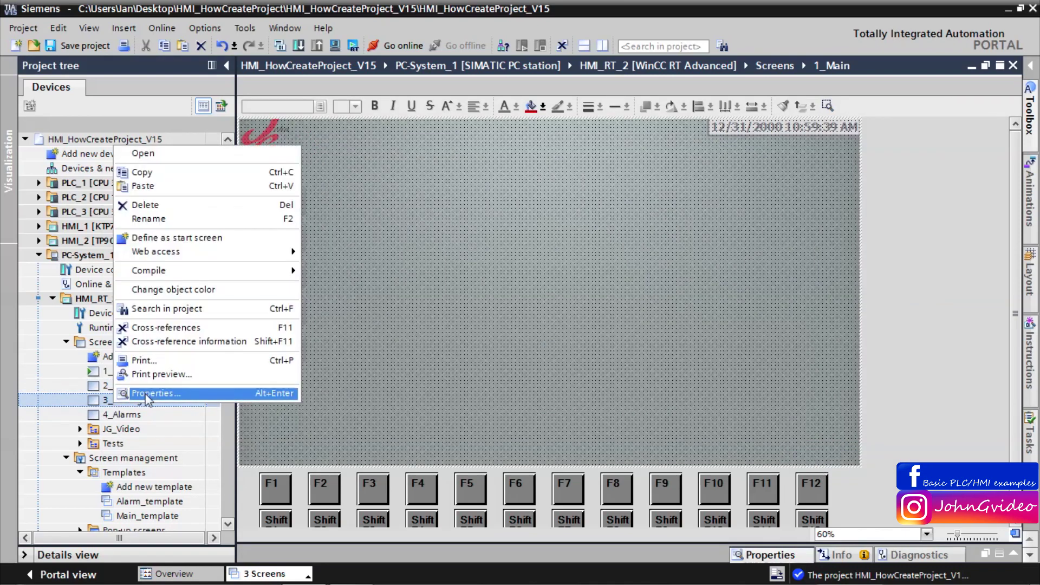
left_click(121, 397)
left_click(552, 280)
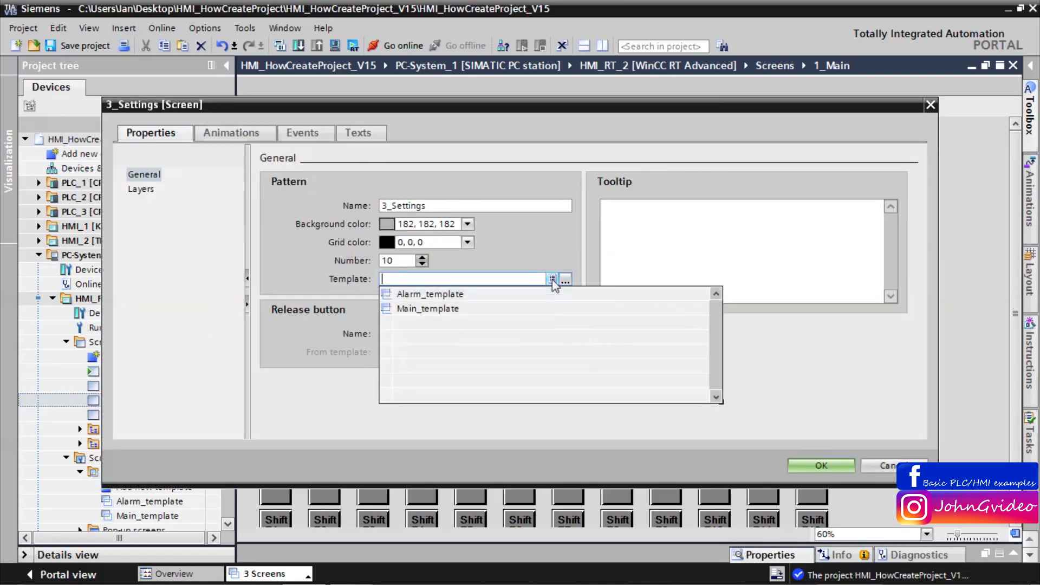
left_click(433, 310)
left_click(821, 466)
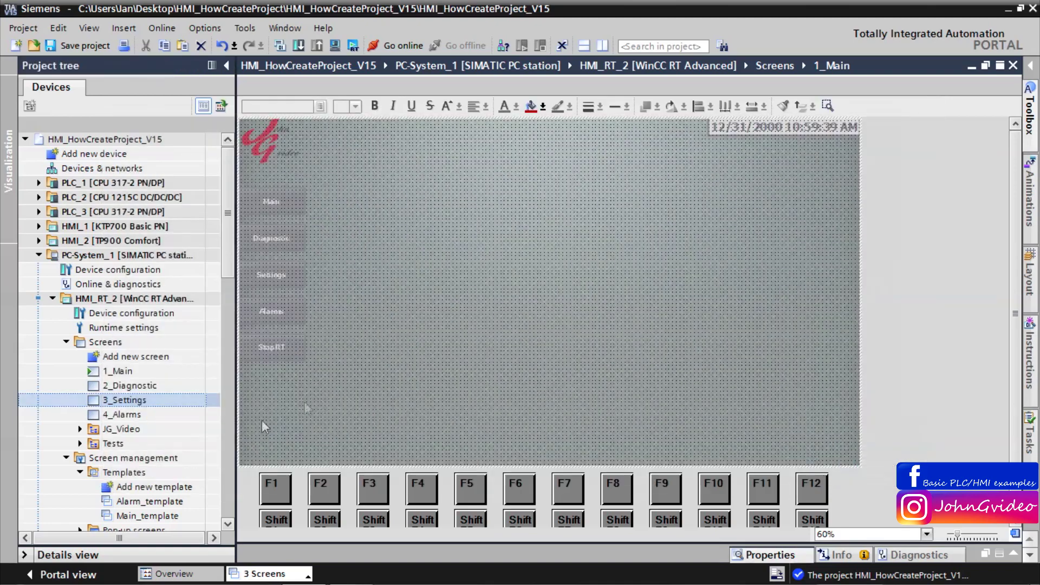
Assign Alarm_template to 4_Alarms, save the project, and open 4_Alarms.
left_click(124, 415)
right_click(120, 419)
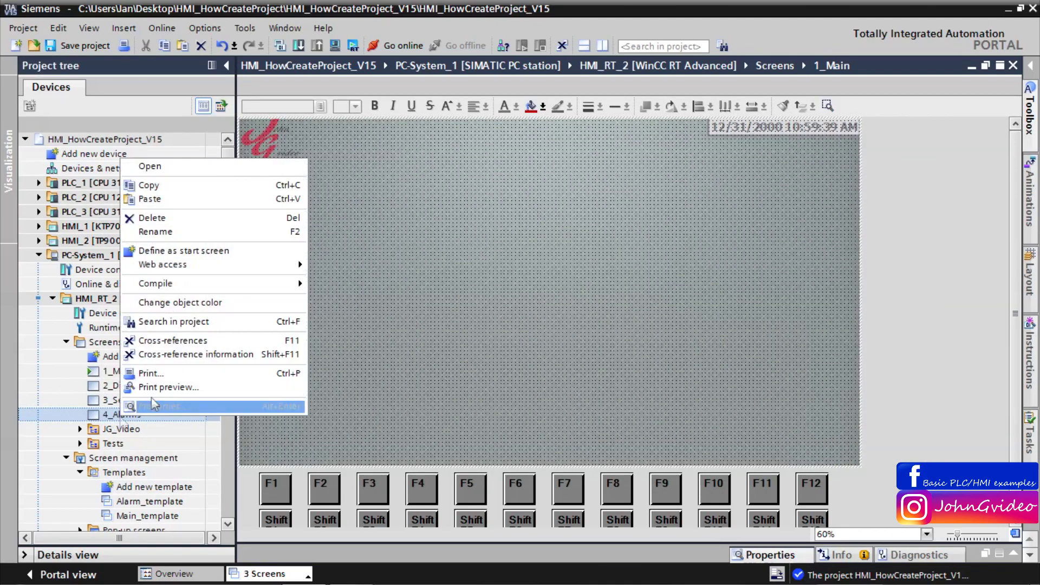
left_click(138, 405)
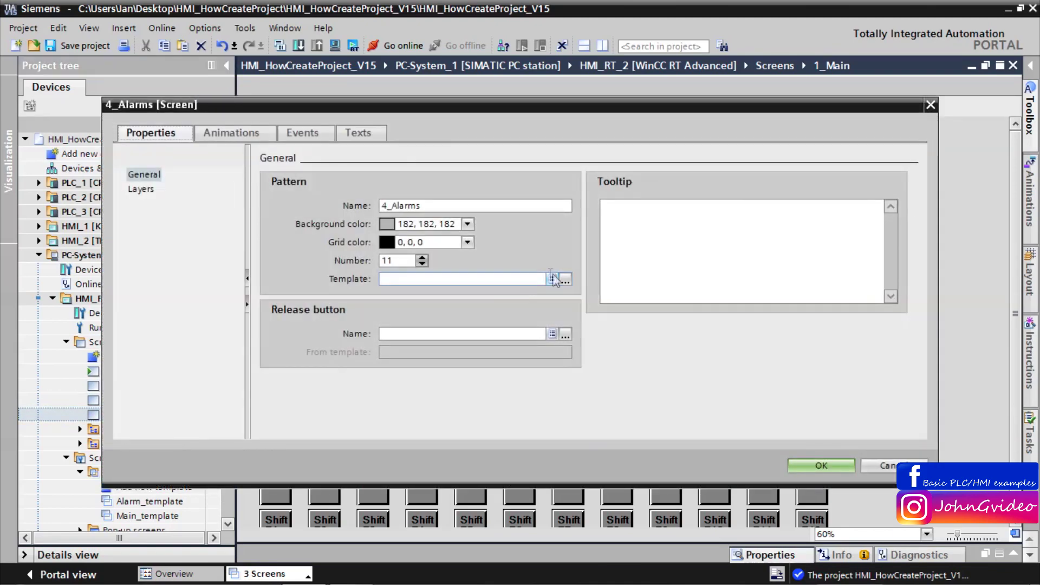
left_click(552, 278)
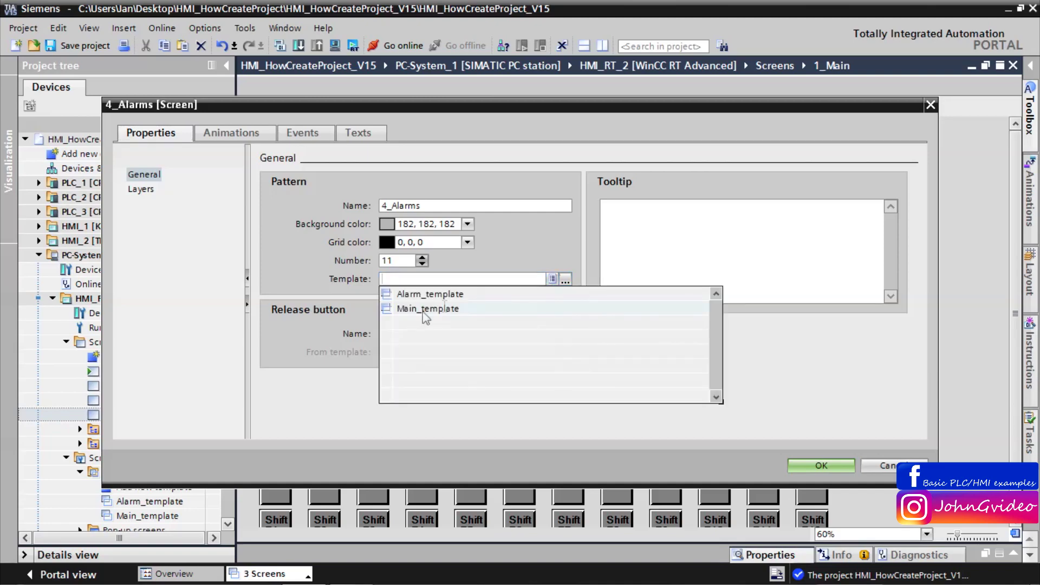
left_click(423, 295)
left_click(808, 459)
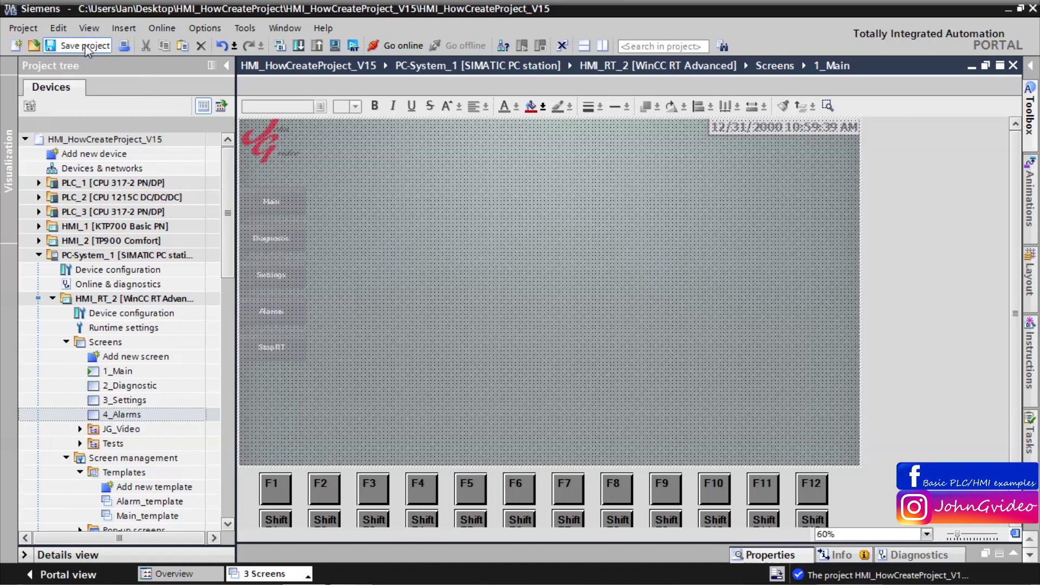
double_click(122, 415)
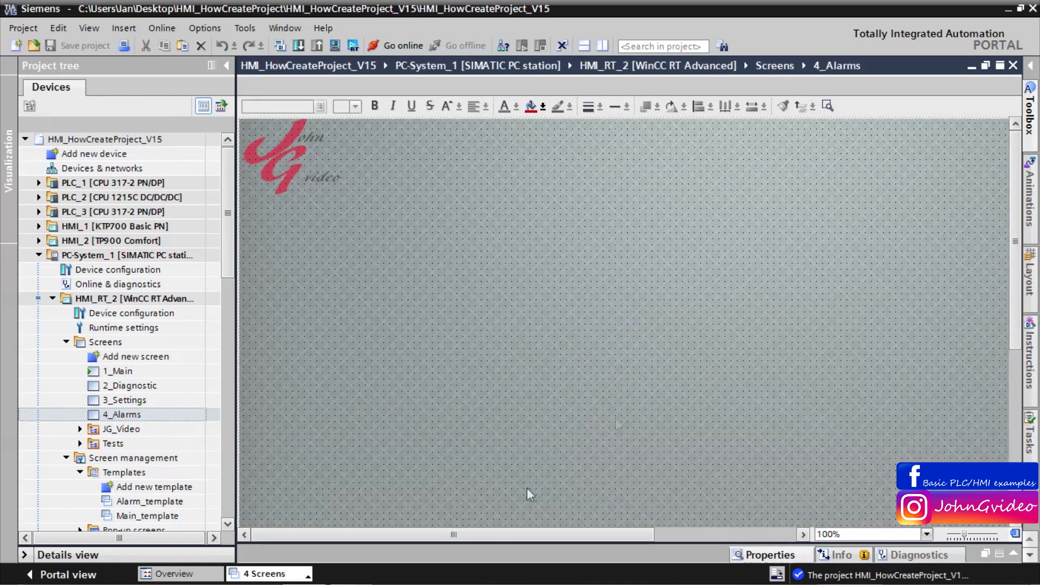
left_click_drag(558, 534, 575, 535)
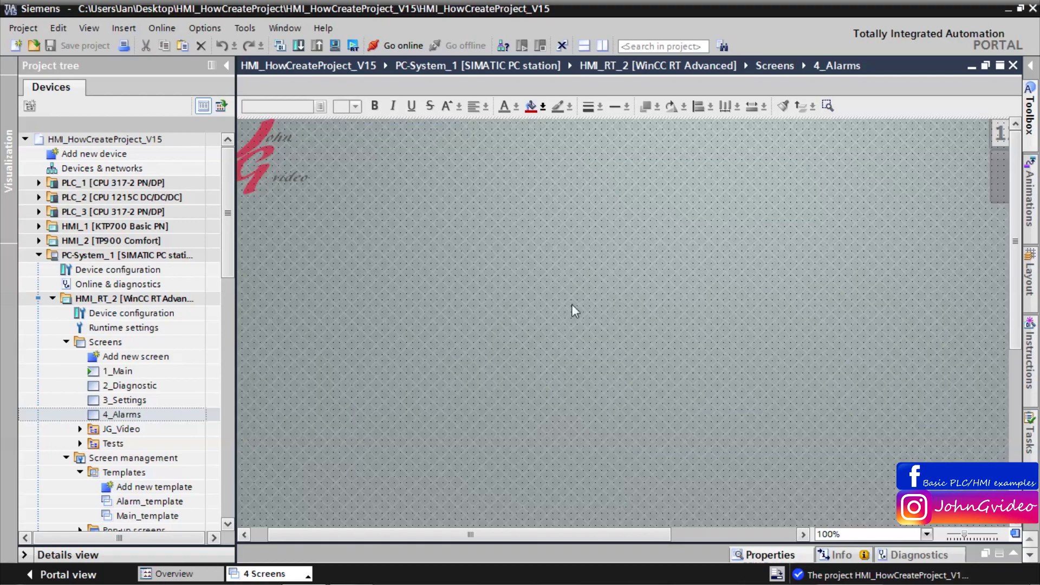
Check 3_Settings' template, then return to the 4_Alarms screen in the editor.
scroll(571, 304, "down", 2)
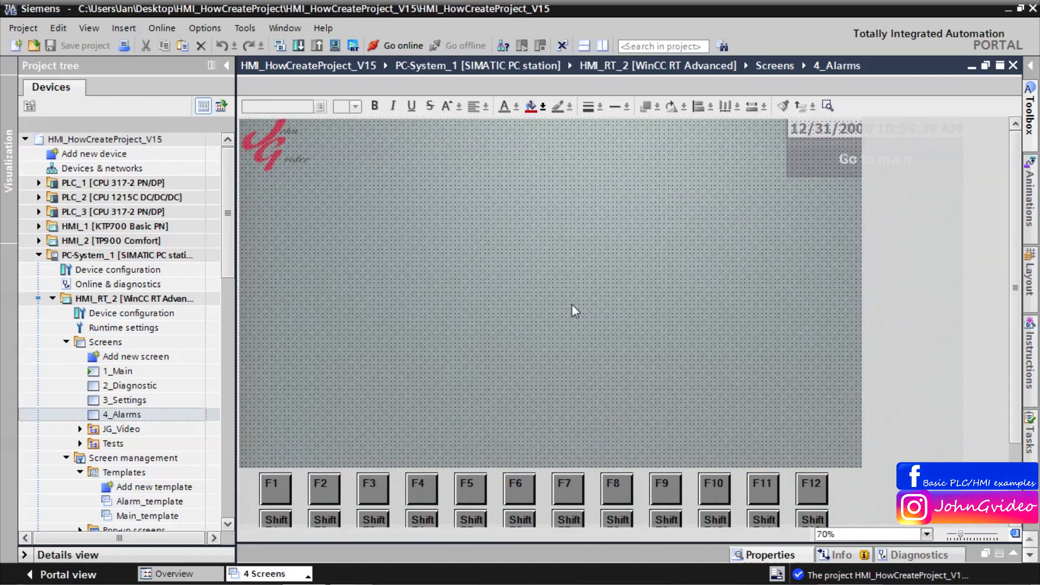
scroll(571, 304, "down", 1)
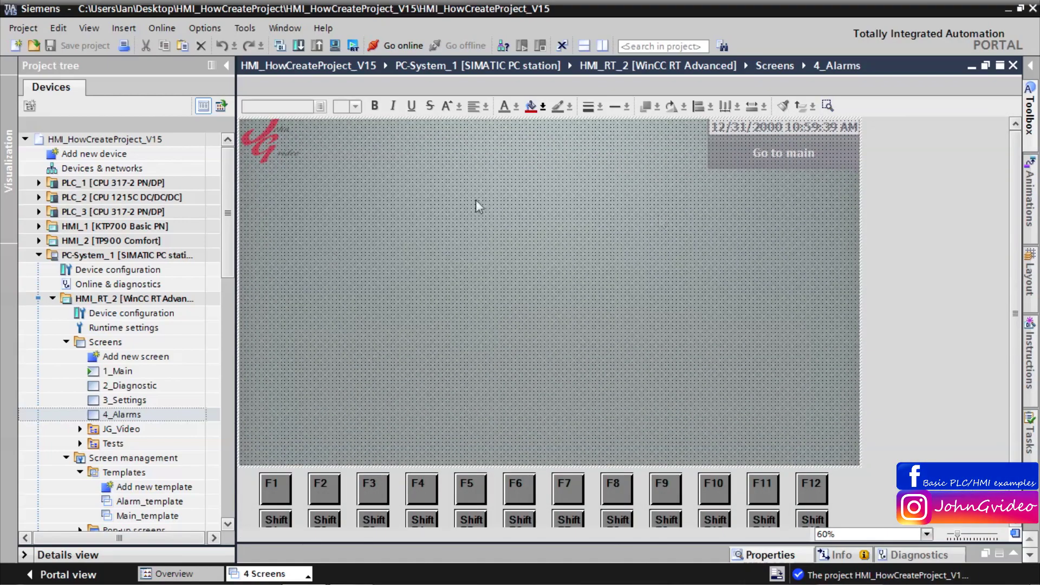
double_click(122, 400)
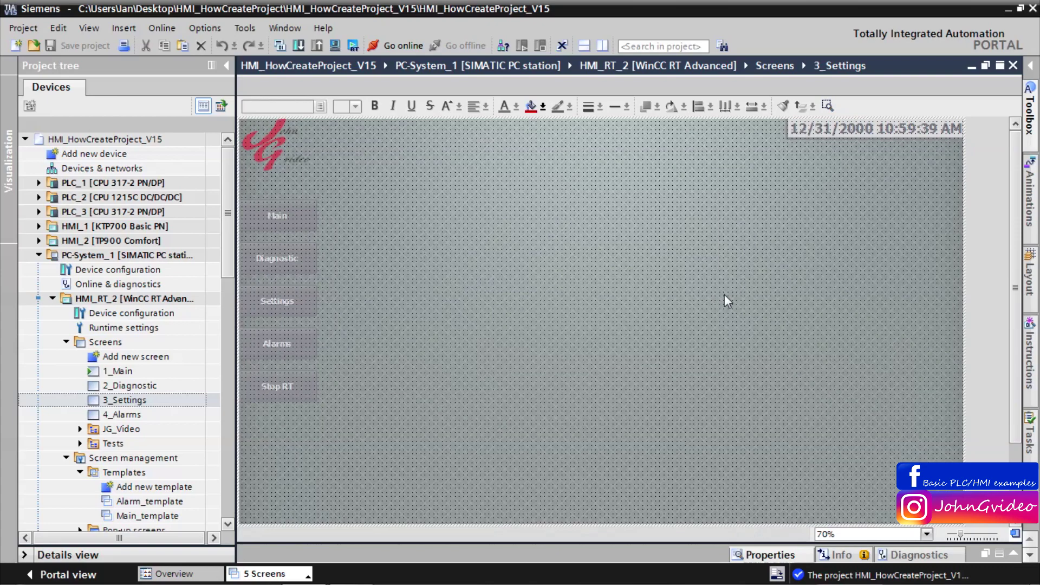
double_click(118, 414)
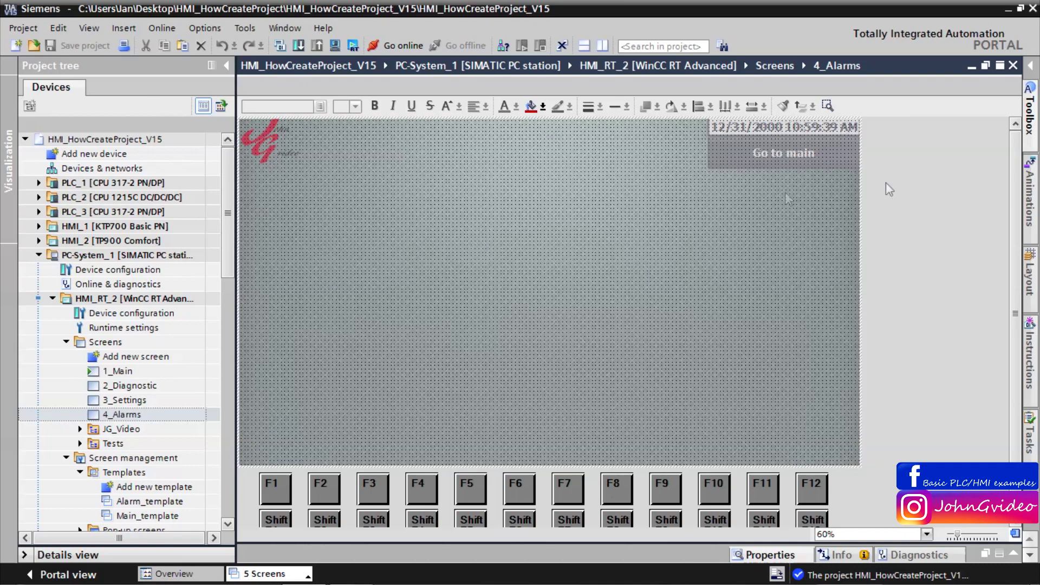
Place an Alarm view control on 4_Alarms and set its Layout X position to 0.
left_click(1032, 68)
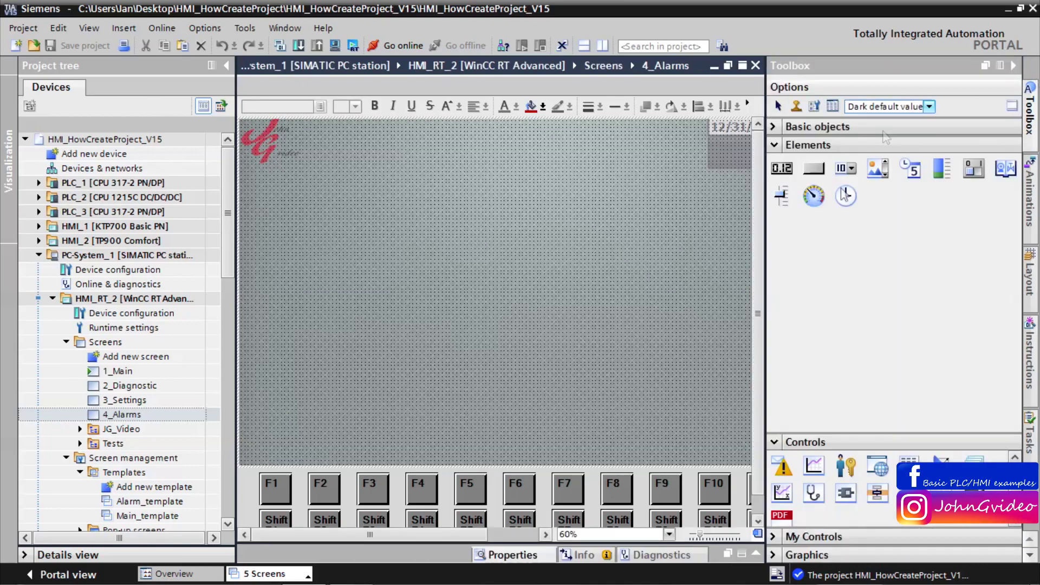
left_click(775, 145)
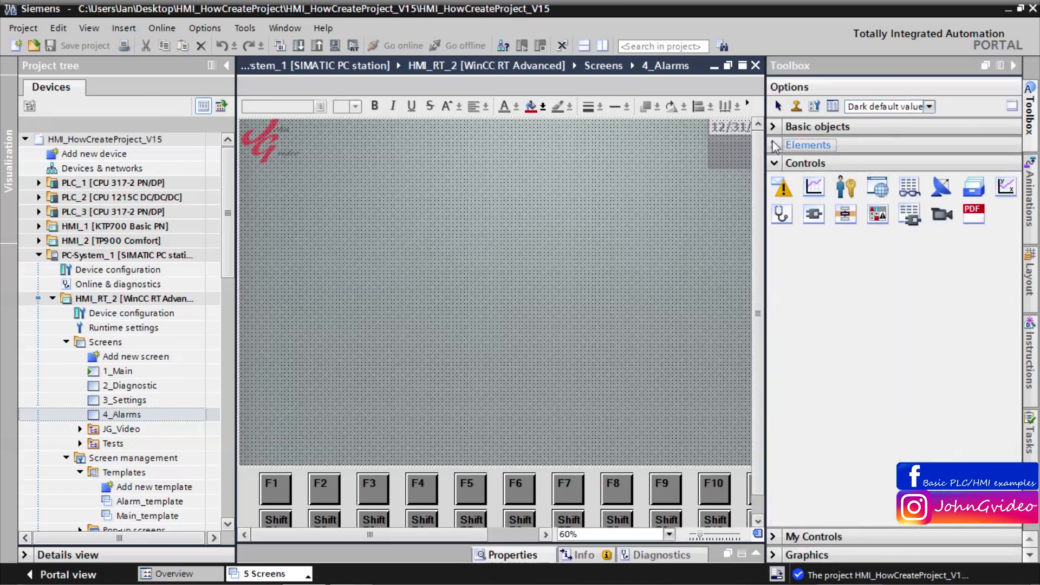
left_click(782, 187)
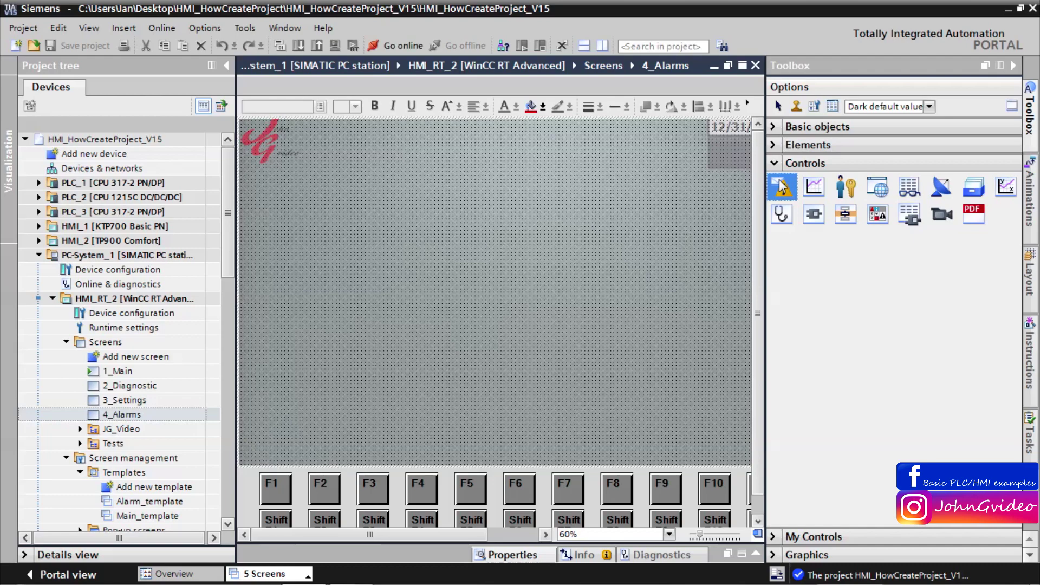
left_click(456, 253)
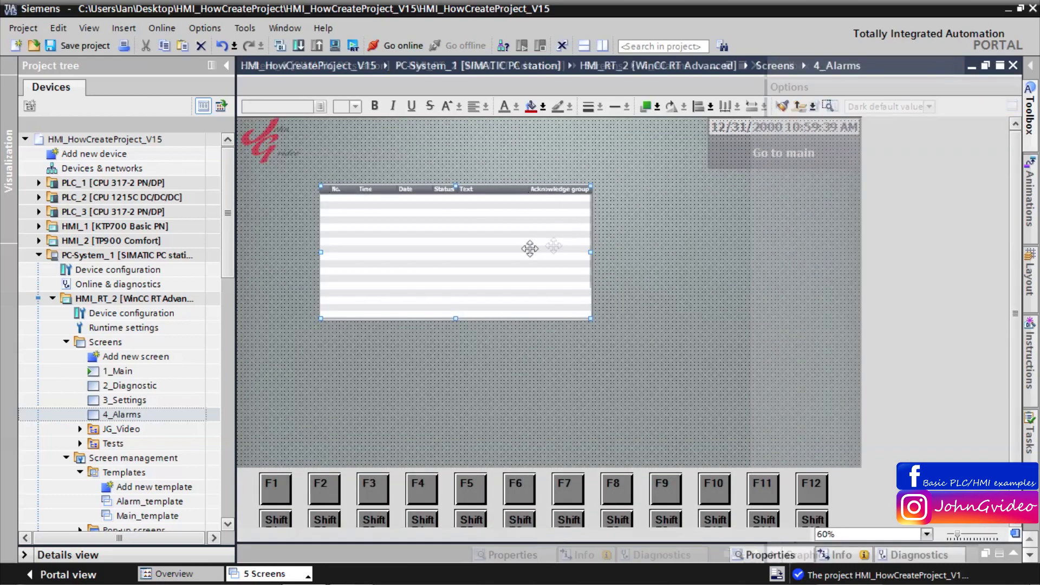
right_click(547, 255)
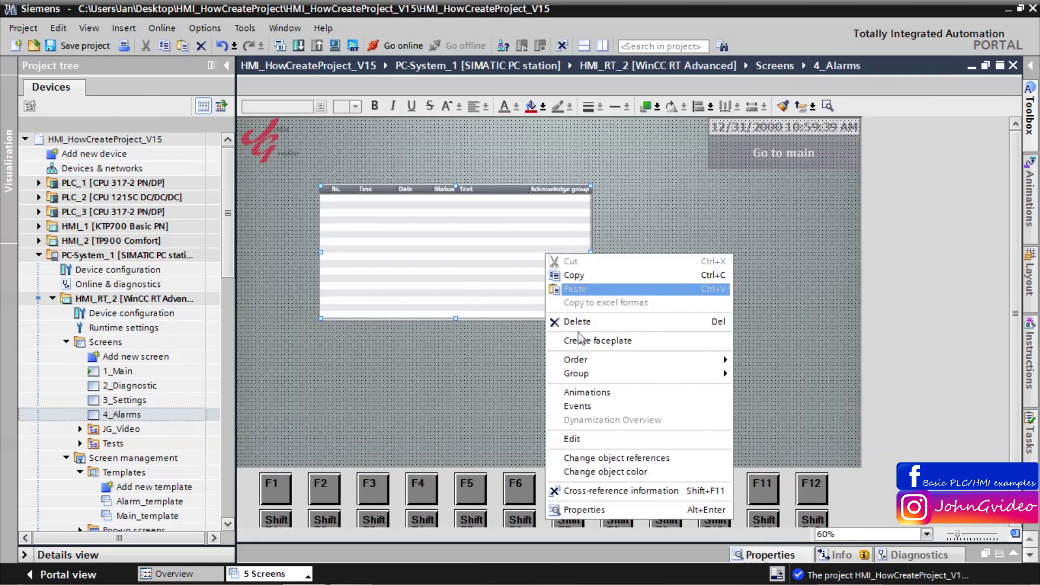
left_click(588, 509)
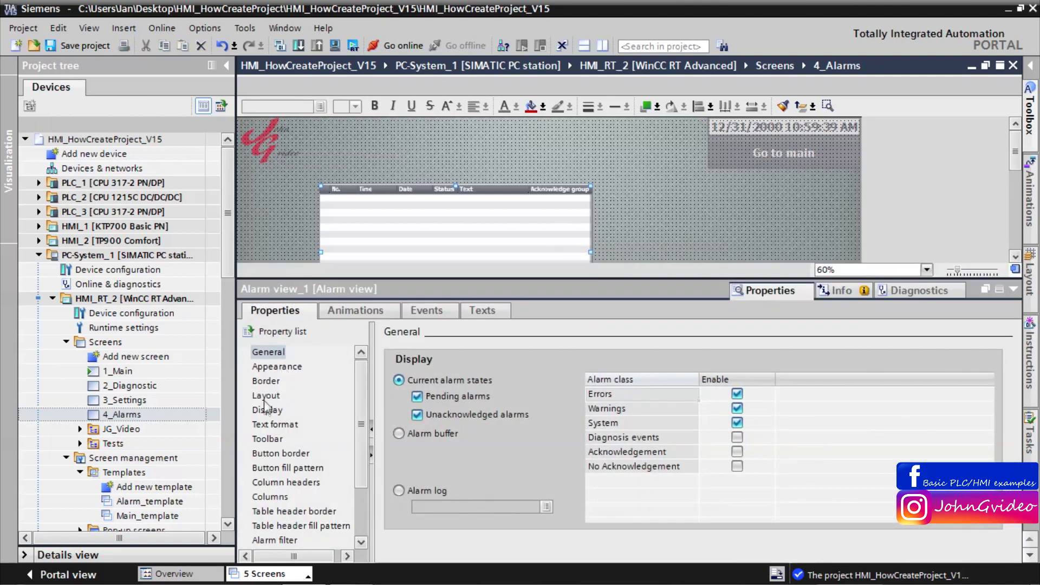
left_click(266, 395)
left_click(449, 379)
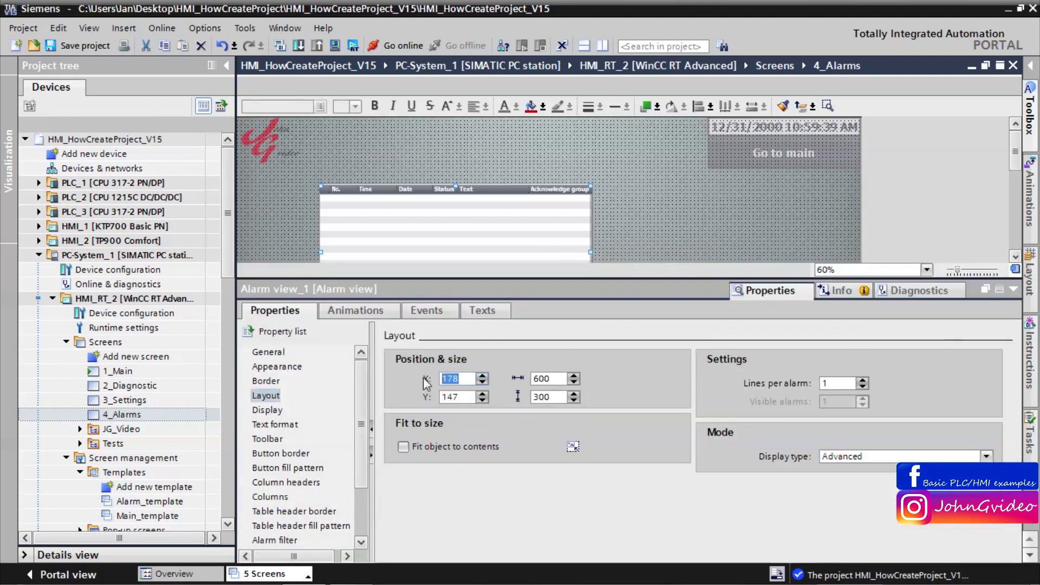
type("0")
key("Return")
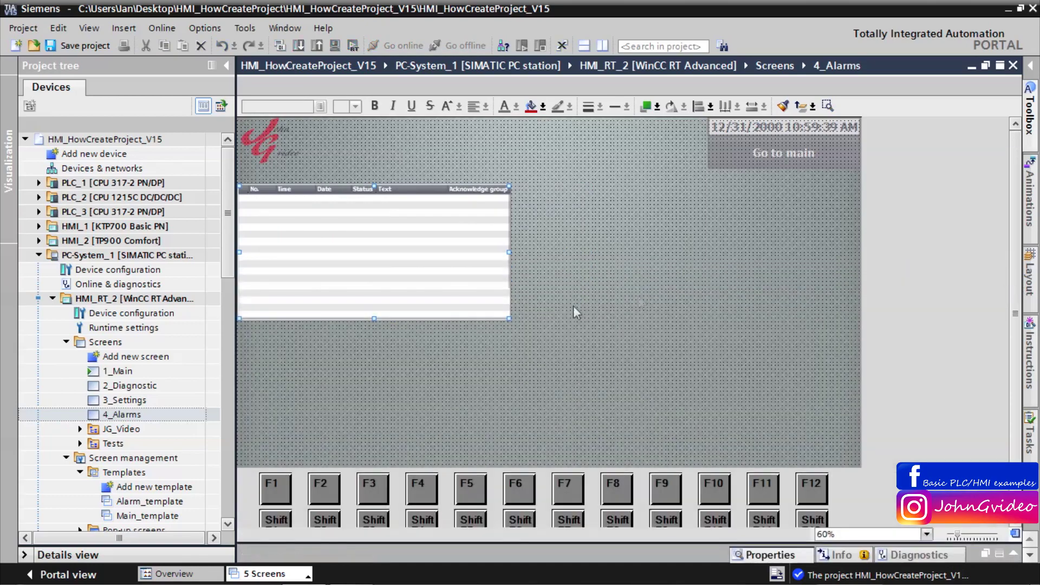
Stretch the alarm view to fill the screen below the header, then close 4_Alarms.
left_click_drag(373, 319, 360, 464)
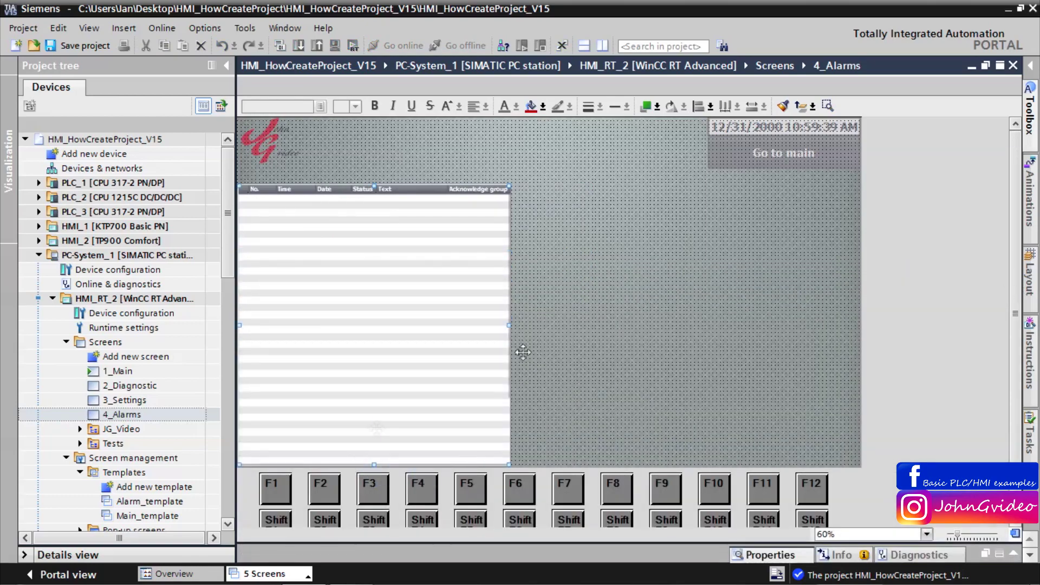
left_click_drag(510, 325, 859, 332)
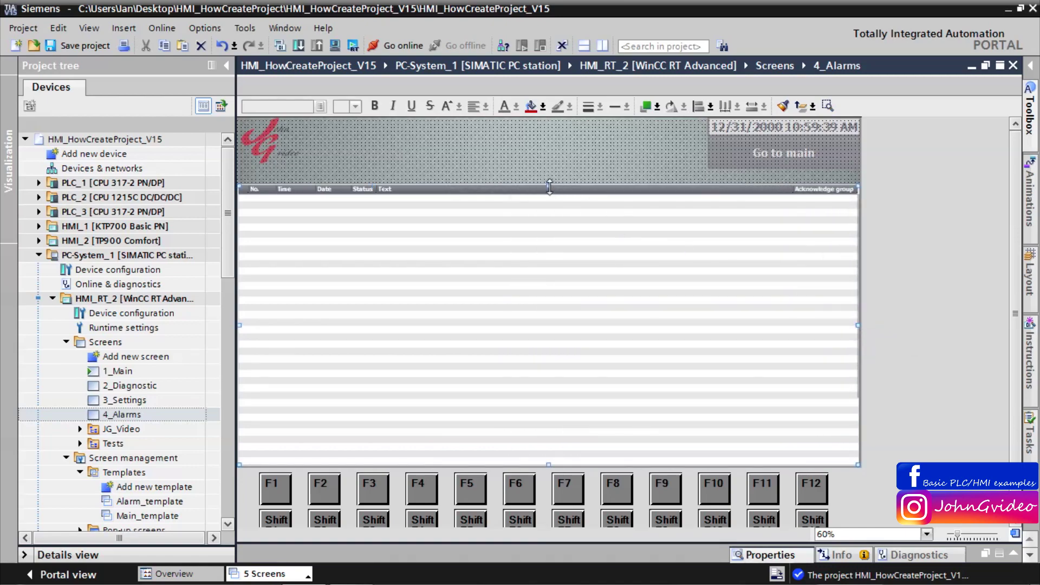
left_click_drag(549, 186, 545, 172)
left_click(450, 152)
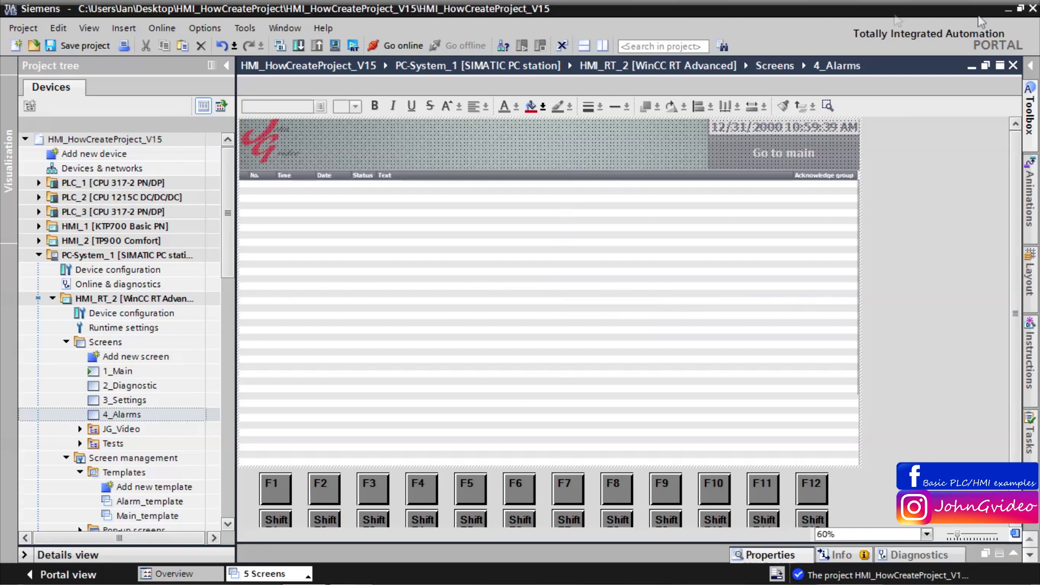
left_click(1013, 65)
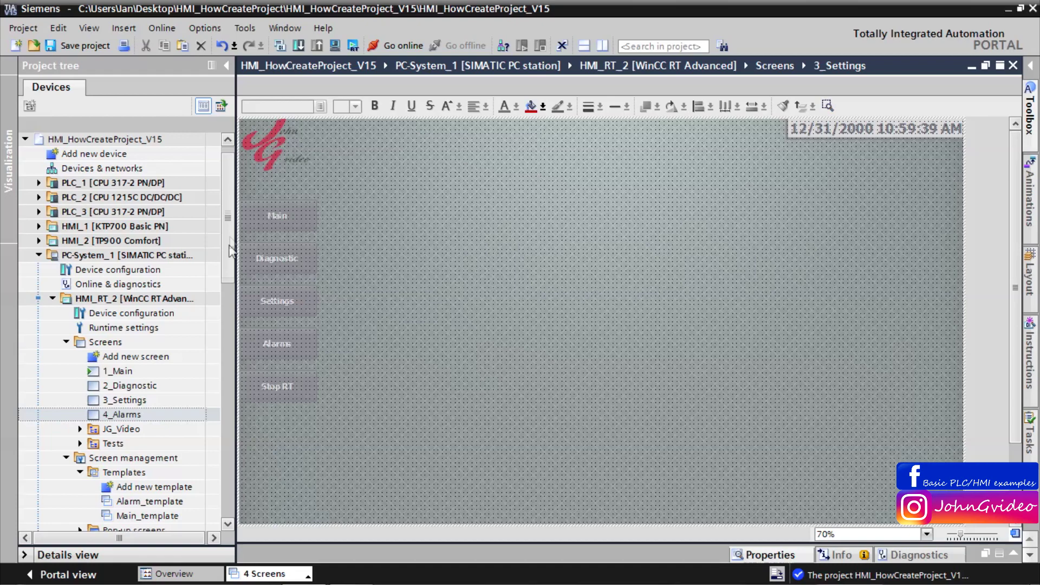
Bring up the Release event of Alarm_template's Go to main button.
scroll(230, 249, "down", 3)
left_click(268, 575)
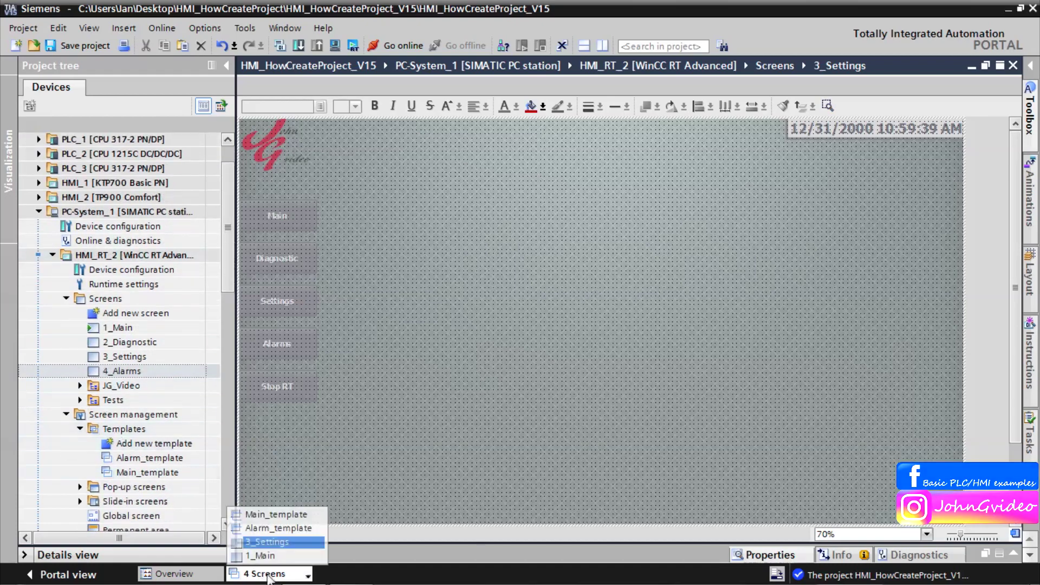
left_click(278, 528)
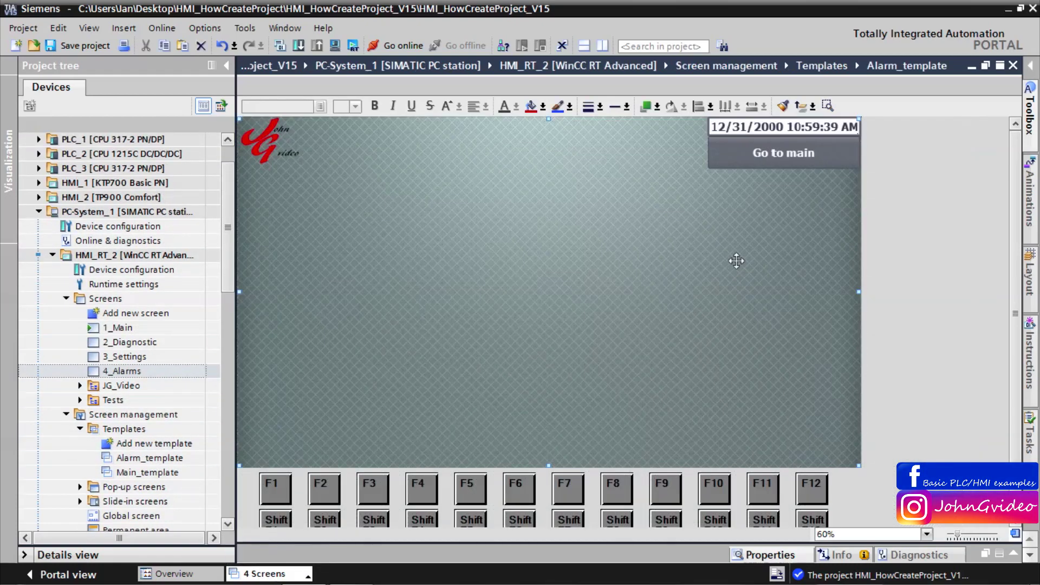
right_click(757, 155)
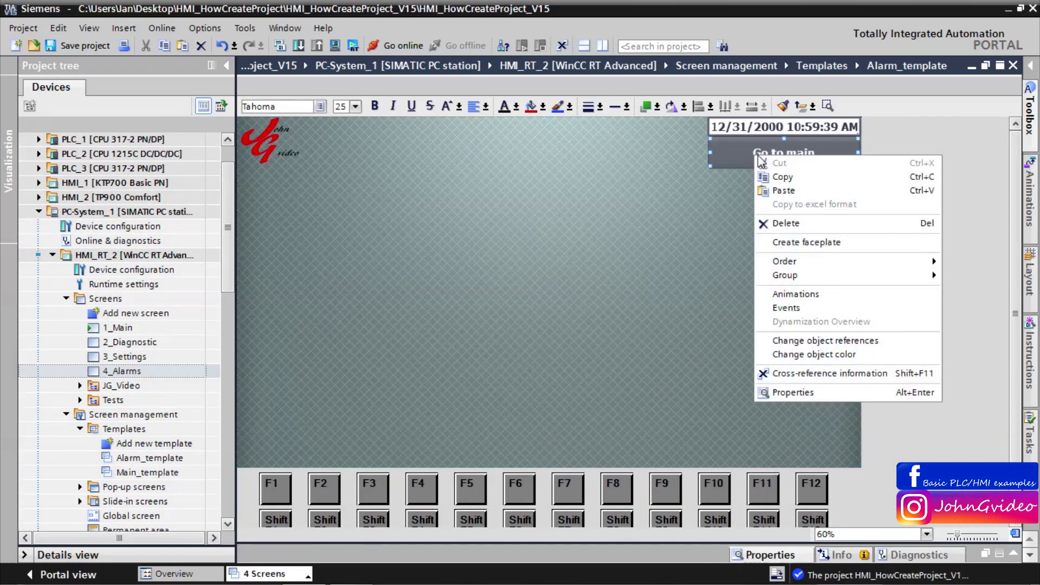
left_click(789, 313)
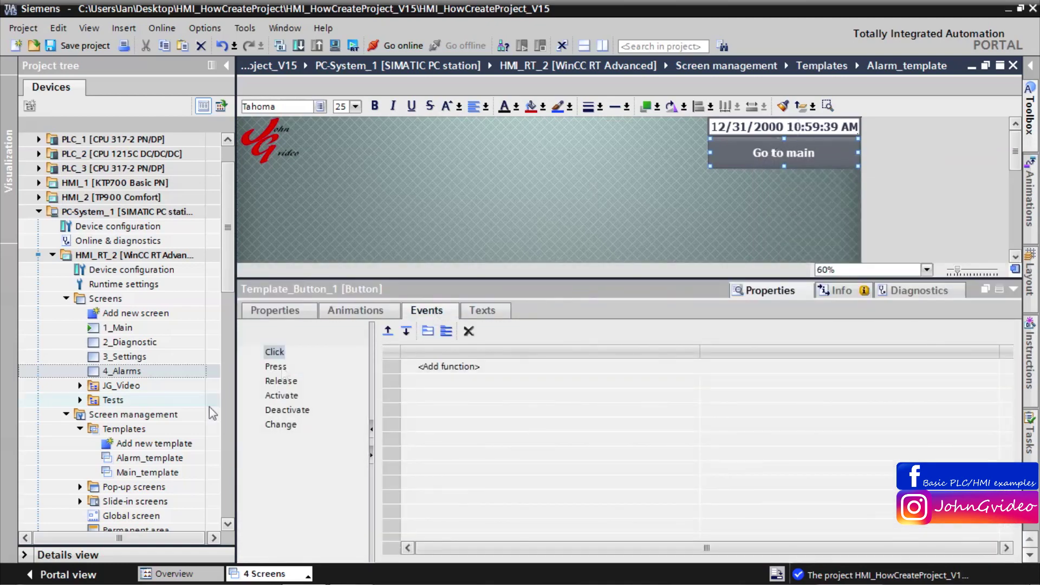
left_click(281, 382)
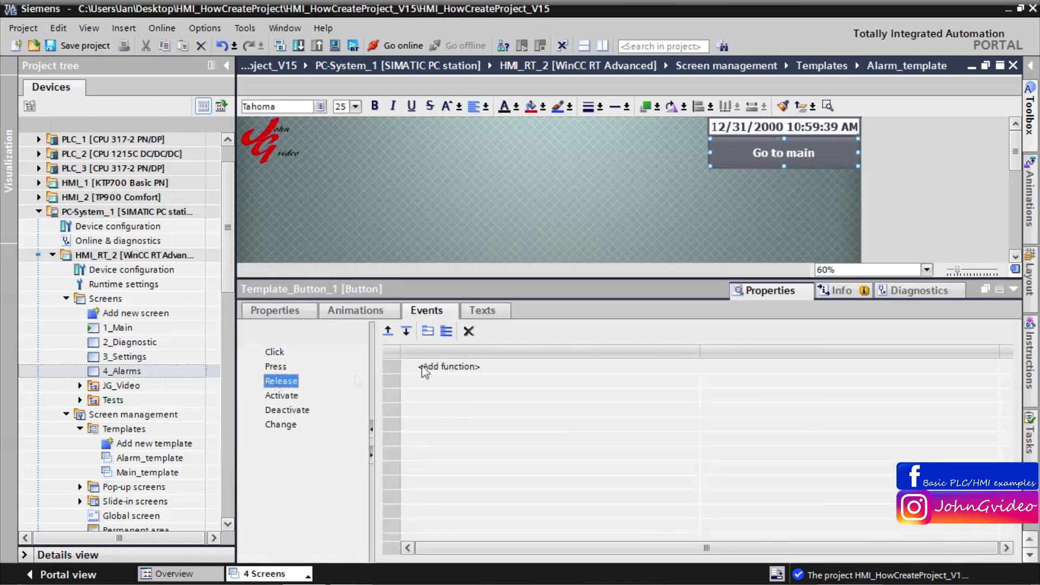
Add ActivateScreen with screen name 1_Main to the Release event.
left_click(473, 371)
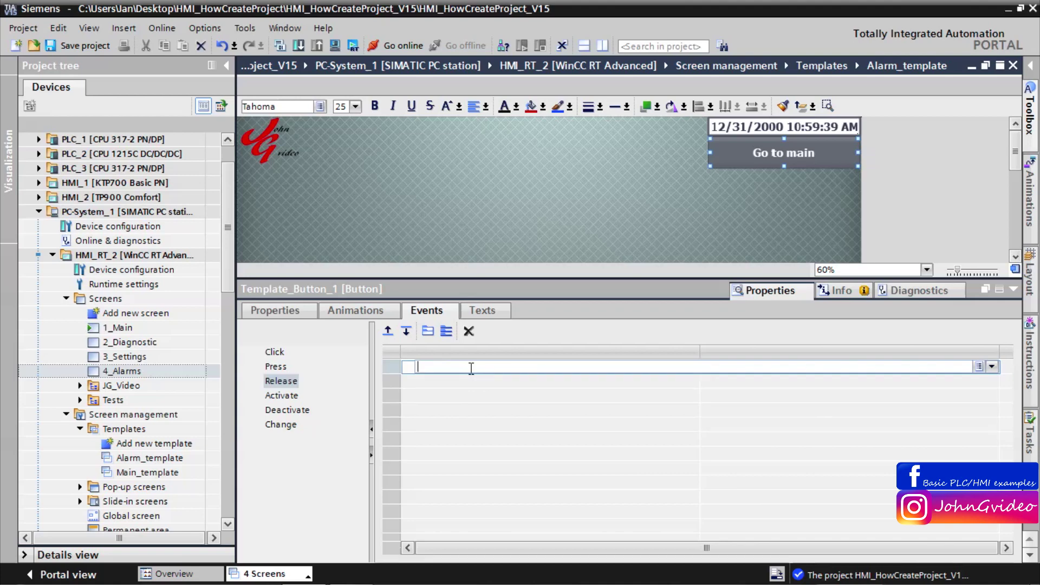
type("acti")
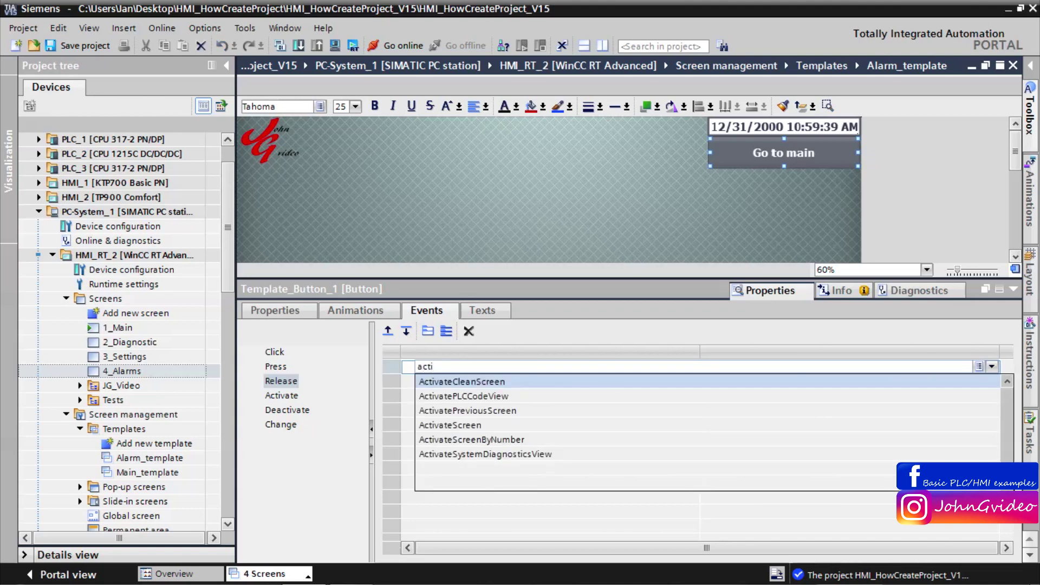
left_click(477, 426)
left_click(746, 380)
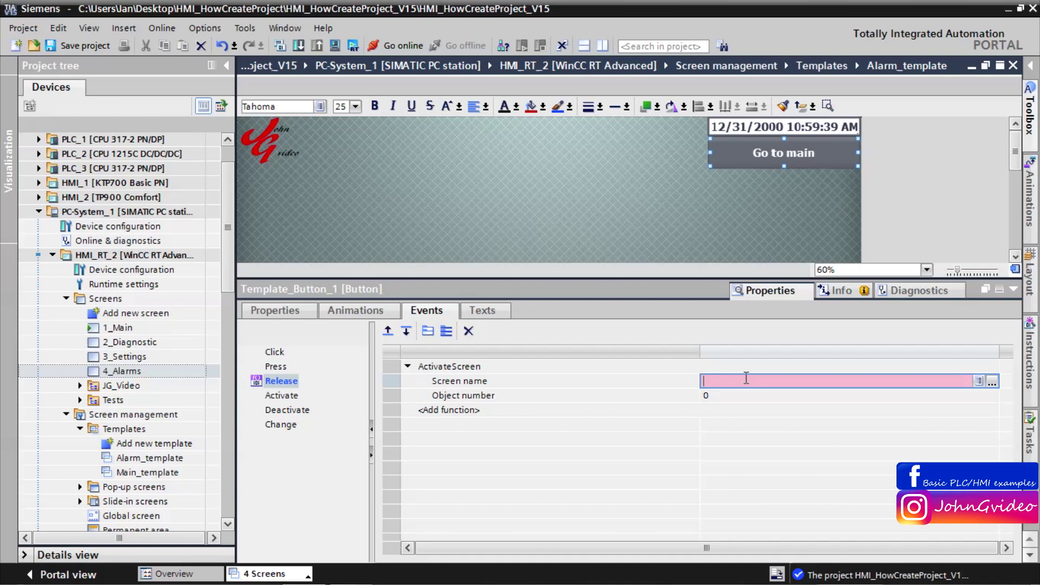
left_click(728, 401)
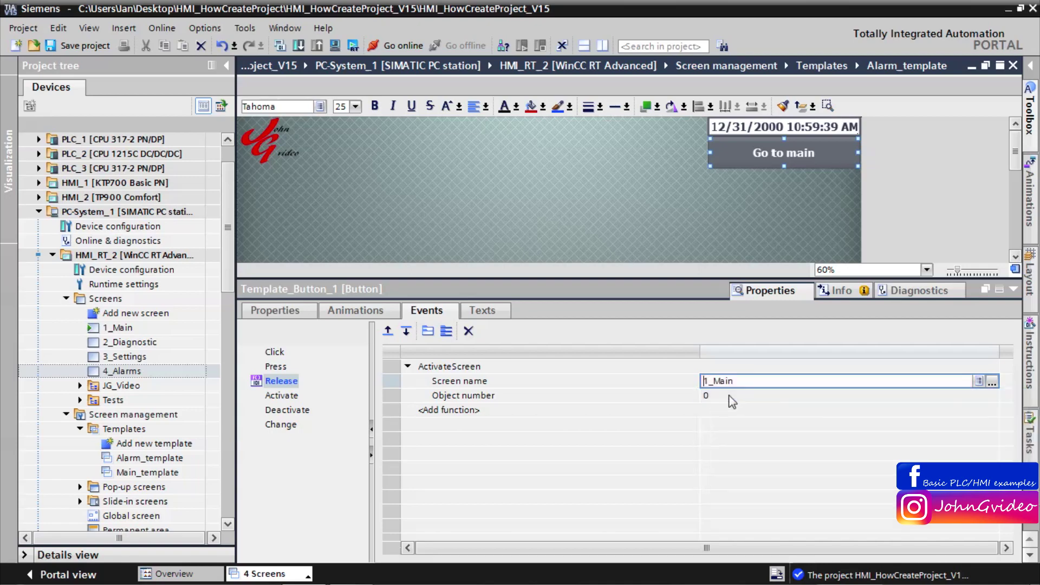
left_click(566, 181)
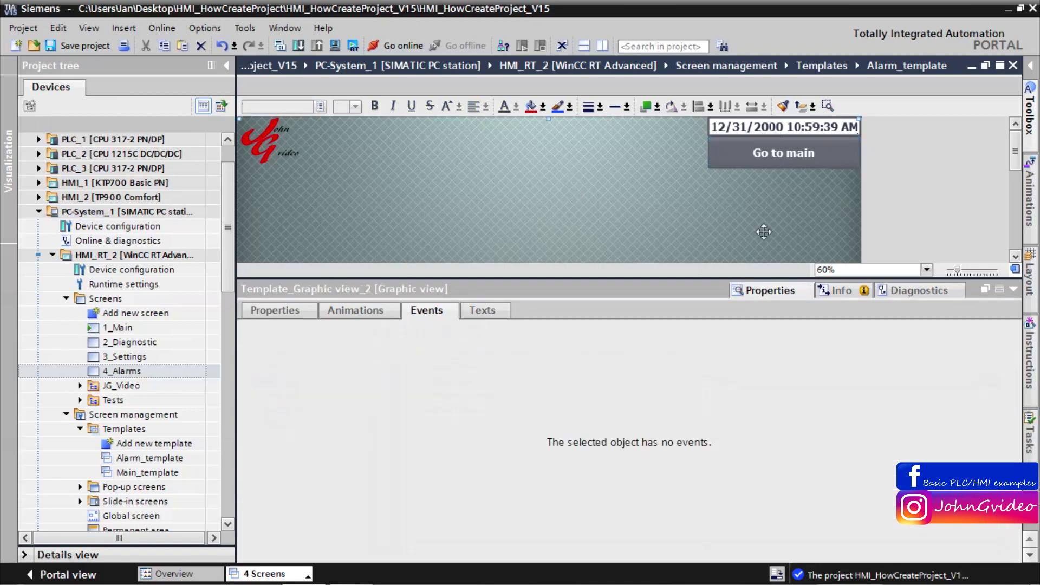
left_click(1014, 292)
left_click(261, 575)
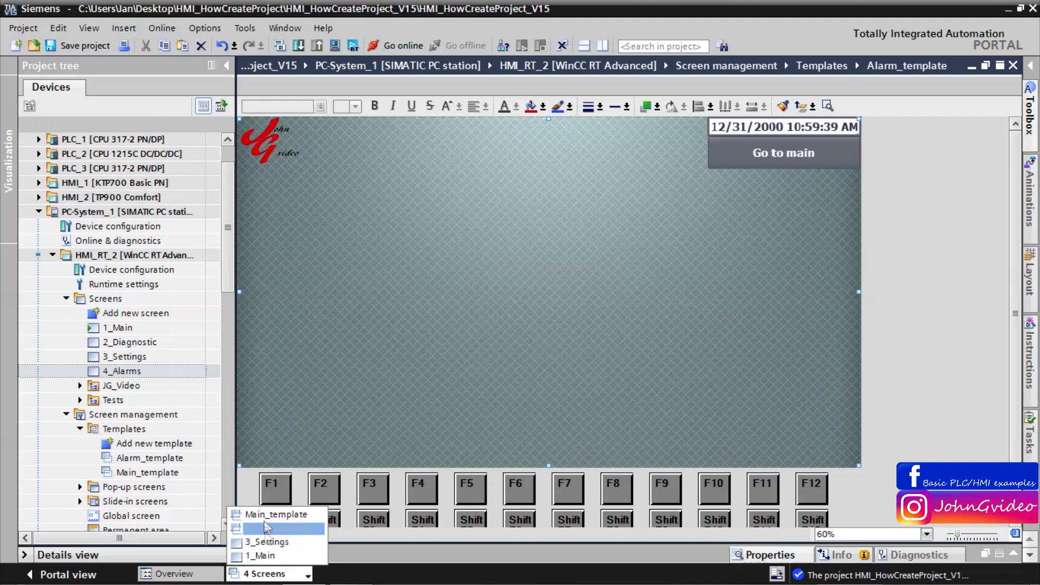
left_click(276, 513)
Give the Main button's Release event ActivateScreen to 1_Main, then copy that function.
left_click(270, 209)
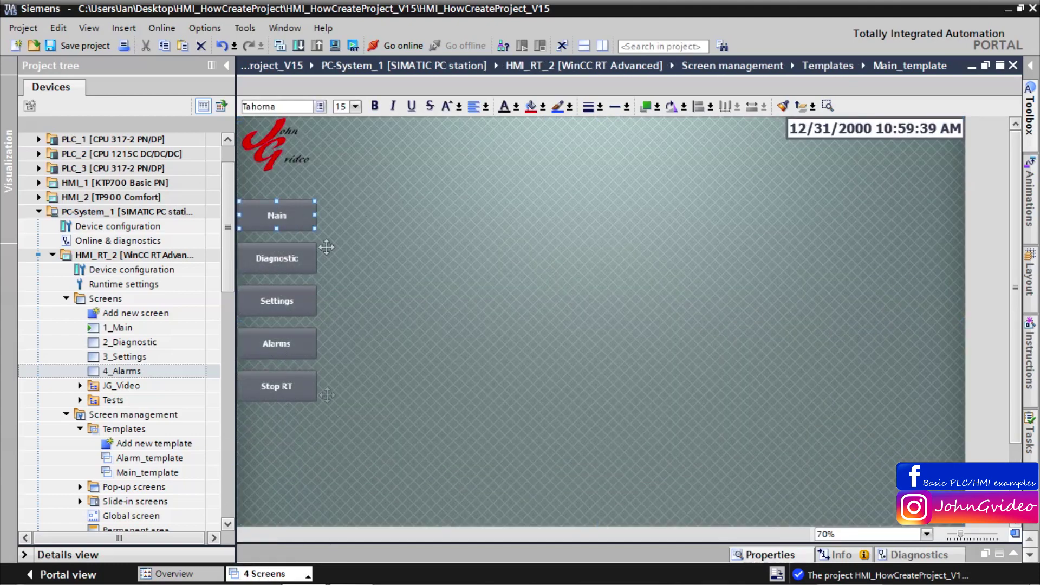
right_click(281, 216)
mouse_move(326, 341)
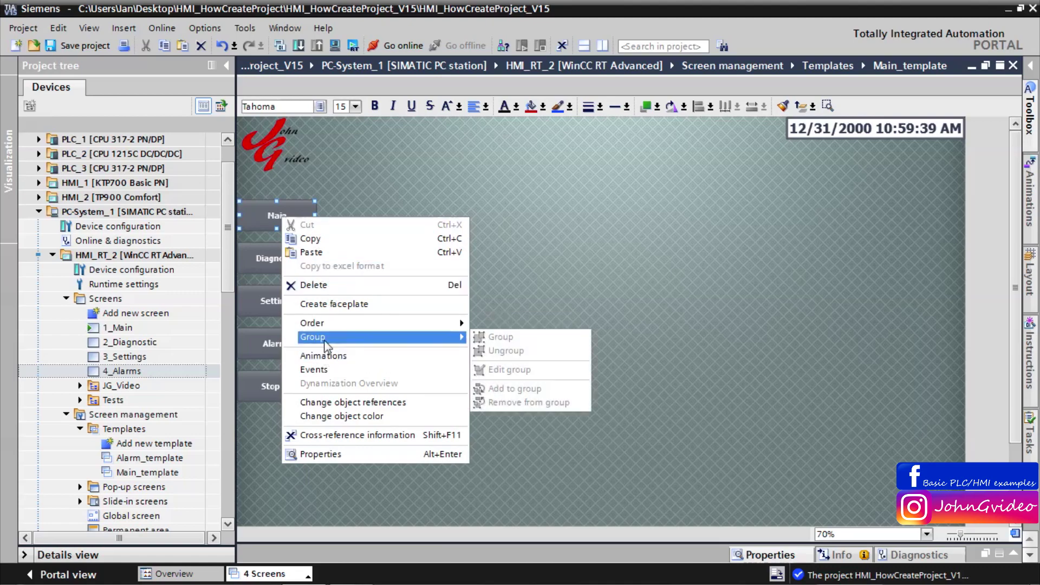
left_click(314, 369)
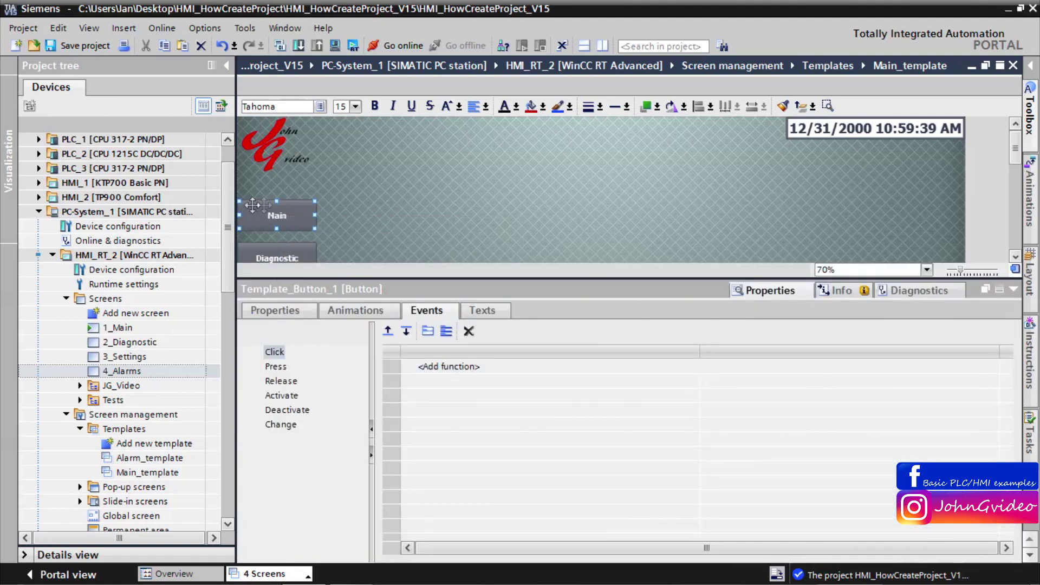
left_click(281, 380)
left_click(448, 367)
type("ac")
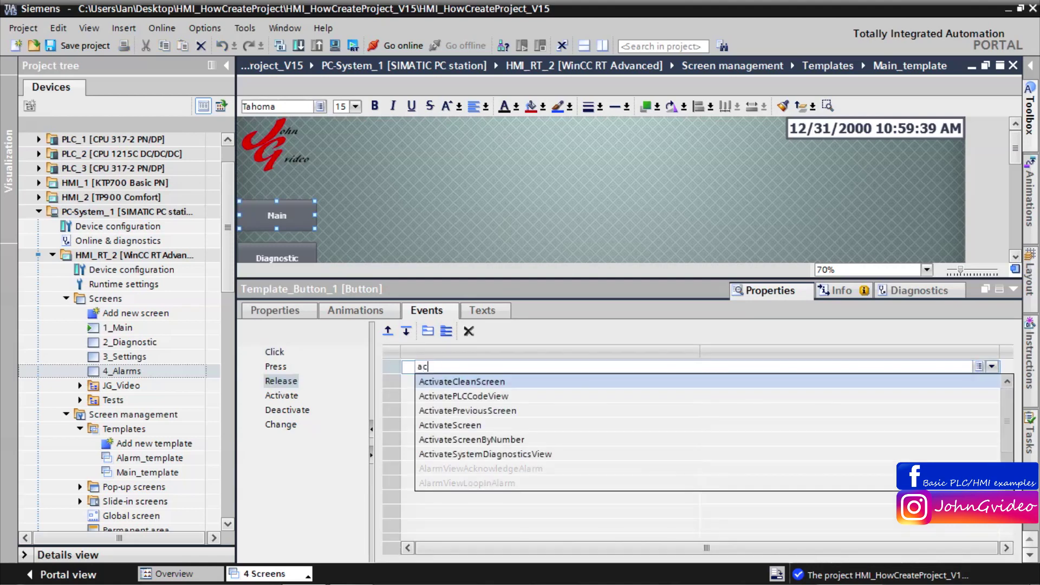
type("ti")
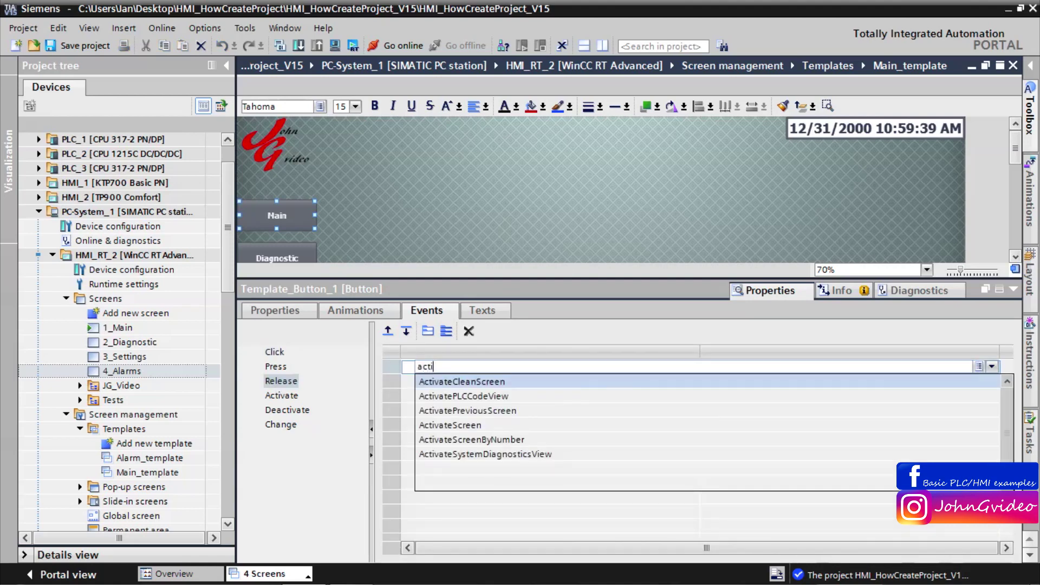
left_click(455, 426)
left_click(780, 381)
type("1")
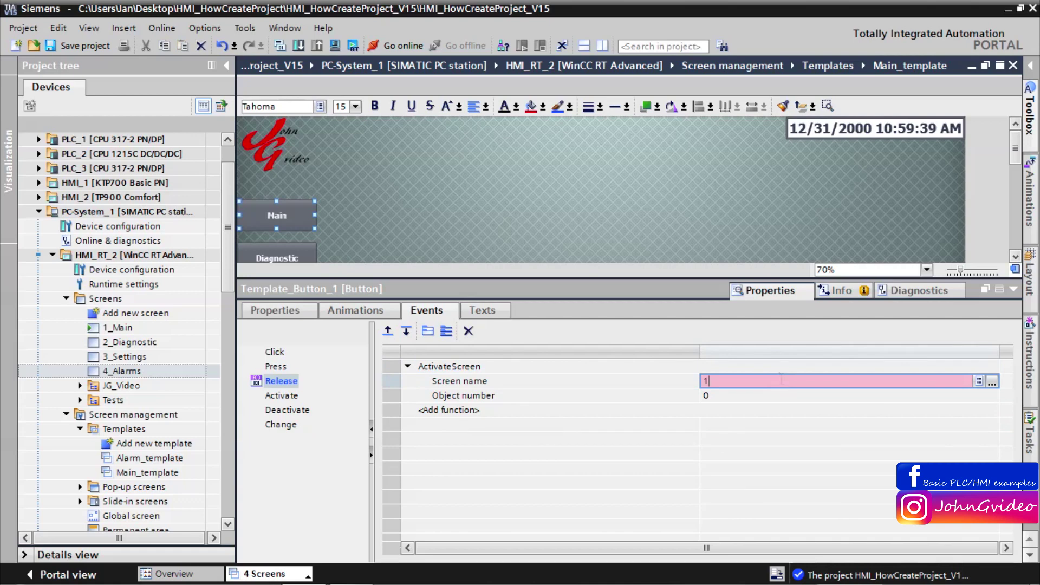
key("Return")
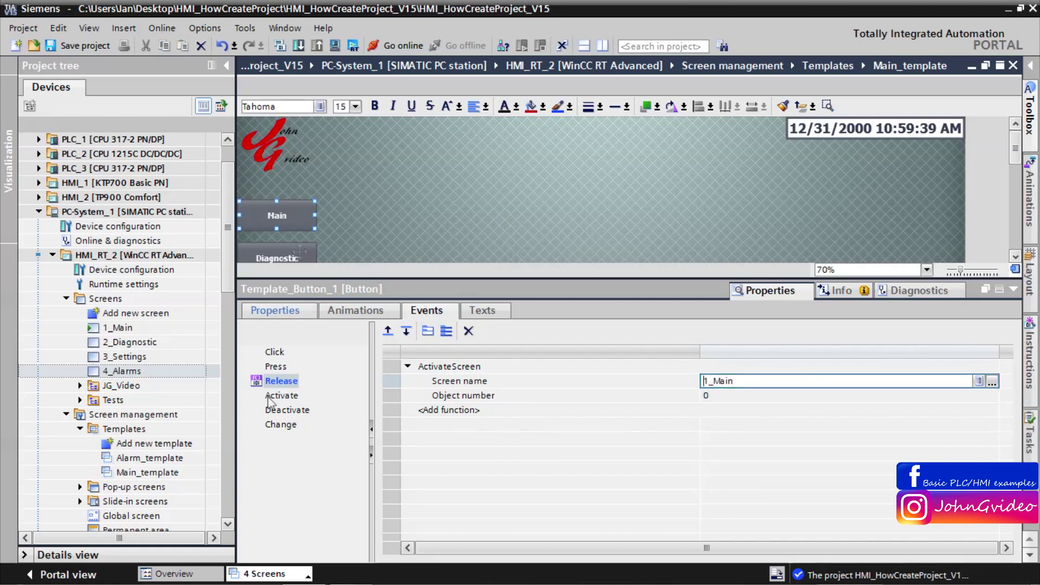
right_click(281, 381)
left_click(307, 403)
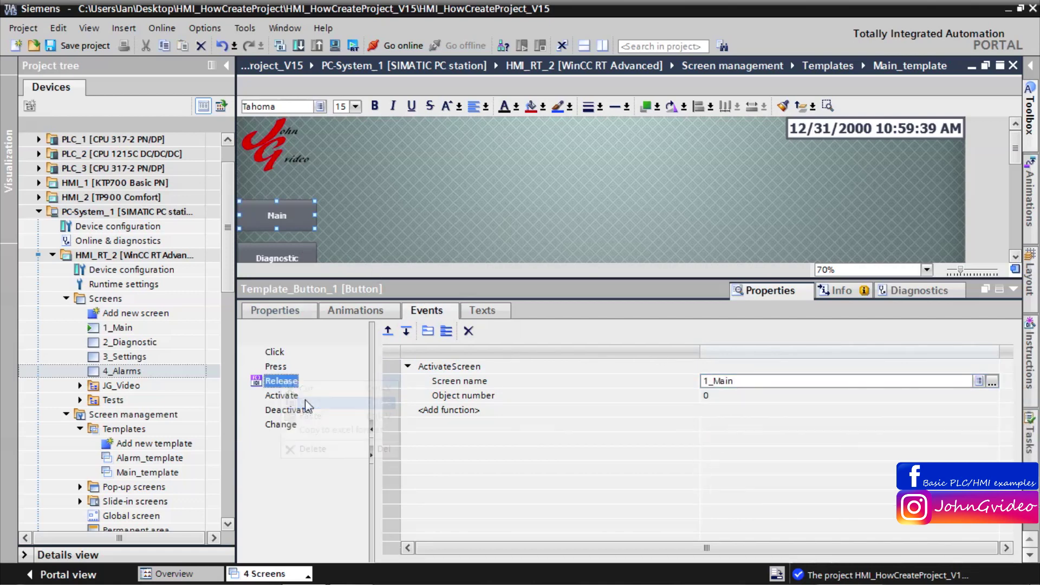
Paste ActivateScreen into the Diagnostic button's Release event, targeting 2_Diagnostic.
left_click(271, 256)
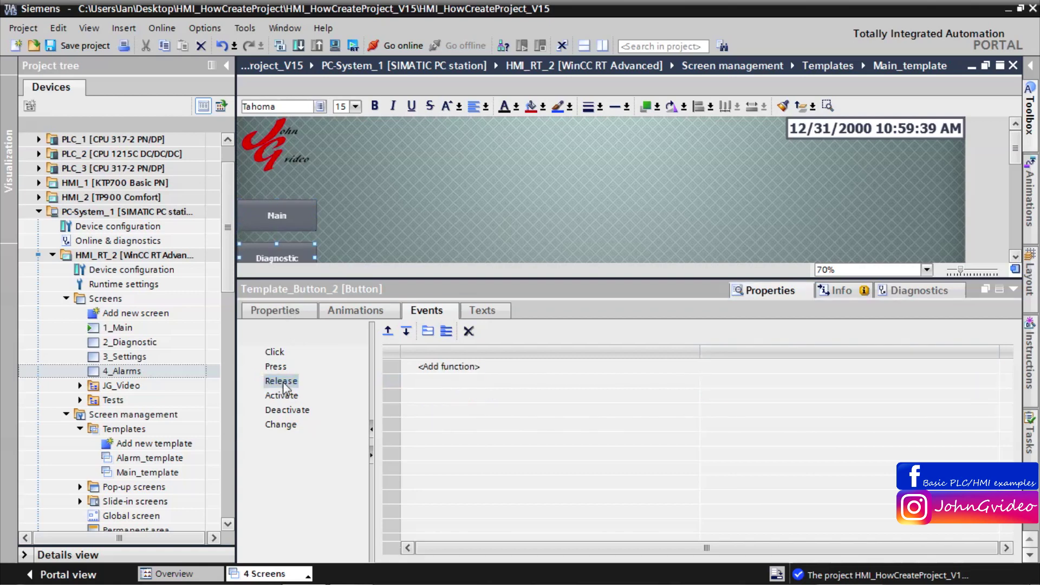
right_click(282, 381)
left_click(308, 416)
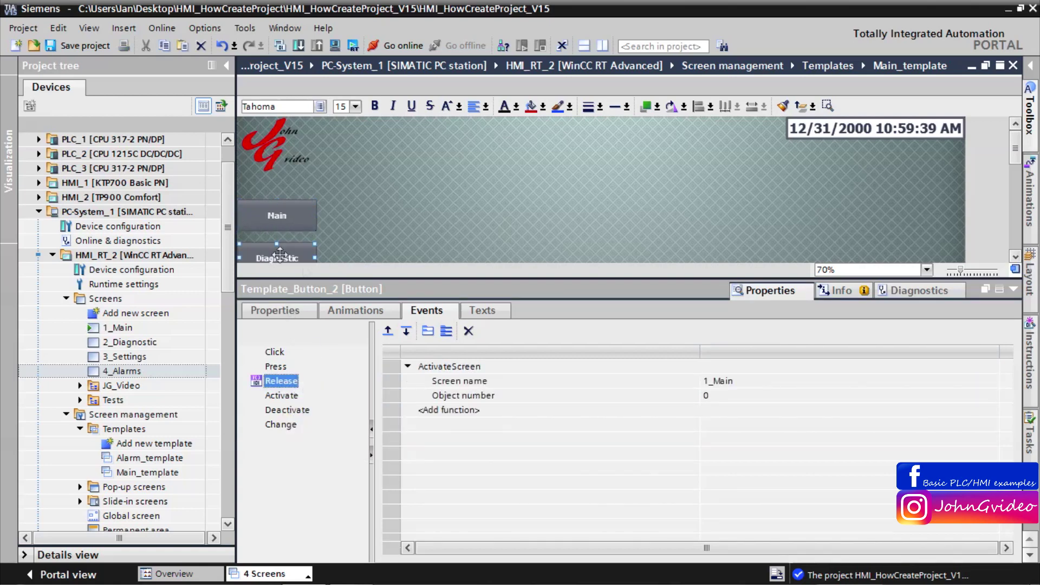
left_click(724, 382)
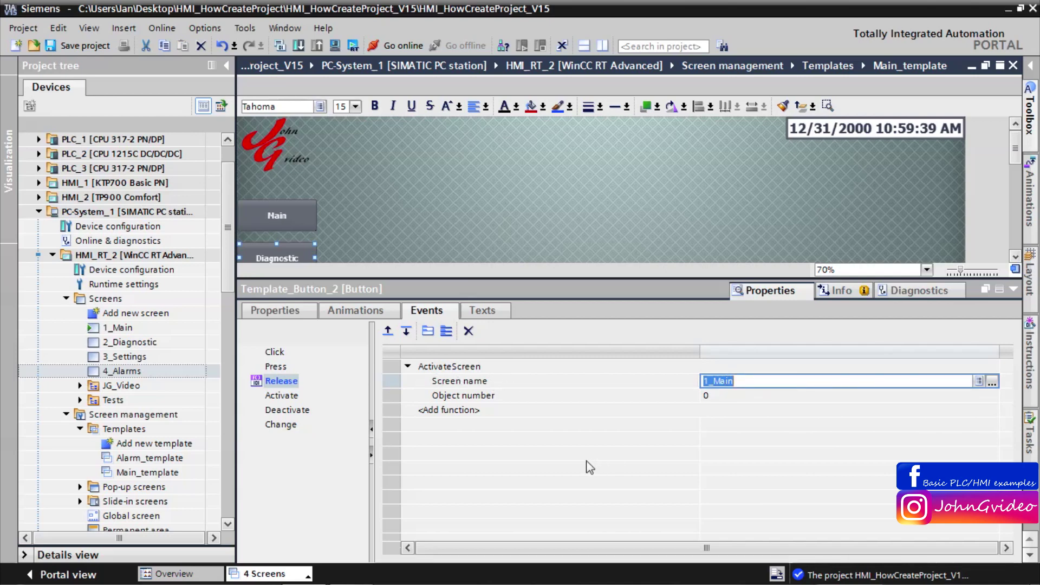
type("2")
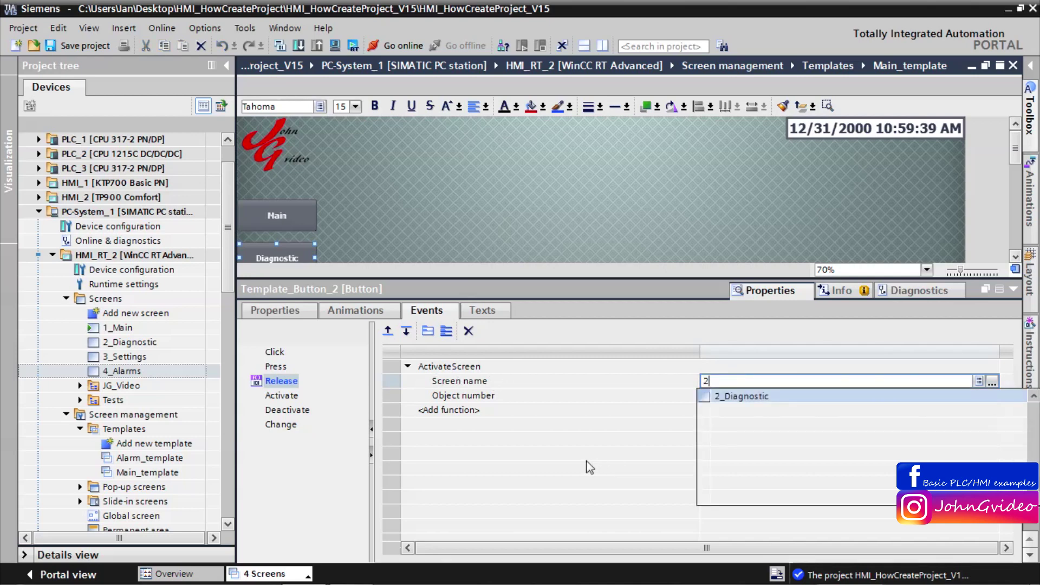
key("Return")
left_click_drag(1016, 157, 1015, 173)
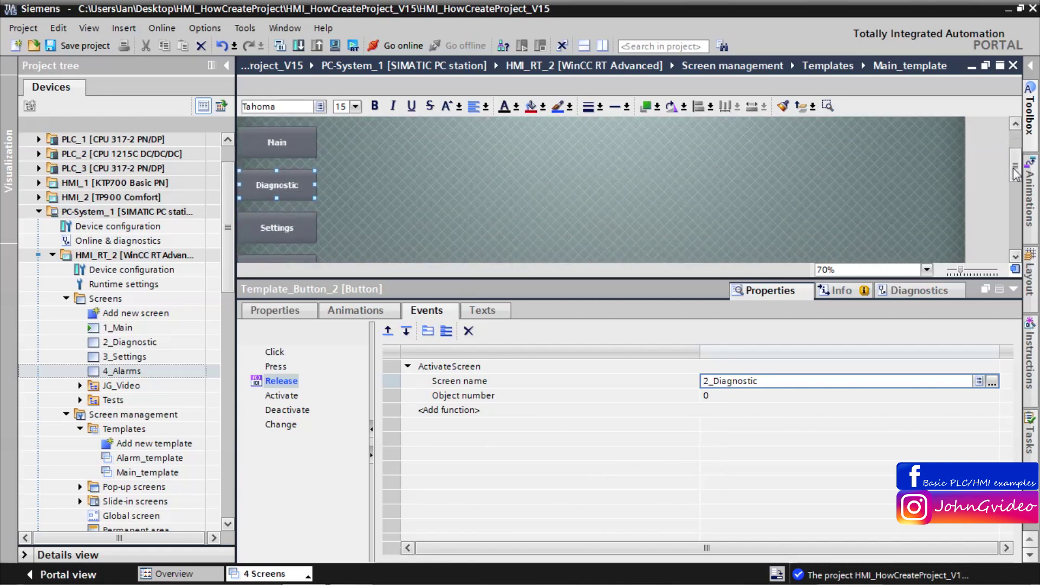
Paste ActivateScreen into the Settings button's Release event, targeting 3_Settings.
left_click(272, 232)
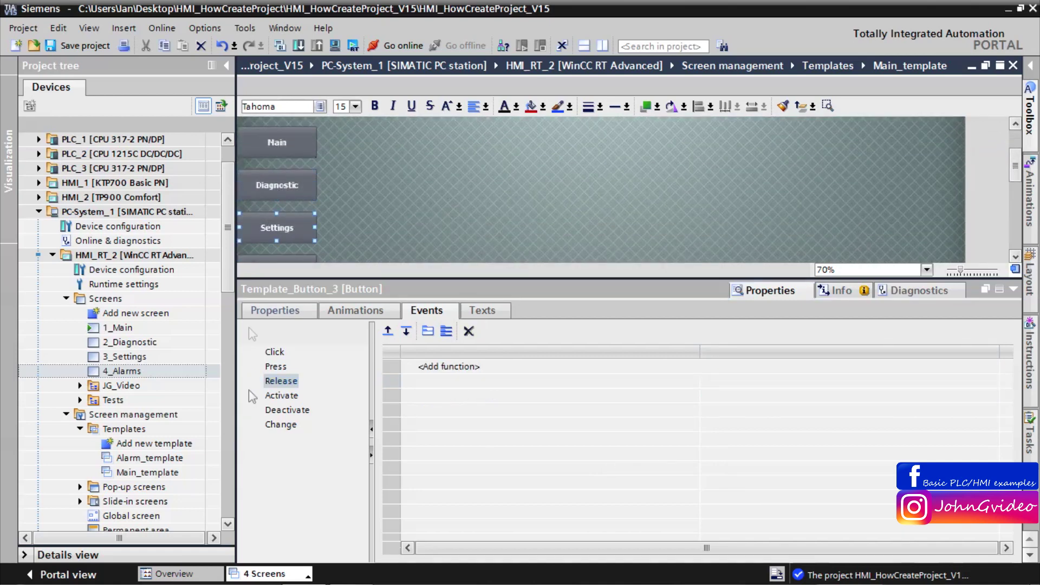
right_click(281, 384)
left_click(304, 414)
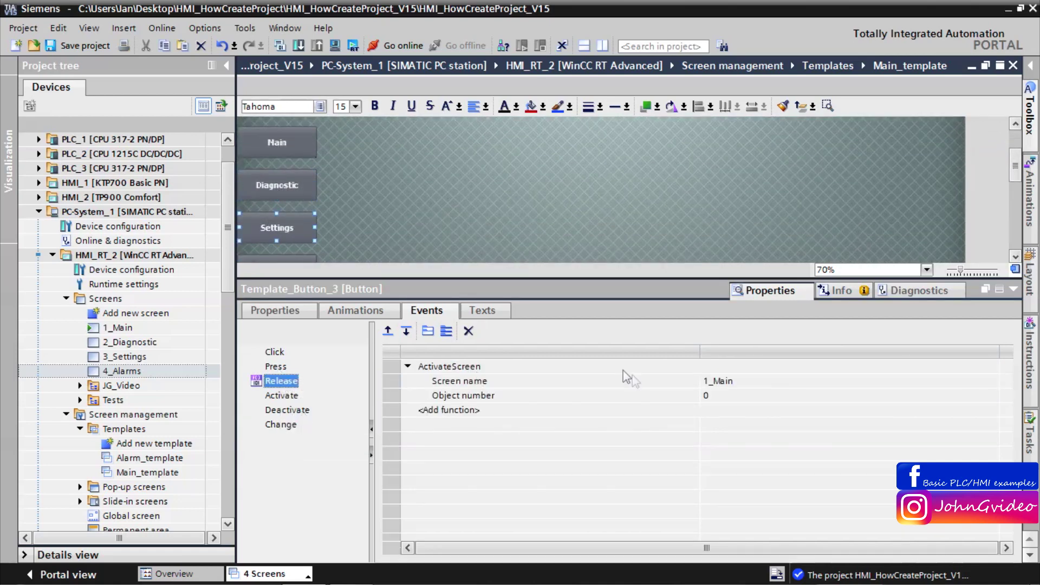
left_click(738, 381)
type("3")
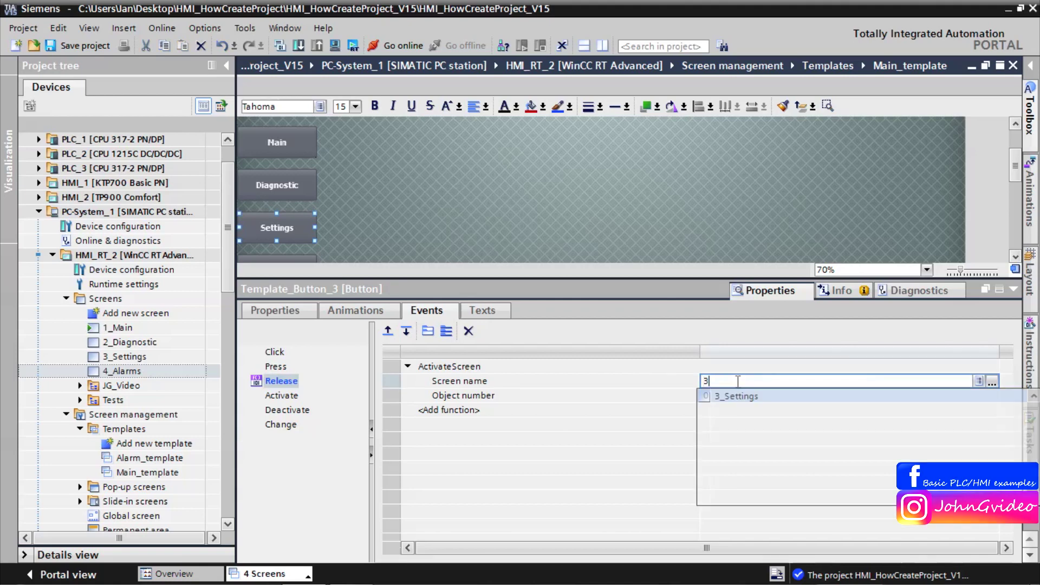
left_click(726, 396)
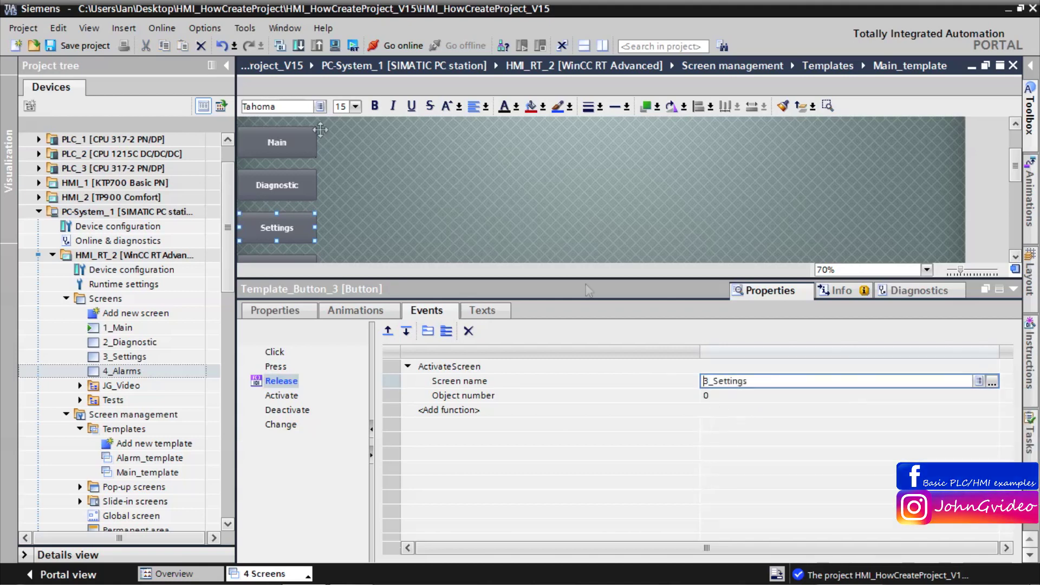
Paste ActivateScreen into the Alarms button's Release event, targeting 4_Alarms.
left_click(273, 187)
scroll(272, 192, "down", 2)
left_click(274, 180)
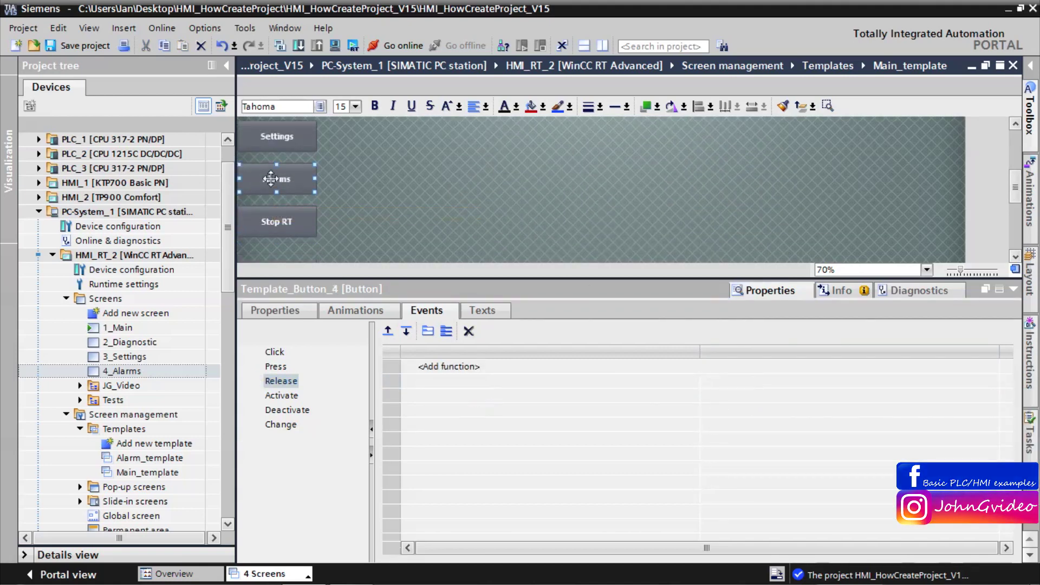
right_click(279, 382)
left_click(304, 411)
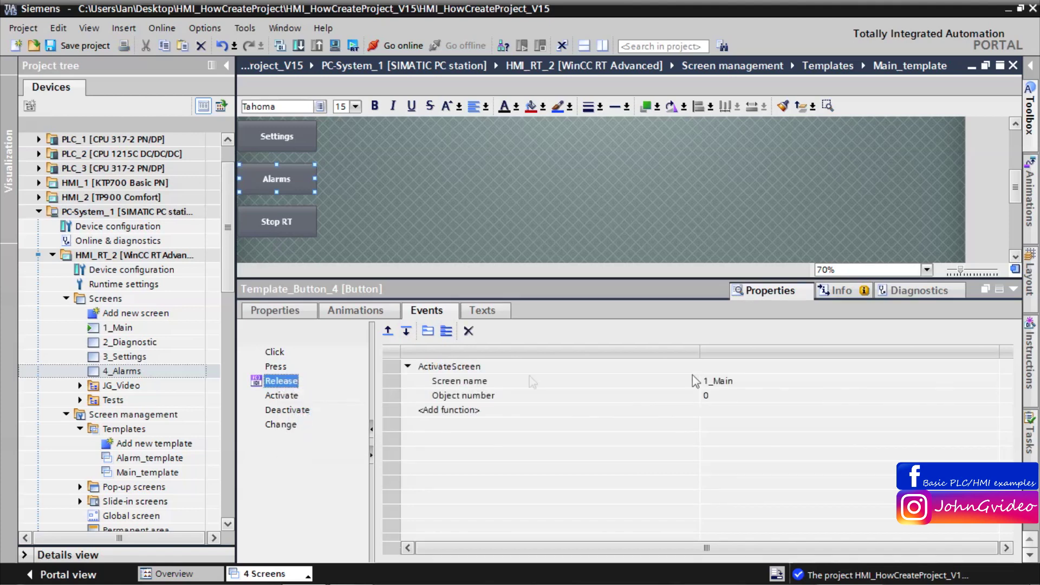
left_click(712, 382)
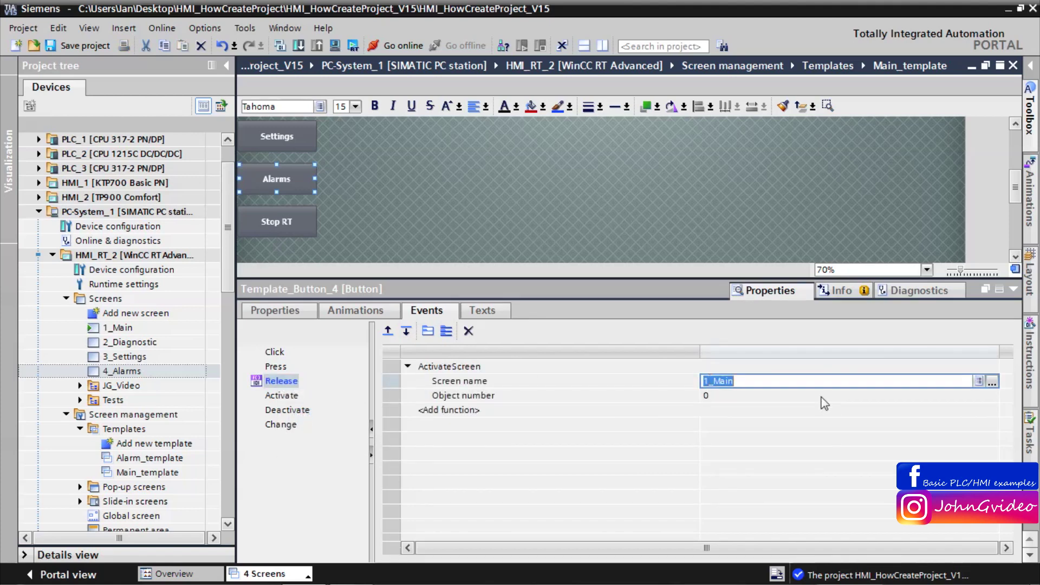
type("4")
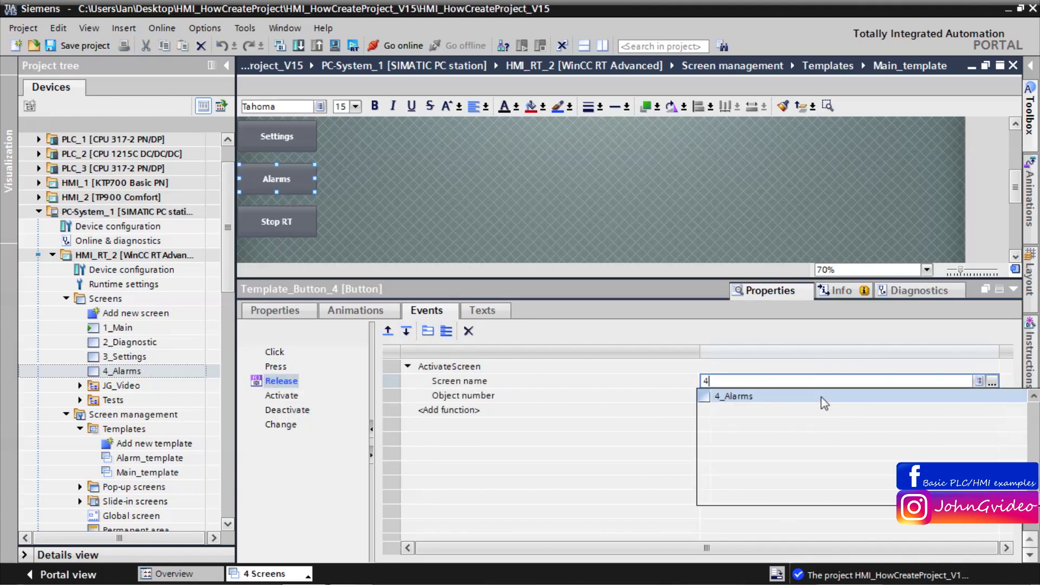
left_click(755, 398)
left_click(706, 242)
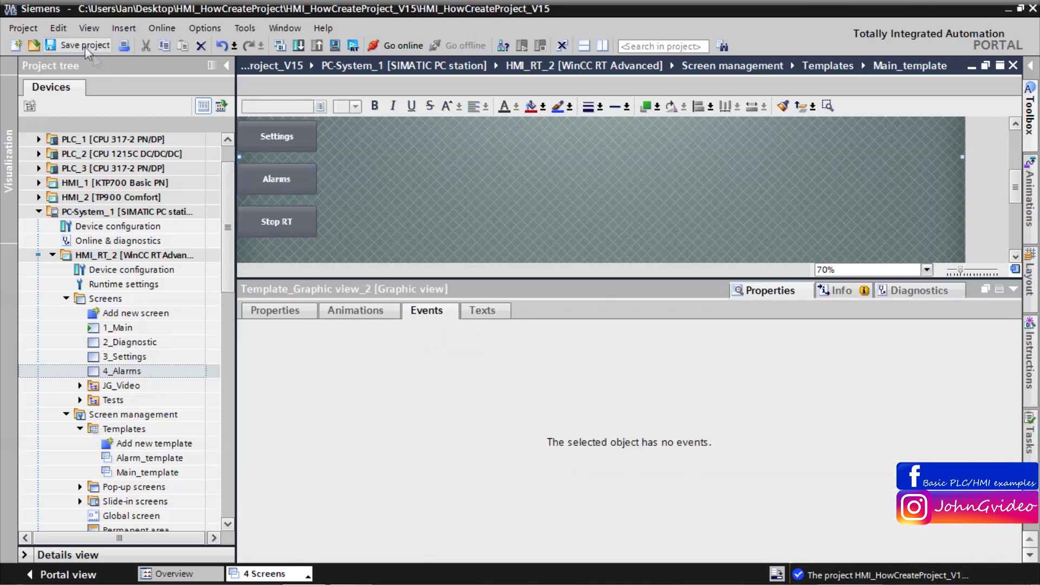
left_click(1013, 291)
On the 1_Main screen, add a Basic objects text field near the top reading 'Main screen'.
scroll(617, 317, "up", 3)
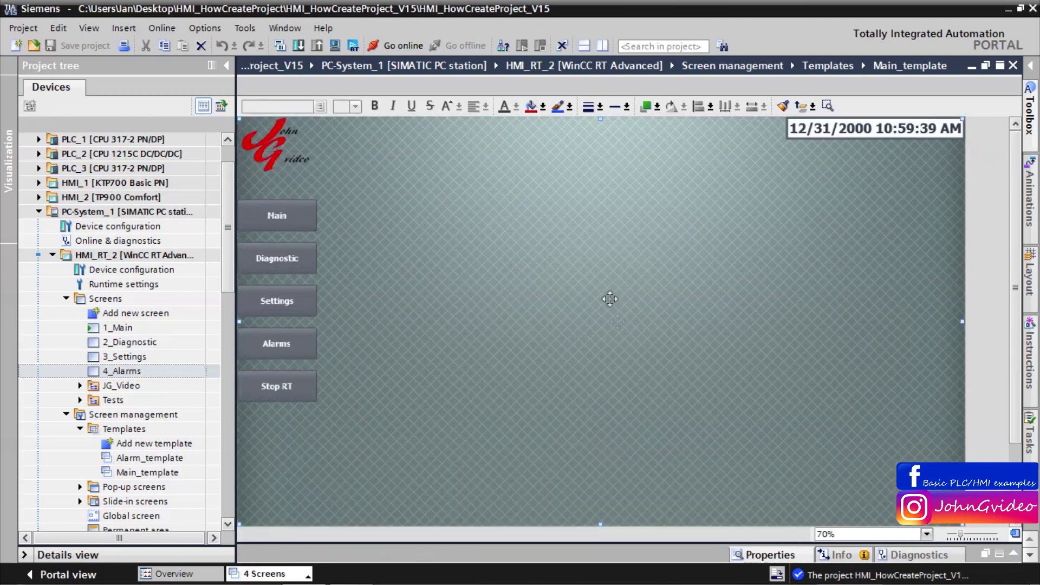
double_click(112, 328)
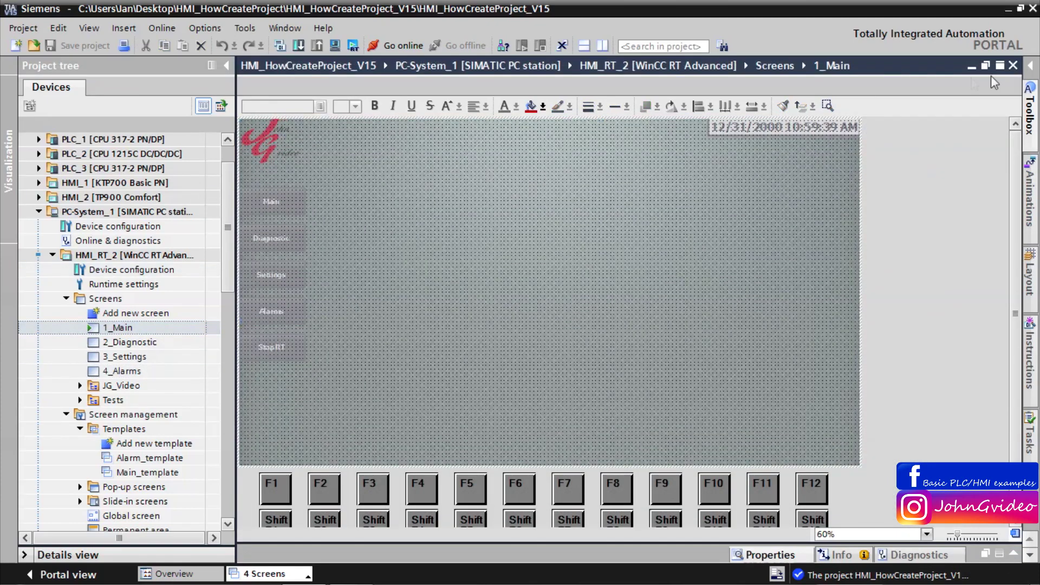
left_click(1032, 66)
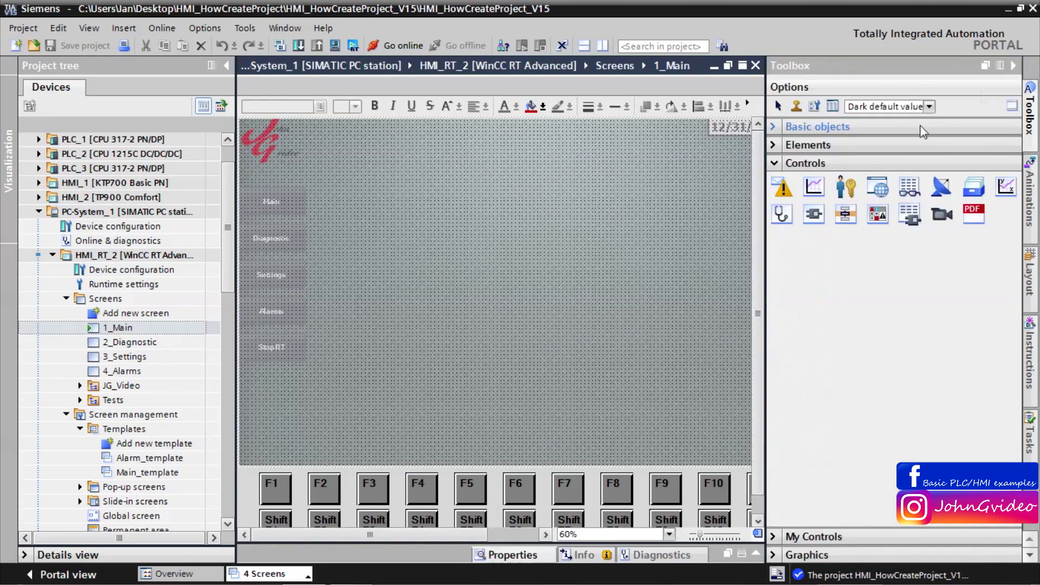
left_click(783, 163)
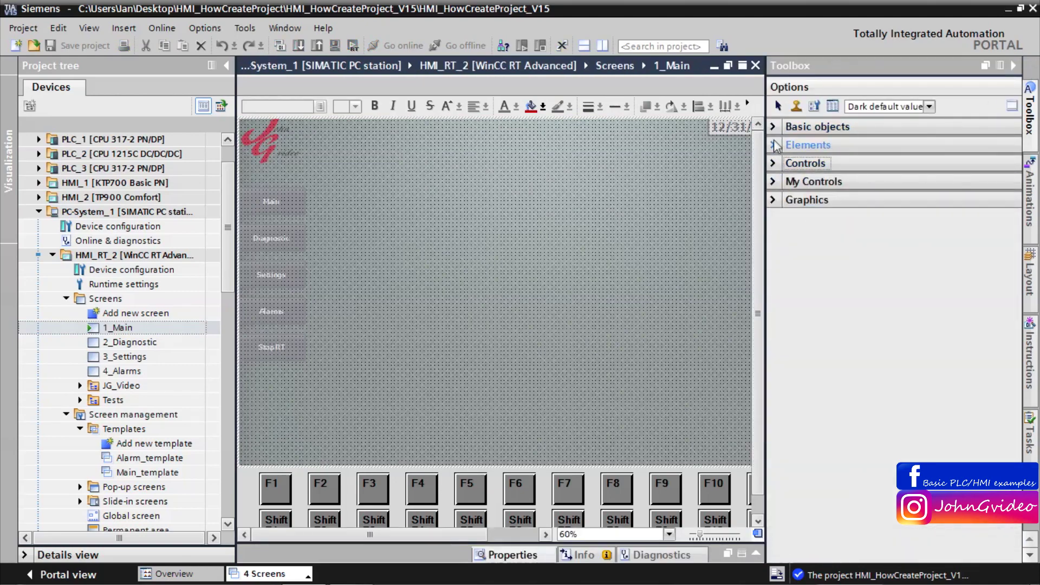
left_click(773, 130)
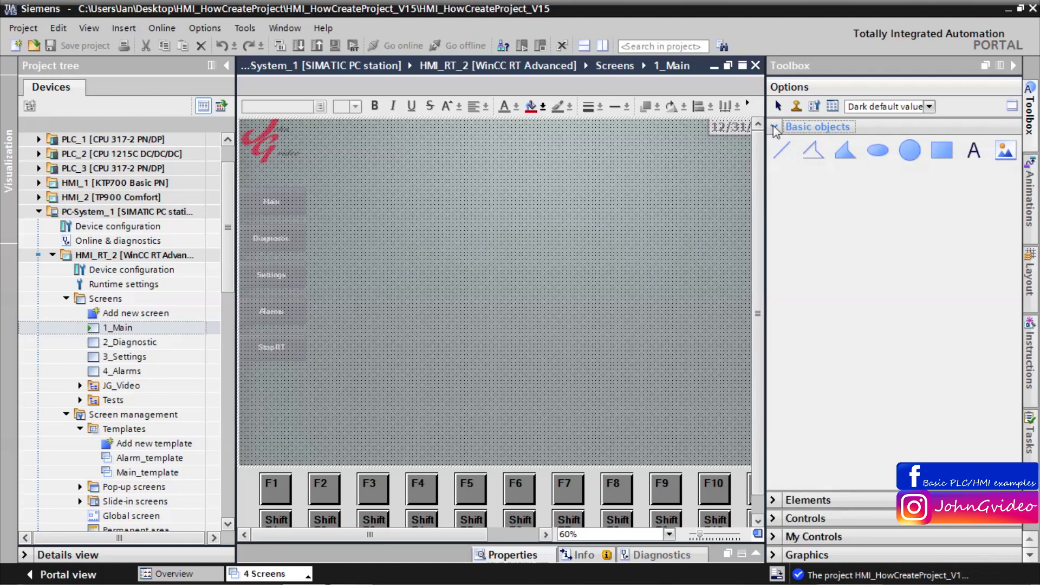
left_click(973, 151)
left_click(537, 138)
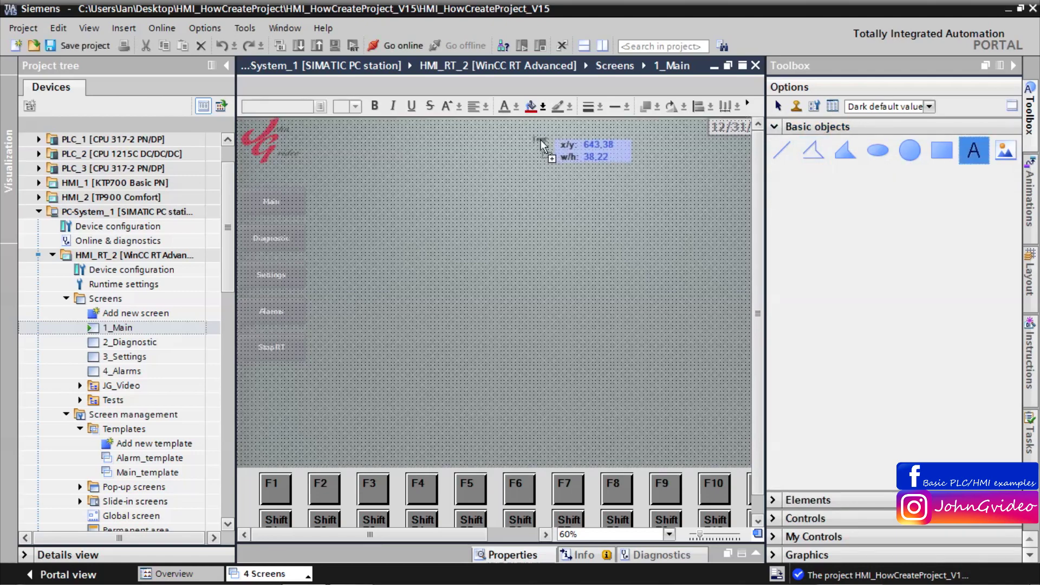
left_click(1013, 65)
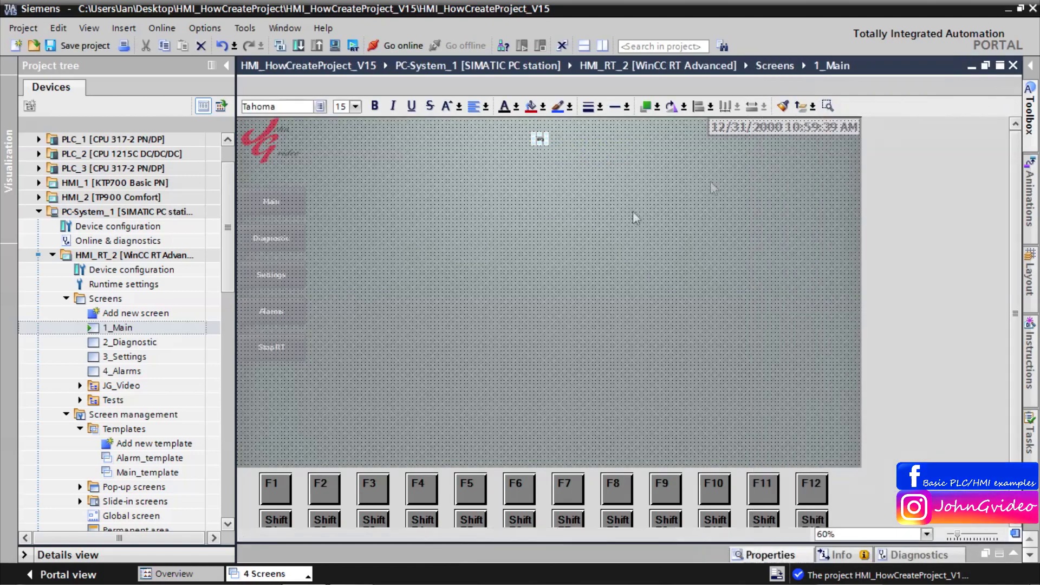
left_click(544, 139)
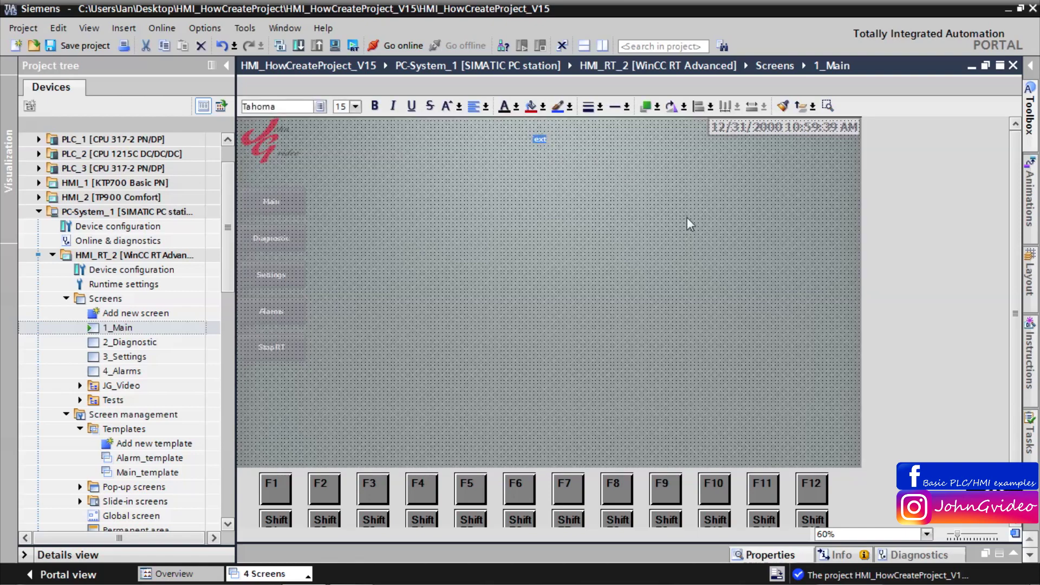
type("Main")
type(" screen")
key("Return")
Format the title as centred, 60 px text and move it up and left.
right_click(552, 140)
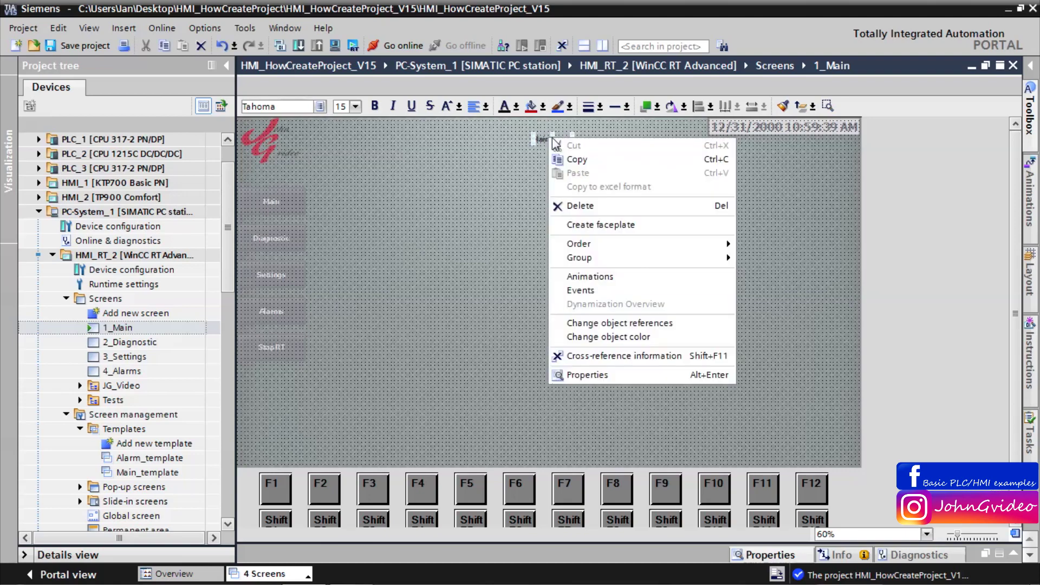
left_click(588, 374)
left_click(262, 320)
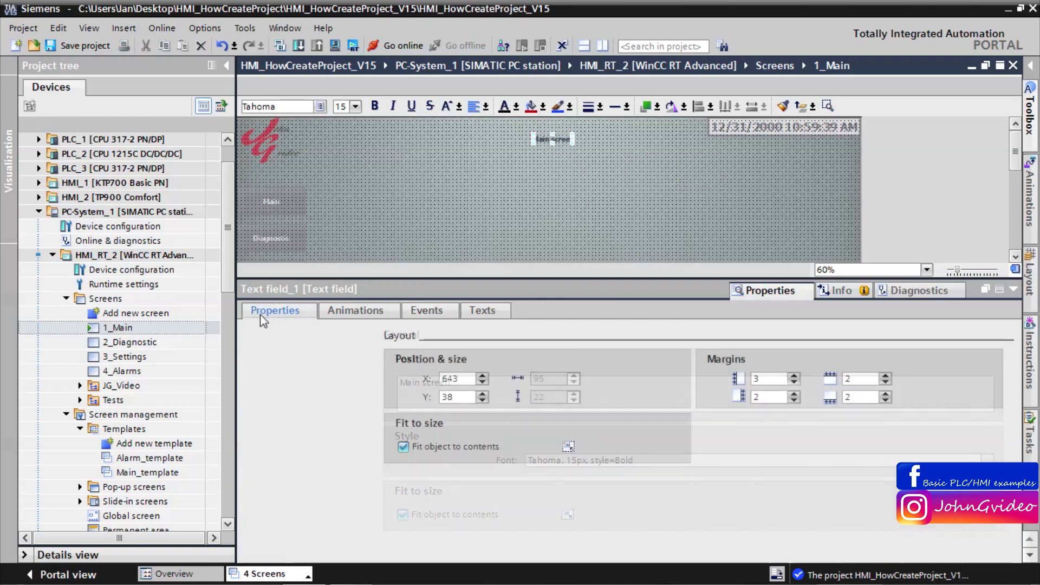
left_click(263, 398)
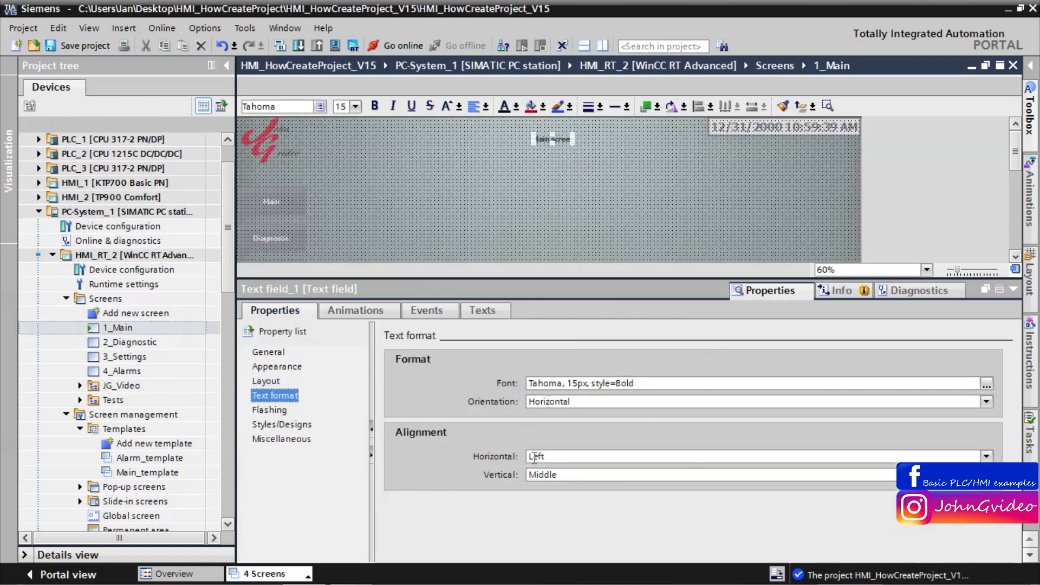
left_click(555, 458)
left_click(554, 481)
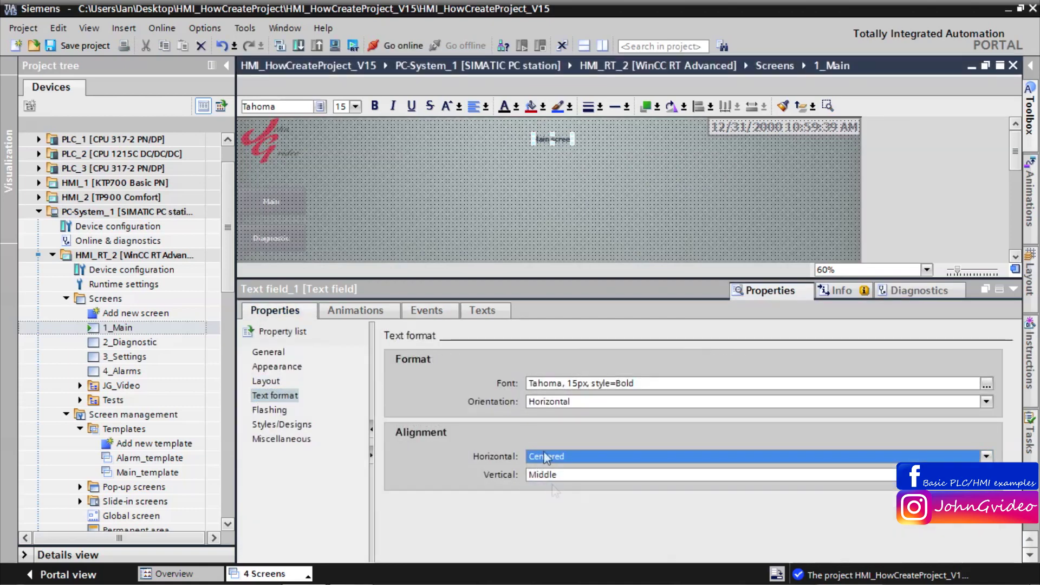
double_click(572, 383)
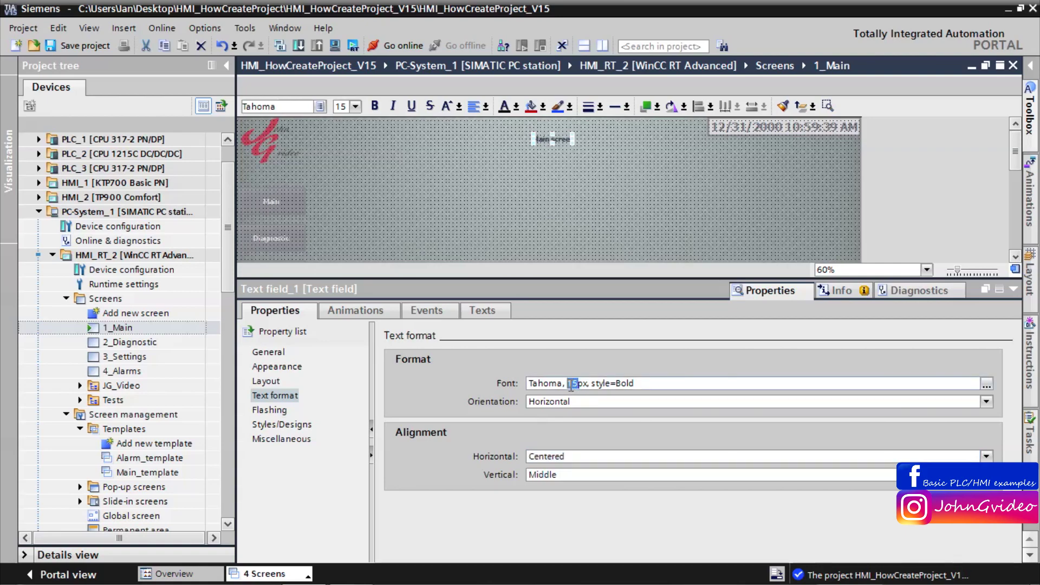
type("60")
key("Return")
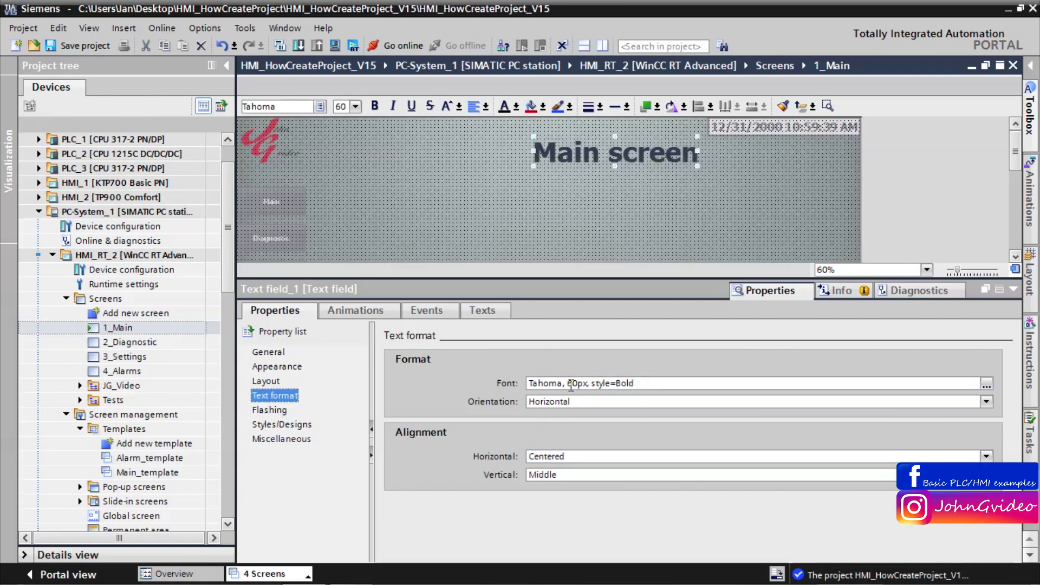
left_click(1013, 291)
left_click_drag(610, 156, 528, 142)
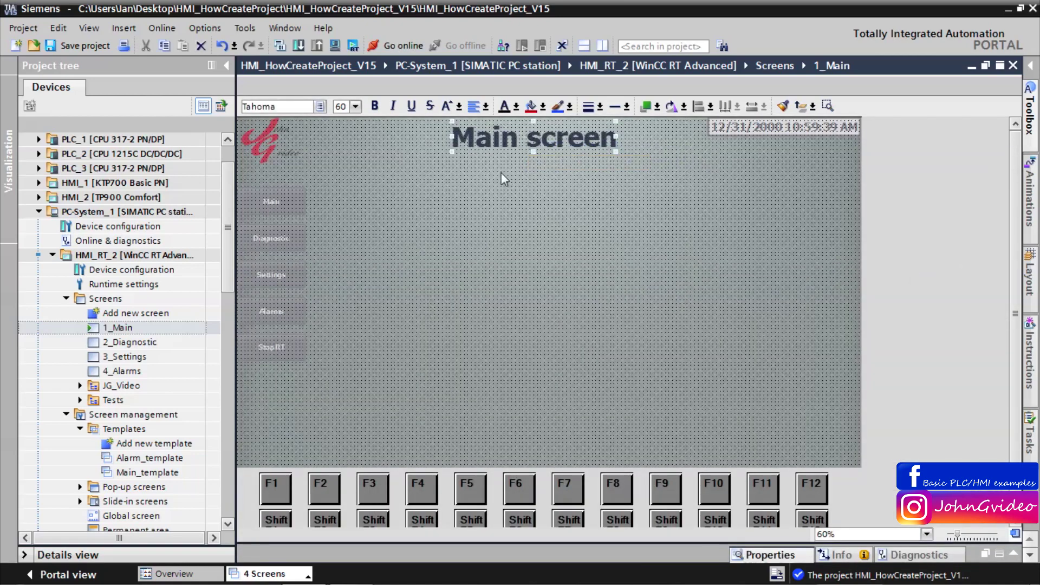
right_click(519, 127)
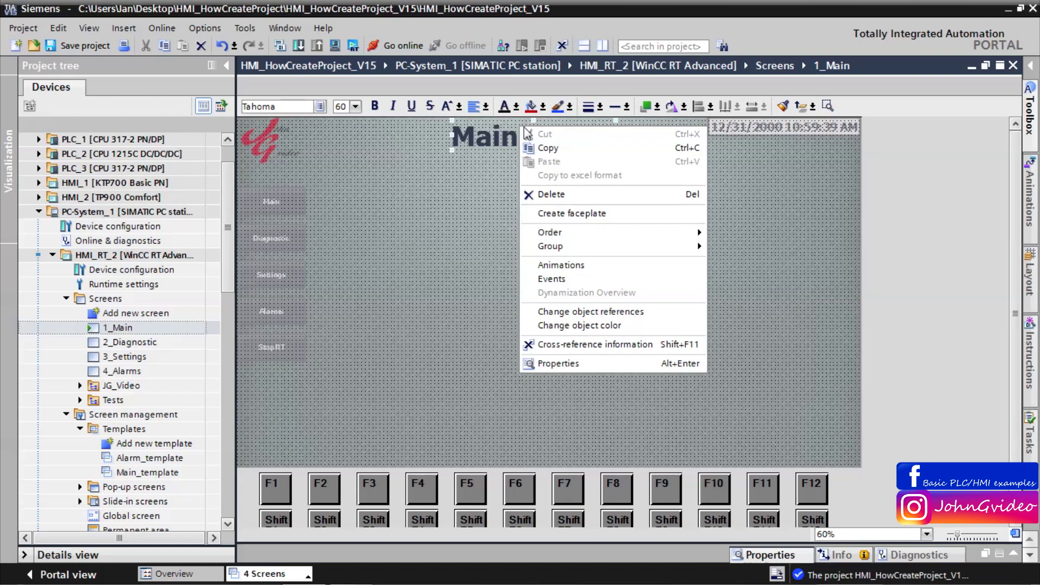
Copy the Main title onto 2_Diagnostic and change it to 'Diagnostic screen'.
left_click(548, 148)
double_click(135, 343)
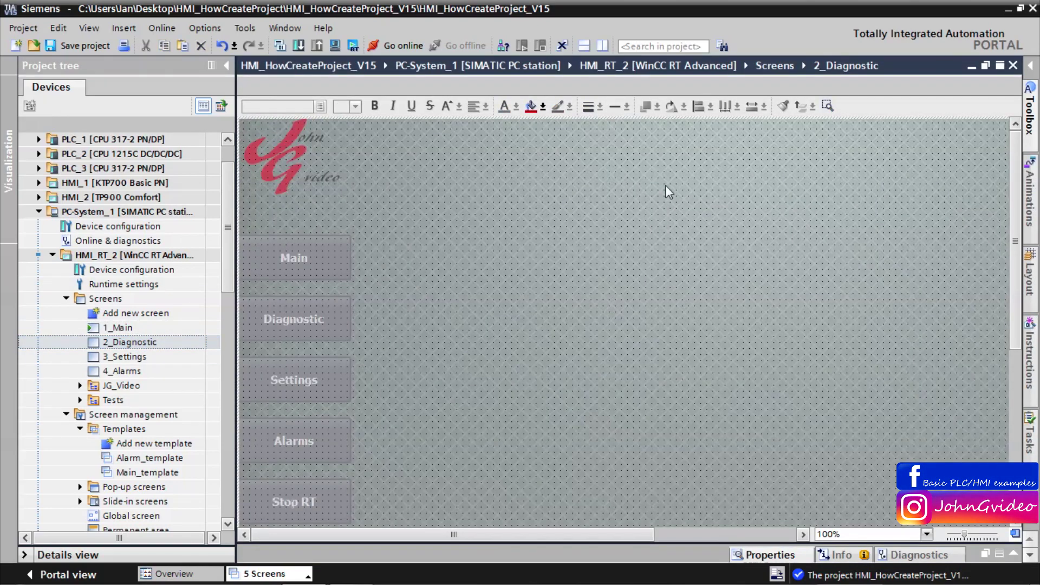
right_click(666, 185)
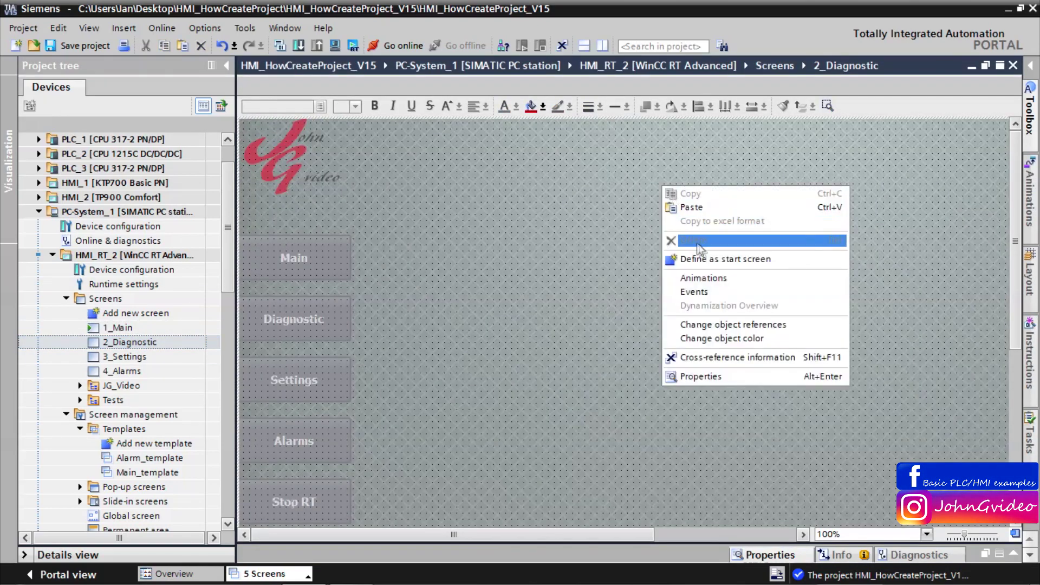
left_click(691, 207)
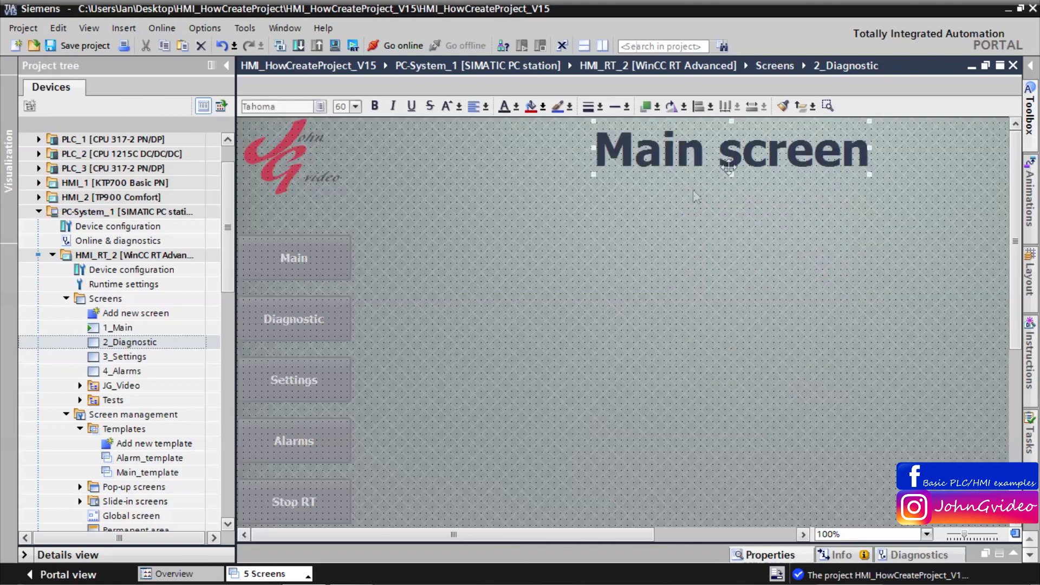
double_click(686, 155)
left_click_drag(705, 154, 603, 158)
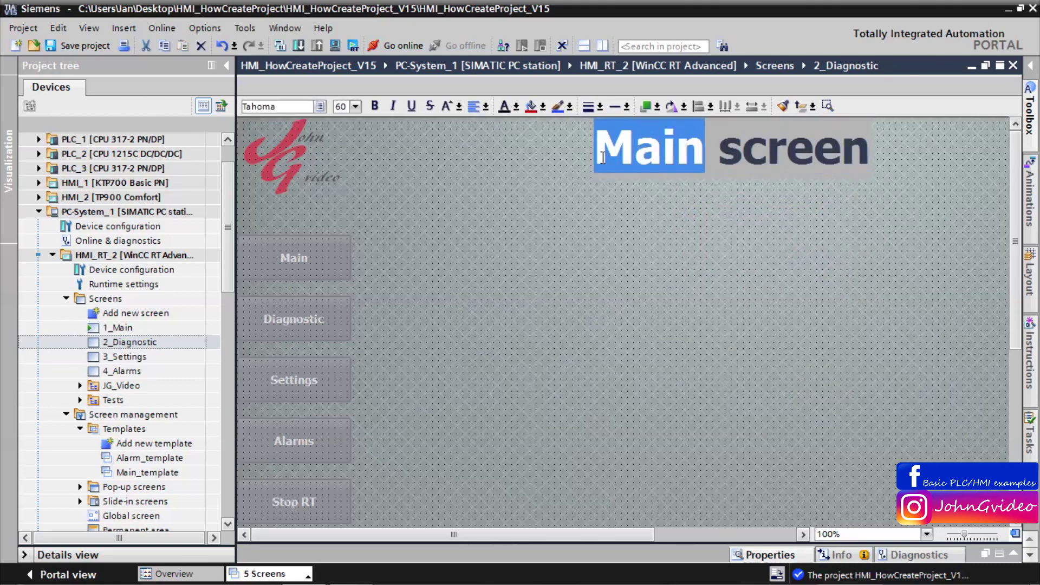
type("Diagna")
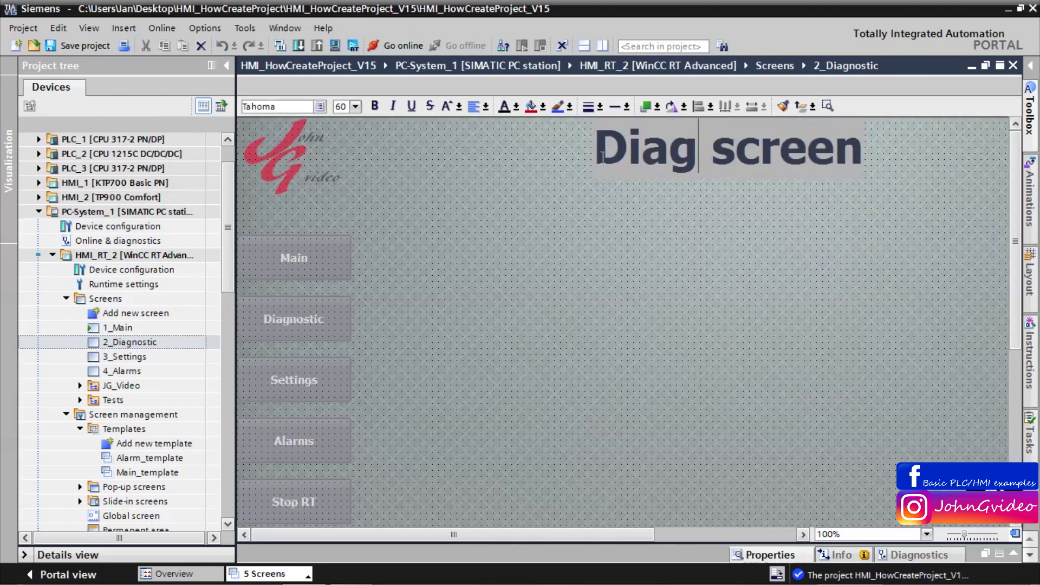
type("te")
key("BackSpace")
key("BackSpace")
key("BackSpace")
type("osti")
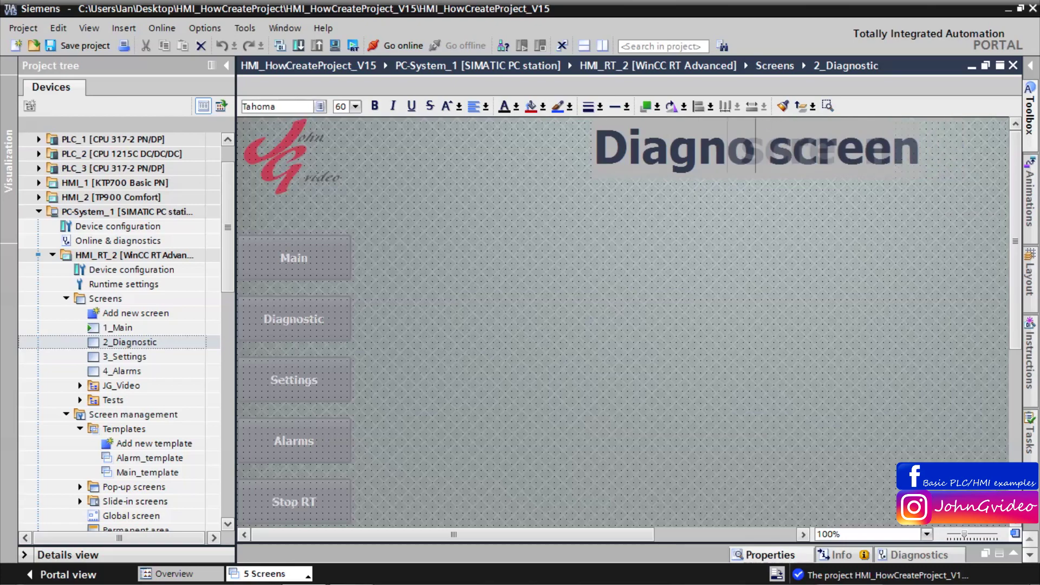
type("c")
left_click(613, 252)
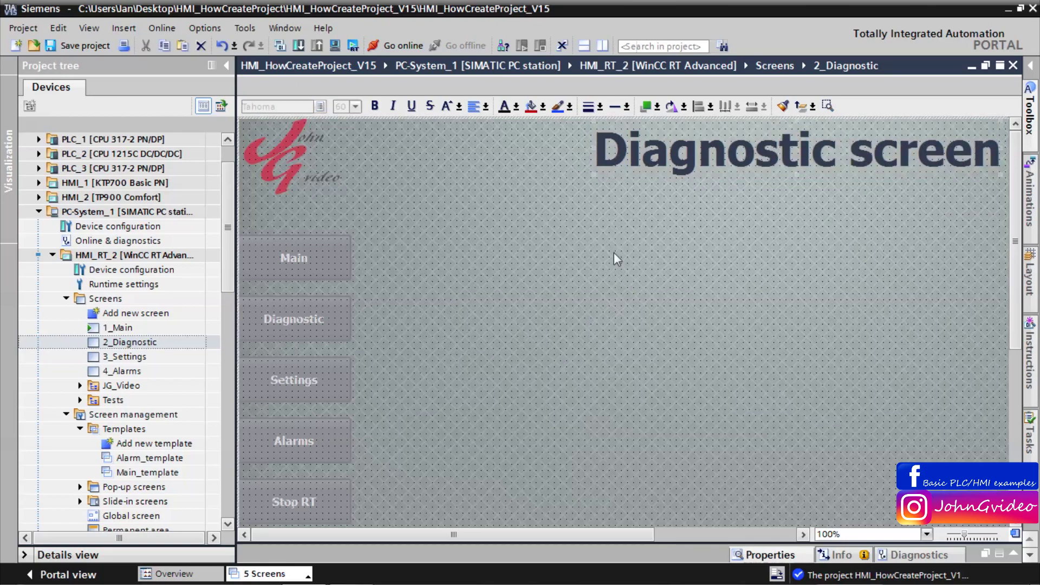
Paste the title onto 3_Settings and change it to 'Settings screen'.
left_click(120, 357)
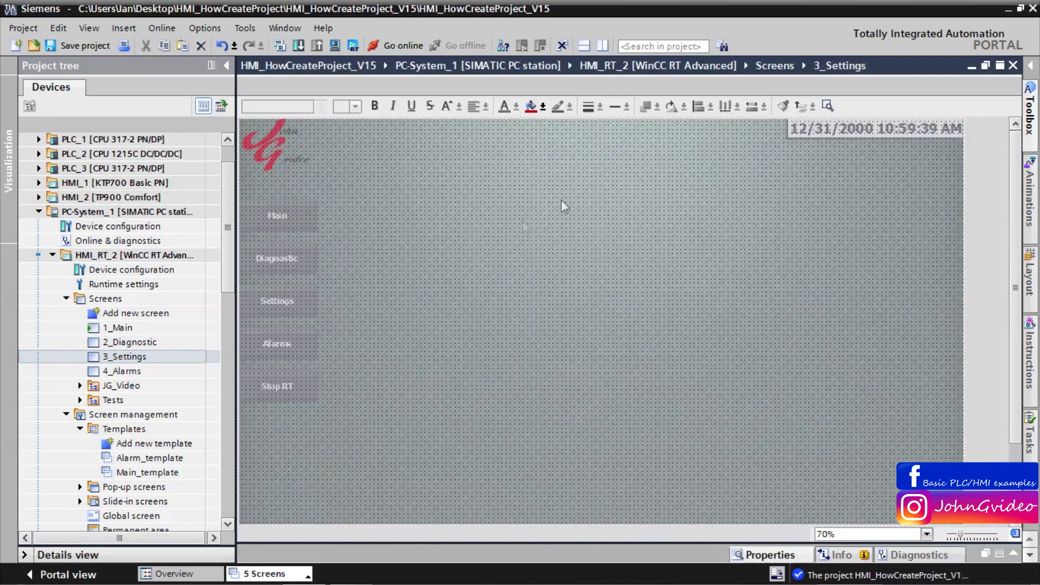
right_click(592, 177)
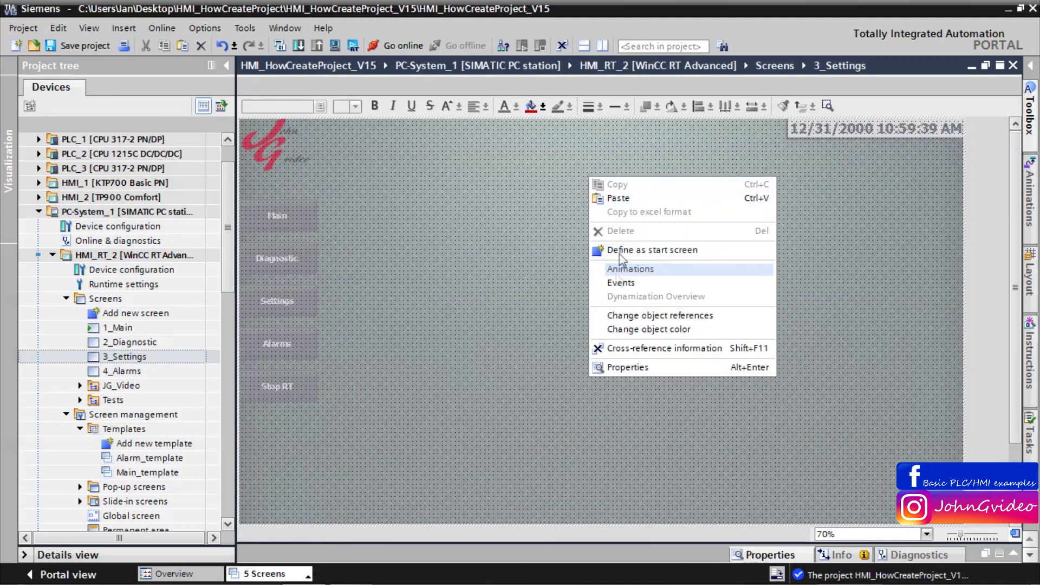
left_click(618, 198)
double_click(544, 151)
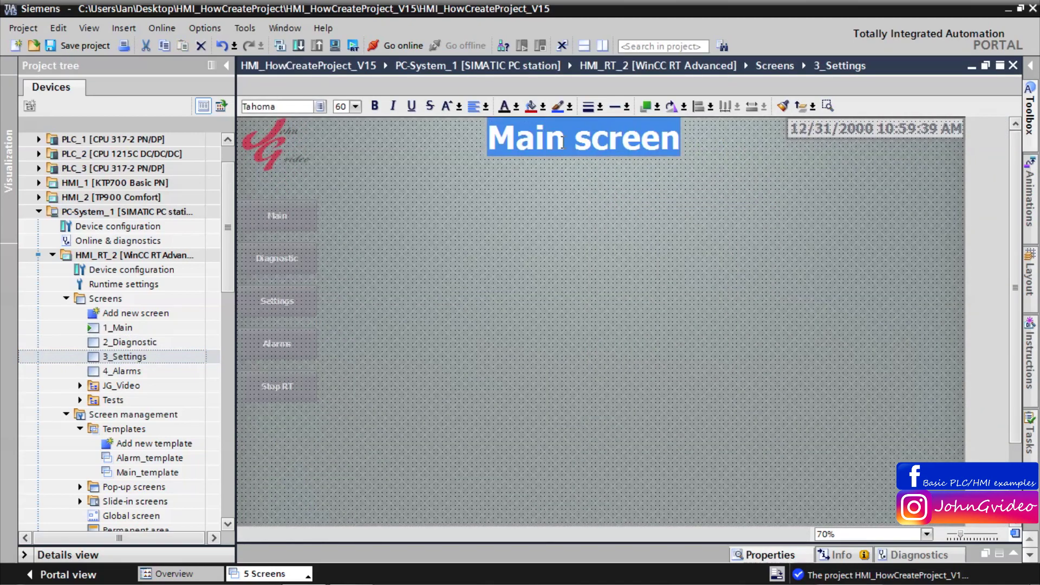
left_click_drag(562, 142, 492, 143)
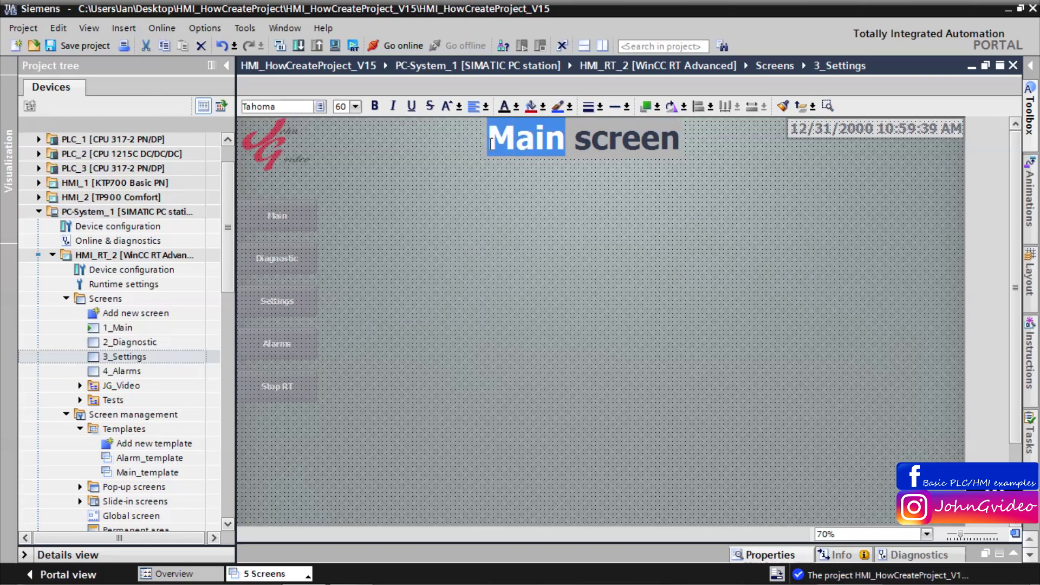
type("Settings")
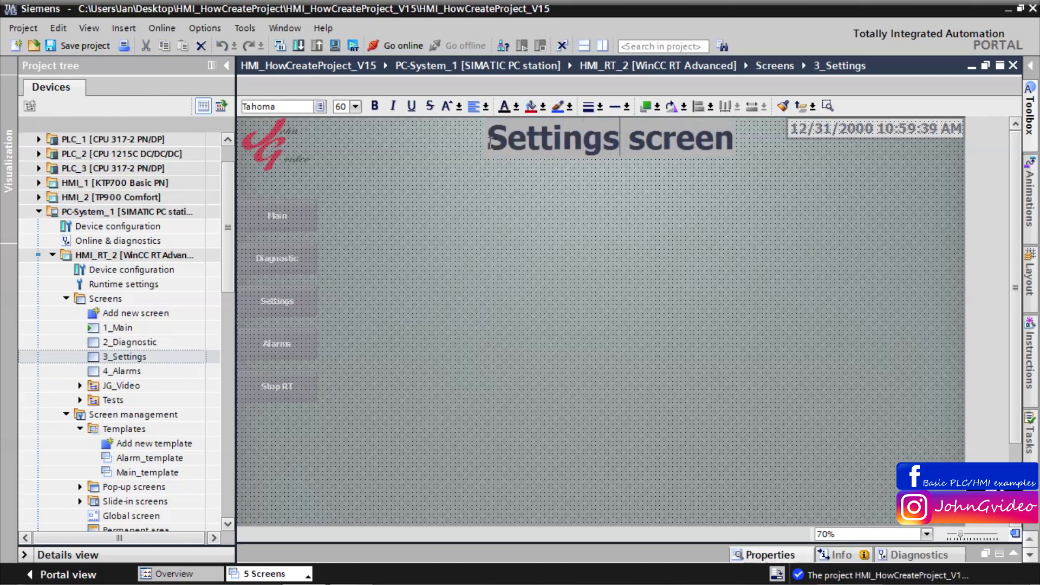
left_click(594, 234)
Paste the title onto 4_Alarms and change it to 'Alarm screen'.
double_click(115, 372)
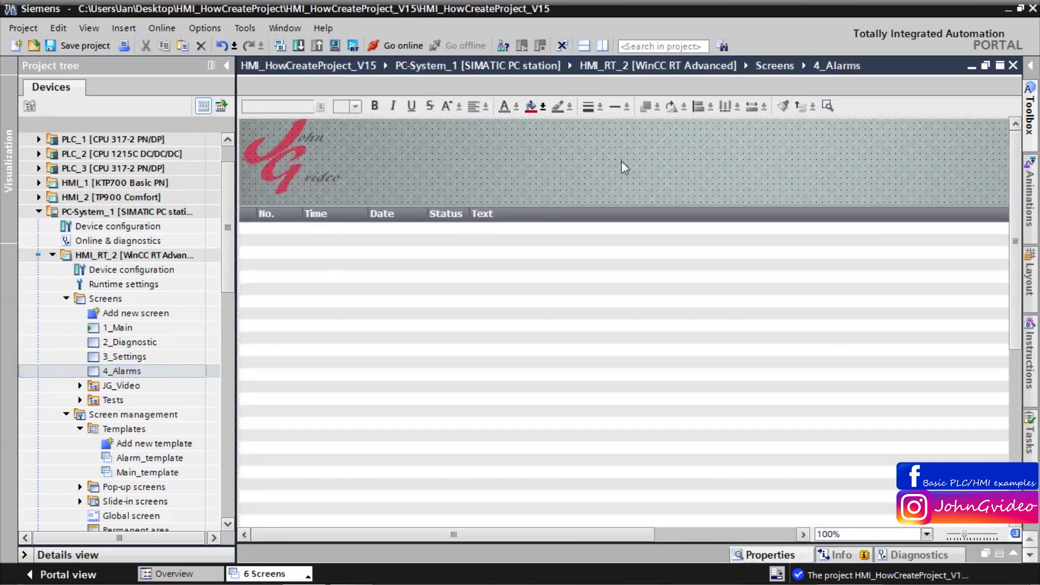
right_click(620, 161)
left_click(643, 188)
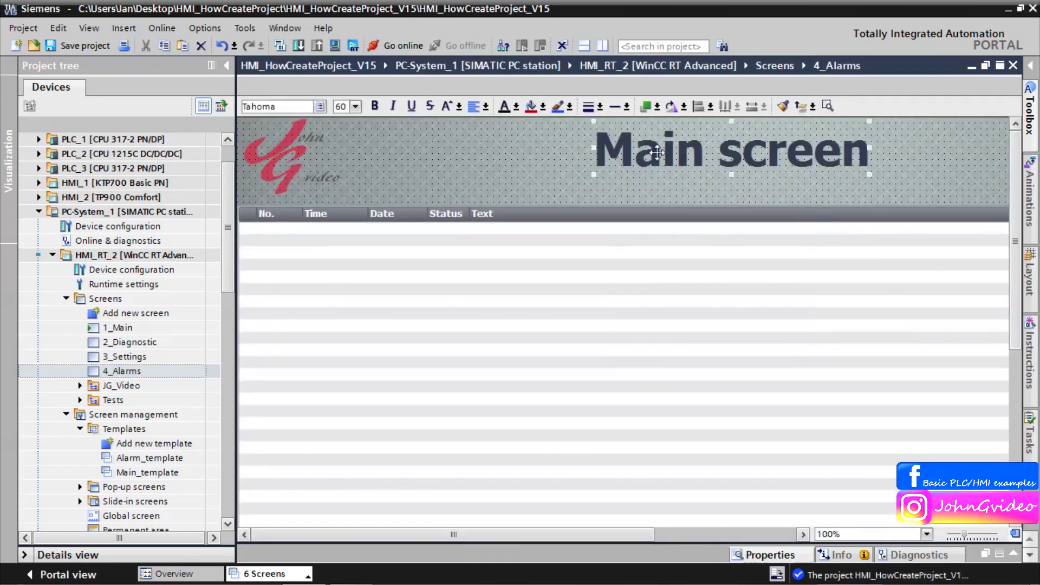
double_click(650, 152)
left_click_drag(706, 153, 573, 154)
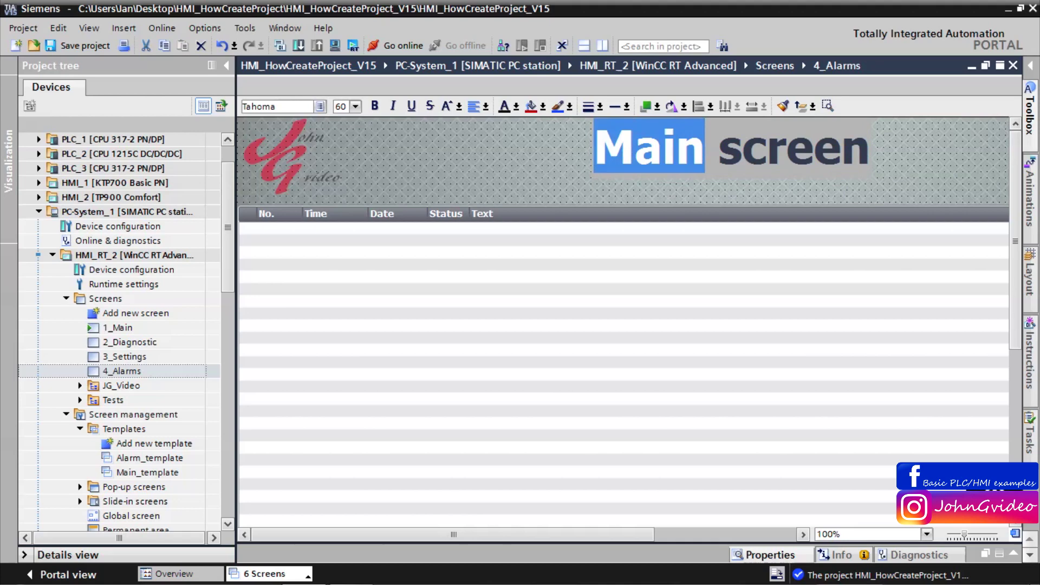
type("Alarm")
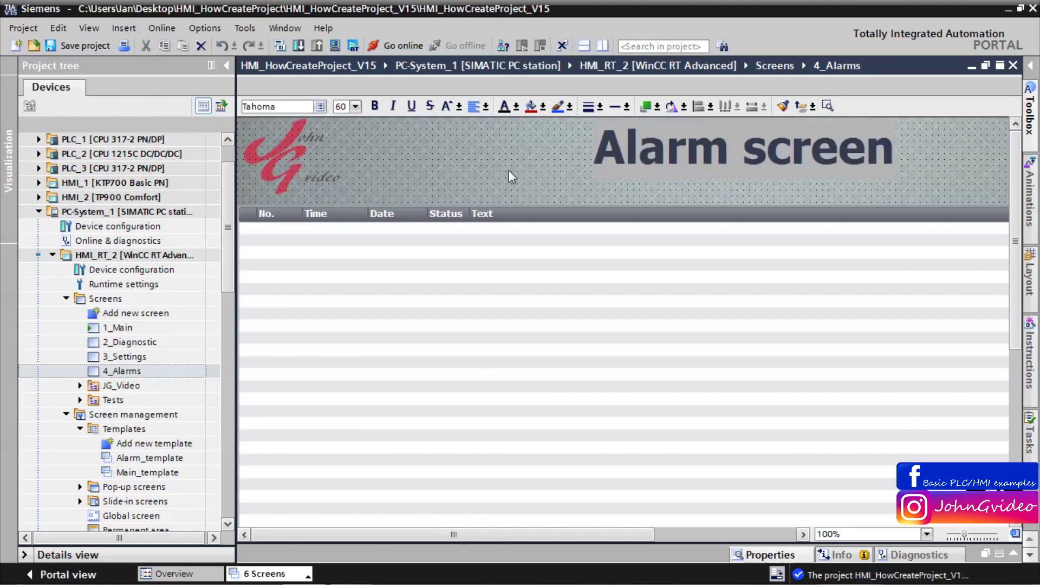
left_click(508, 171)
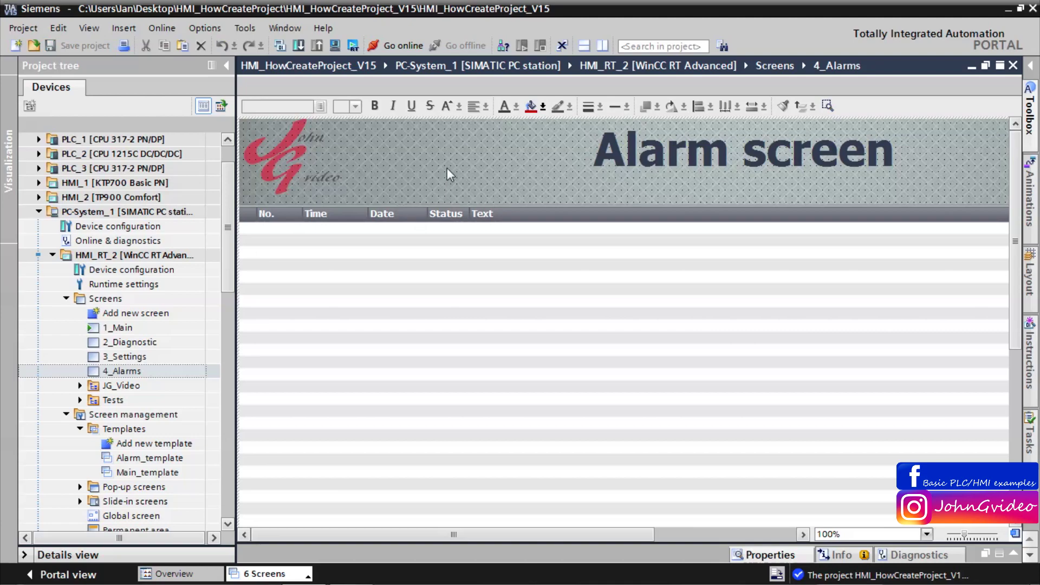
Start PC runtime and step through Diagnostic, Settings and Alarm, then back to Main.
scroll(447, 168, "down", 3, "ctrl")
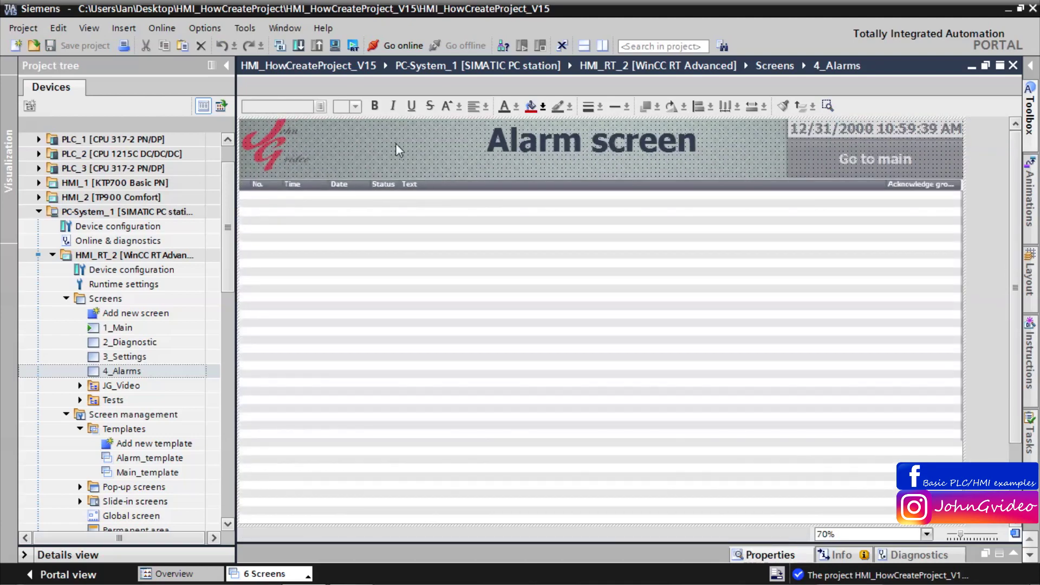
left_click(354, 47)
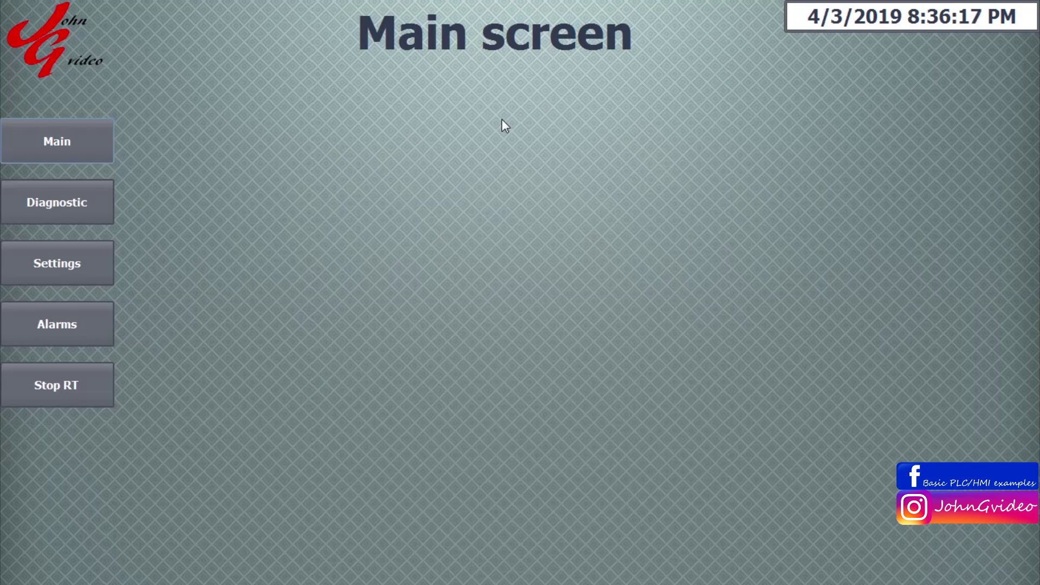
left_click(66, 210)
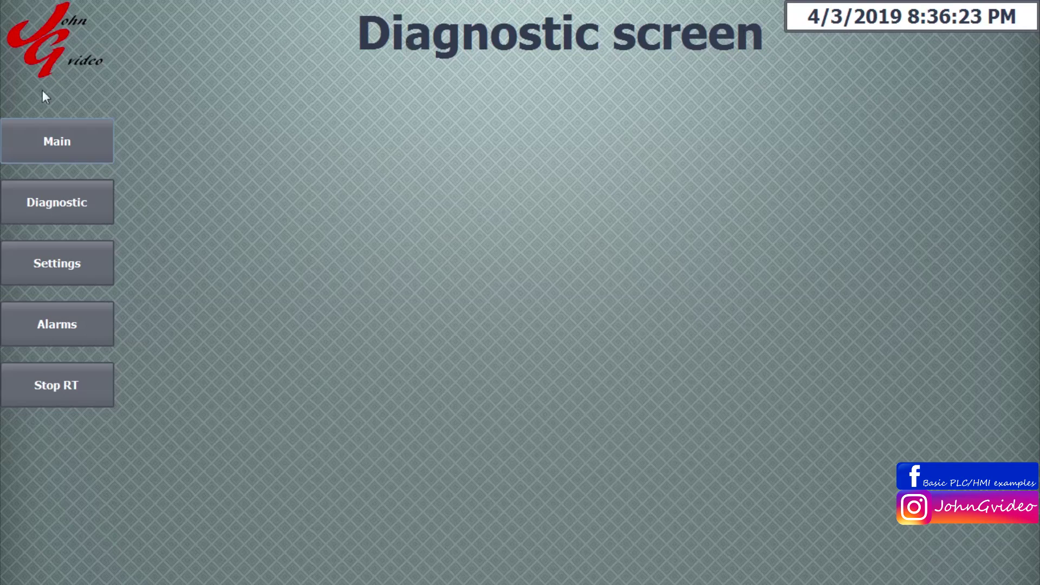
left_click(79, 268)
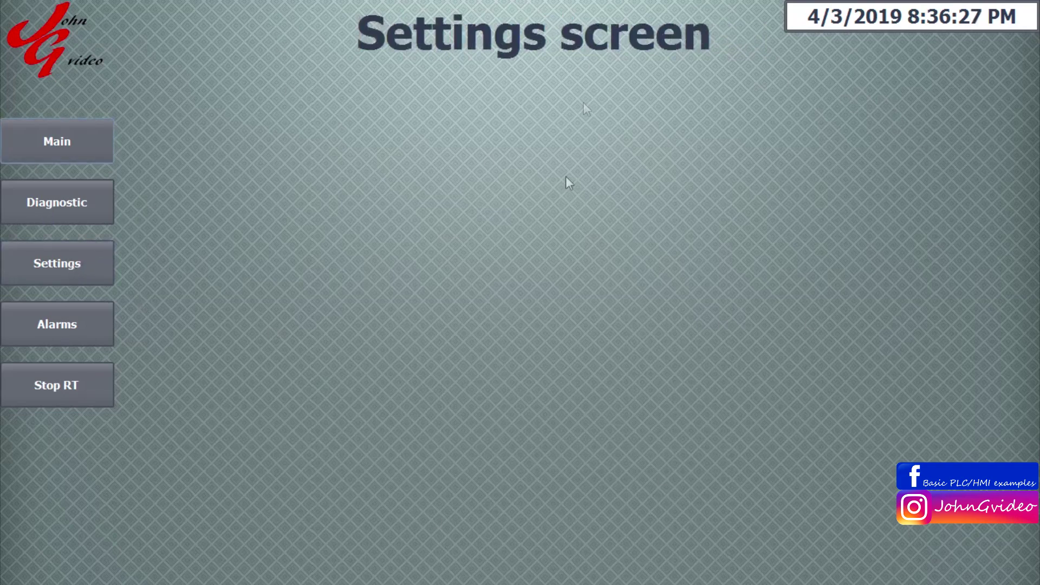
left_click(62, 317)
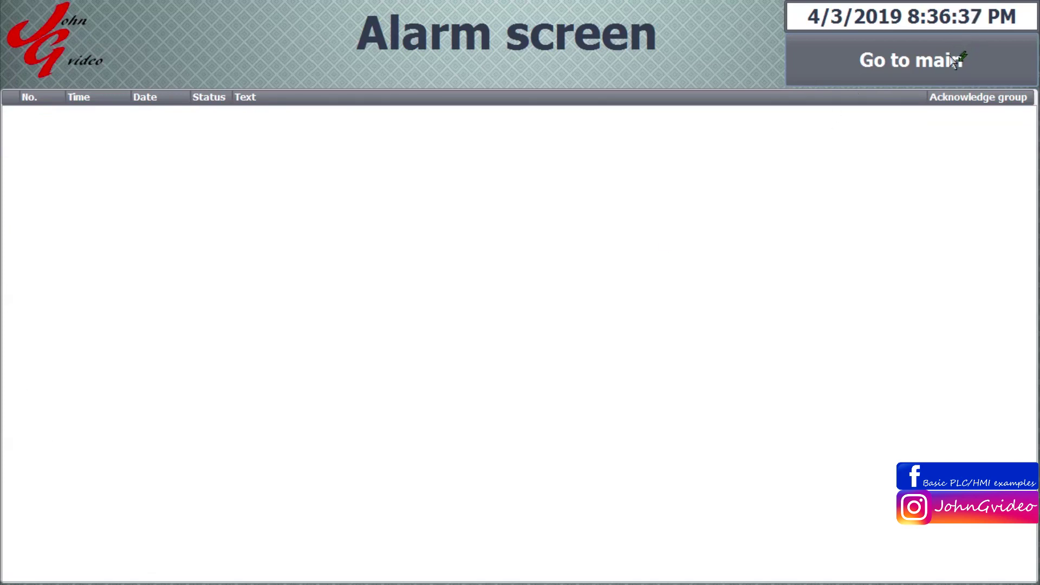
left_click(883, 54)
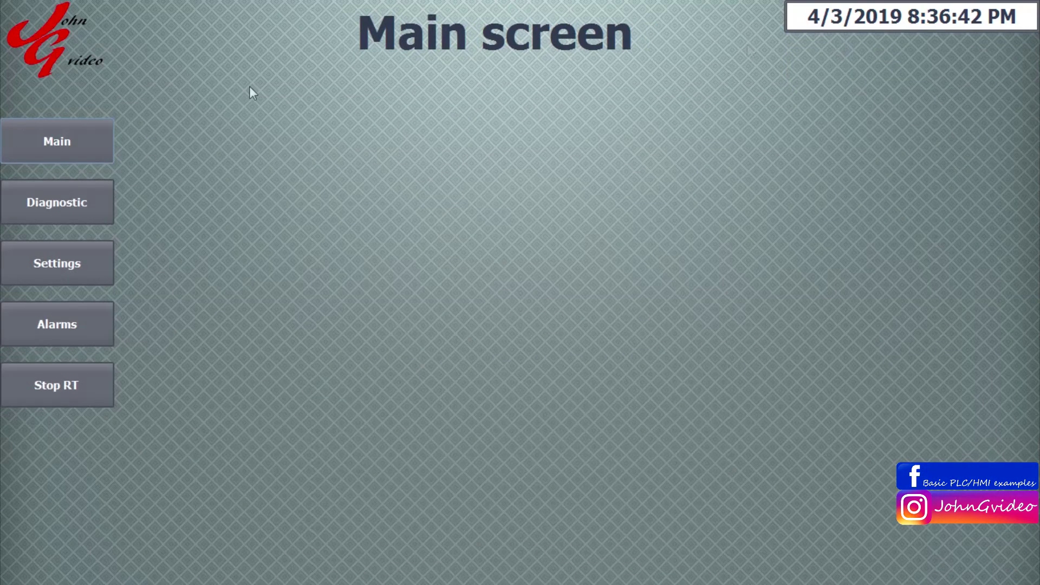
Repeat the Diagnostic, Settings, Alarm and Main navigation checks, then stop runtime.
left_click(75, 202)
left_click(65, 271)
left_click(65, 157)
left_click(55, 208)
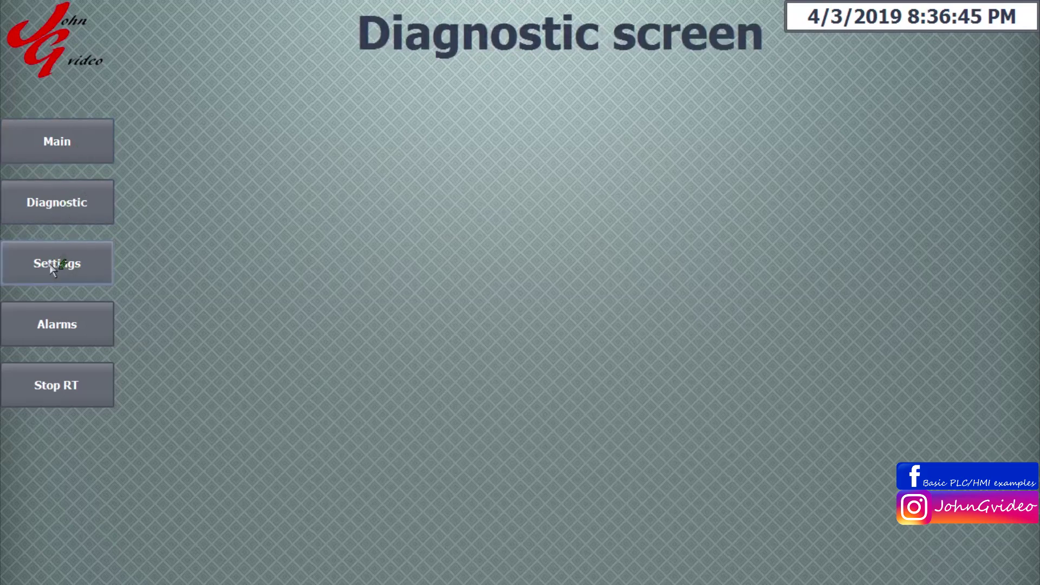
left_click(56, 265)
left_click(52, 320)
left_click(920, 61)
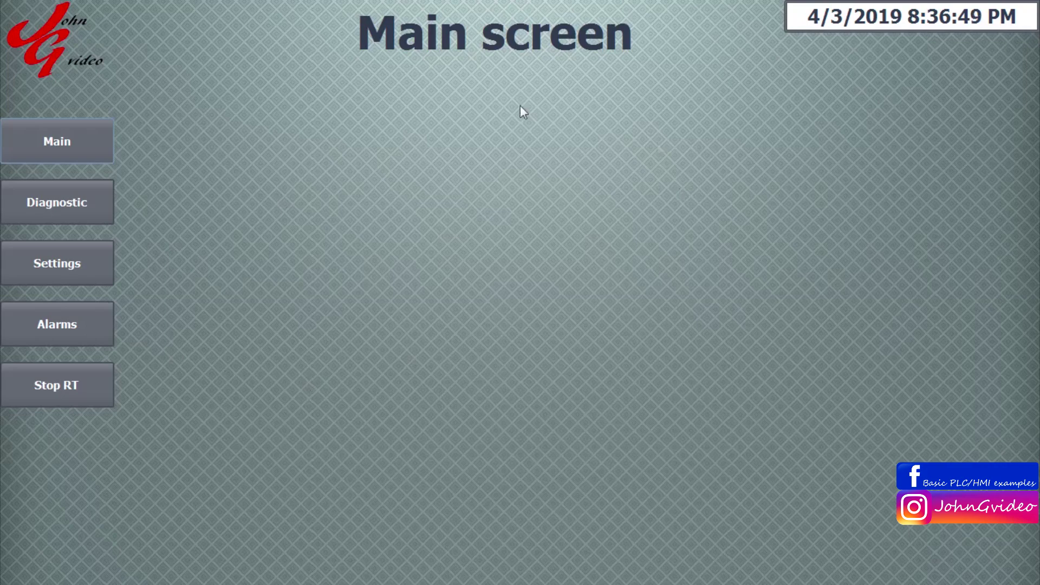
left_click(51, 386)
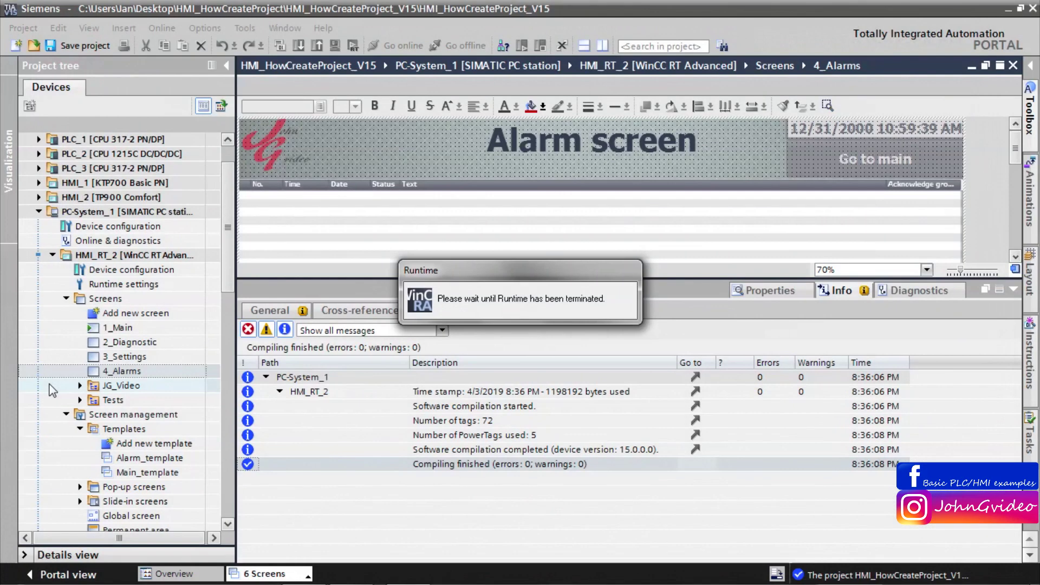
Collapse the inspector window and close the 4_Alarms editor, leaving 3_Settings displayed.
left_click(1013, 289)
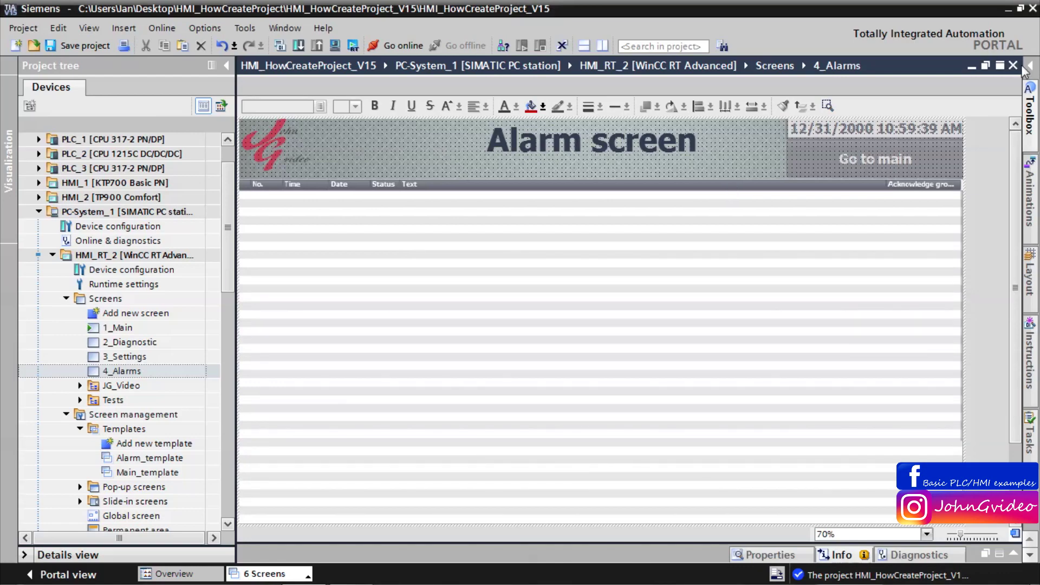
left_click(1013, 66)
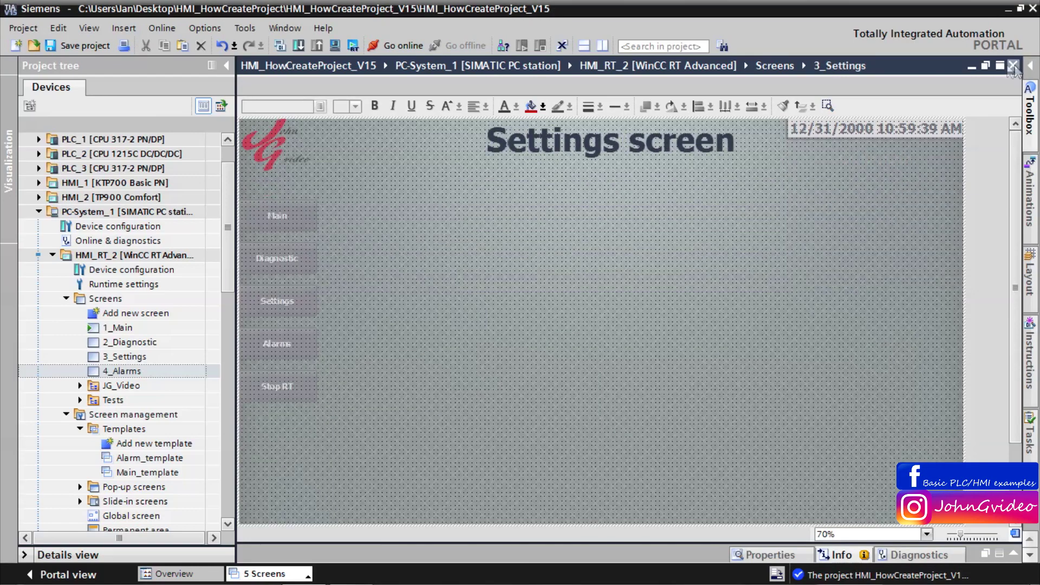